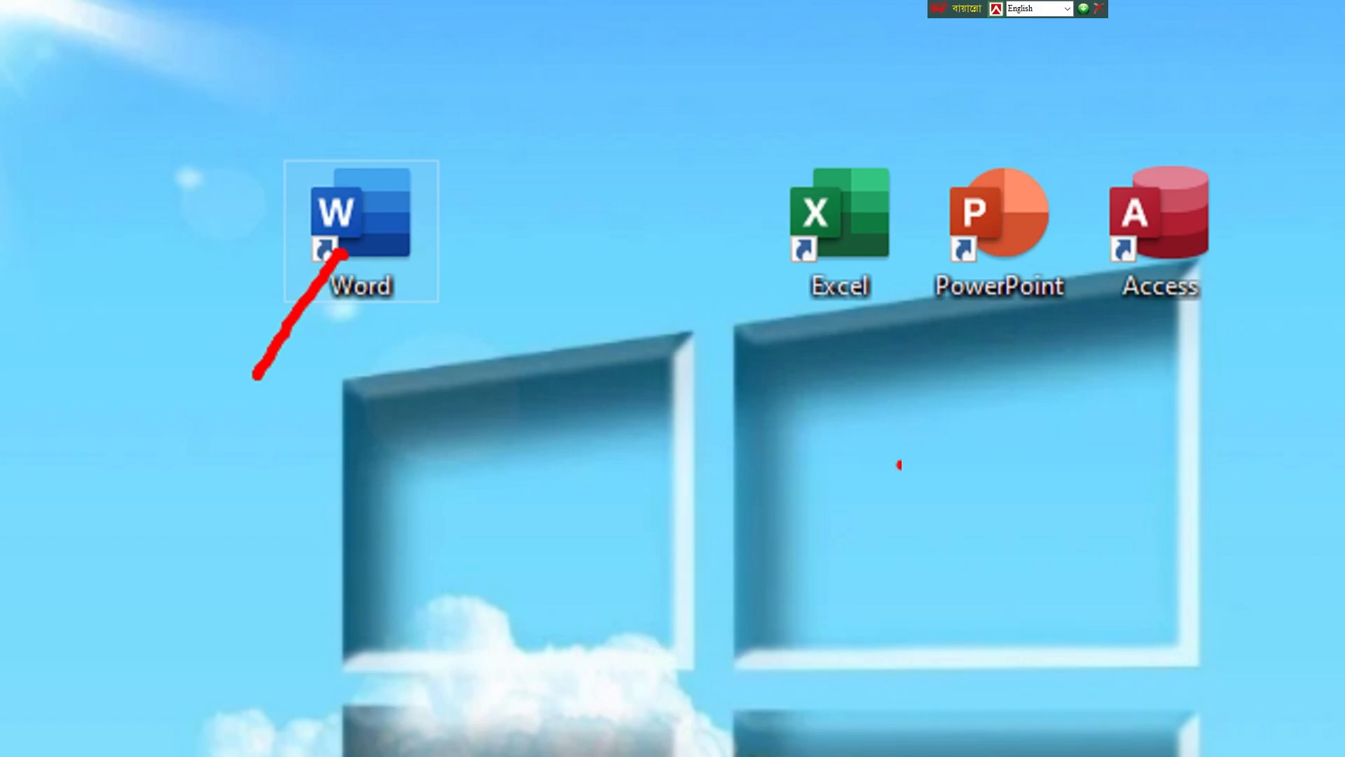
# Start Word from the desktop and create a new blank document
pyautogui.press('Escape')
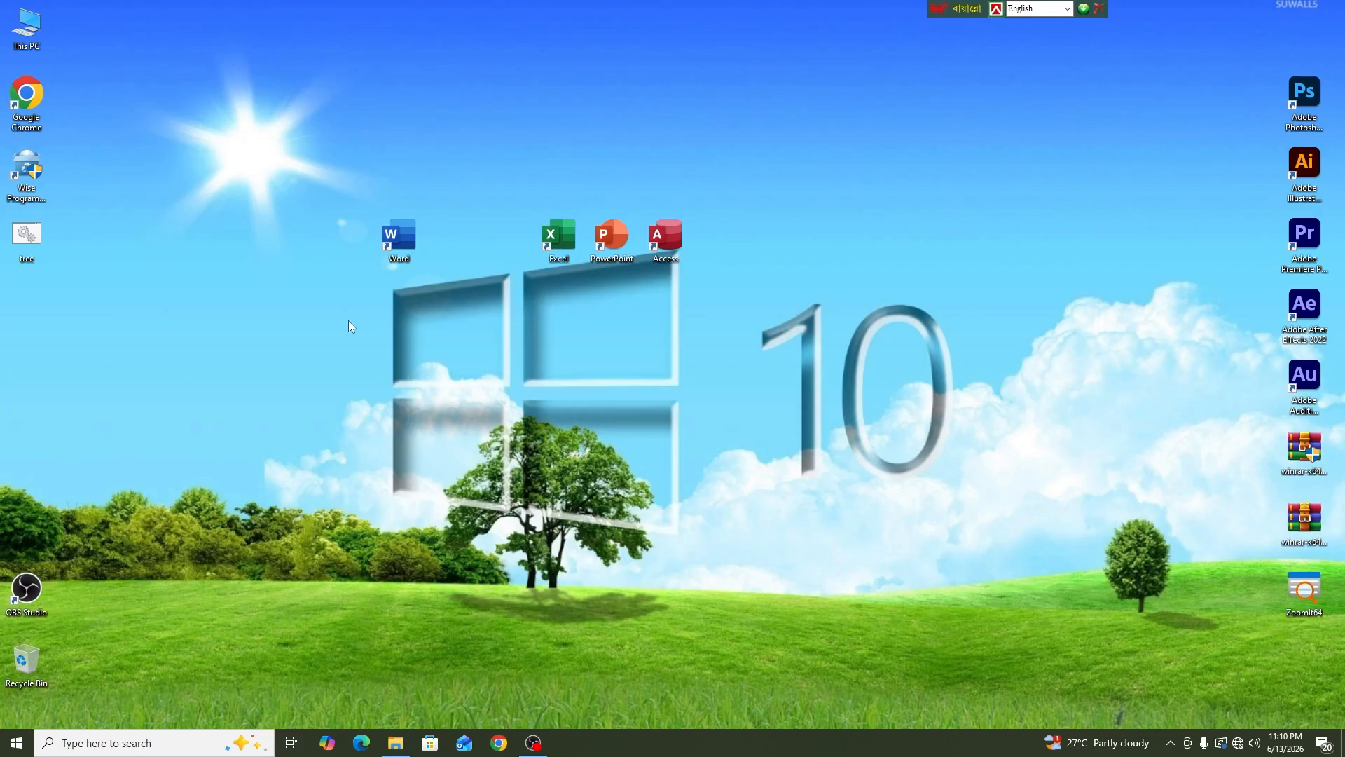
pyautogui.doubleClick(401, 239)
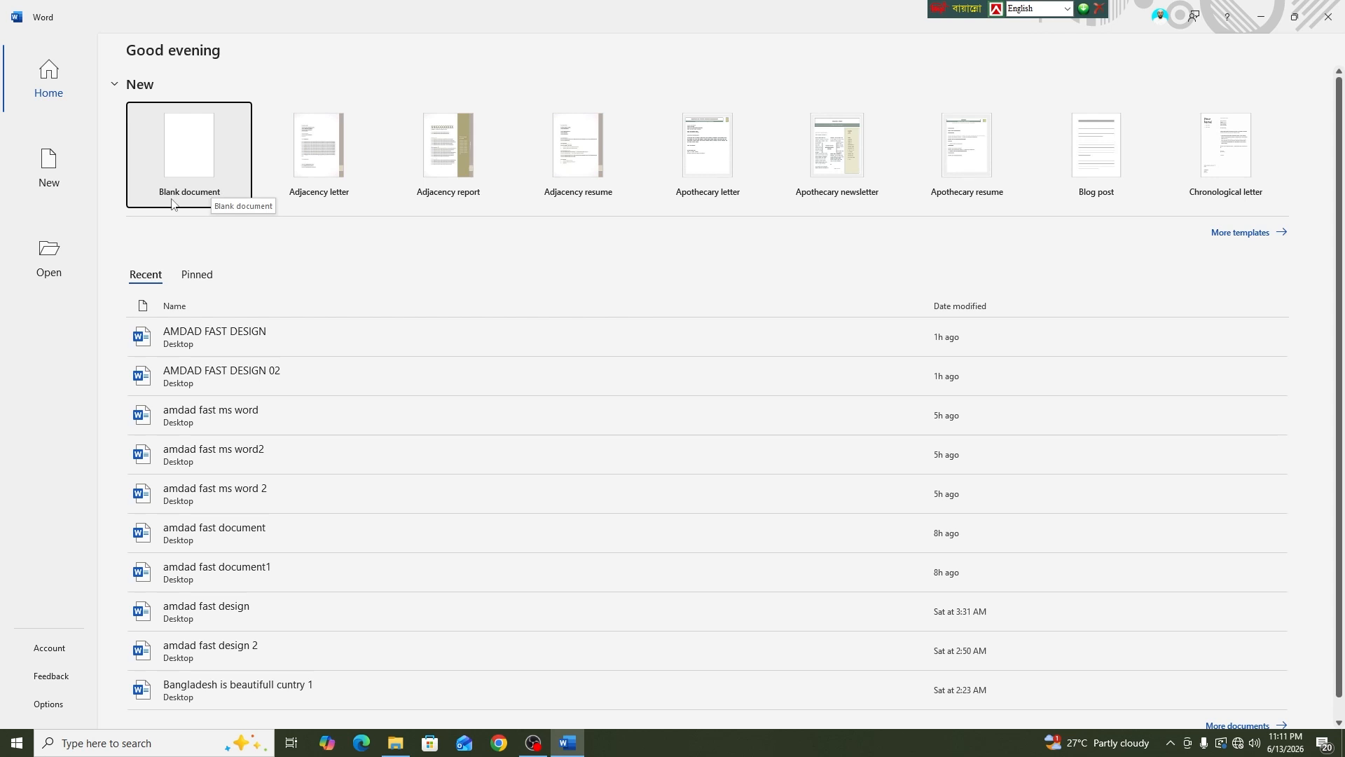
pyautogui.click(180, 161)
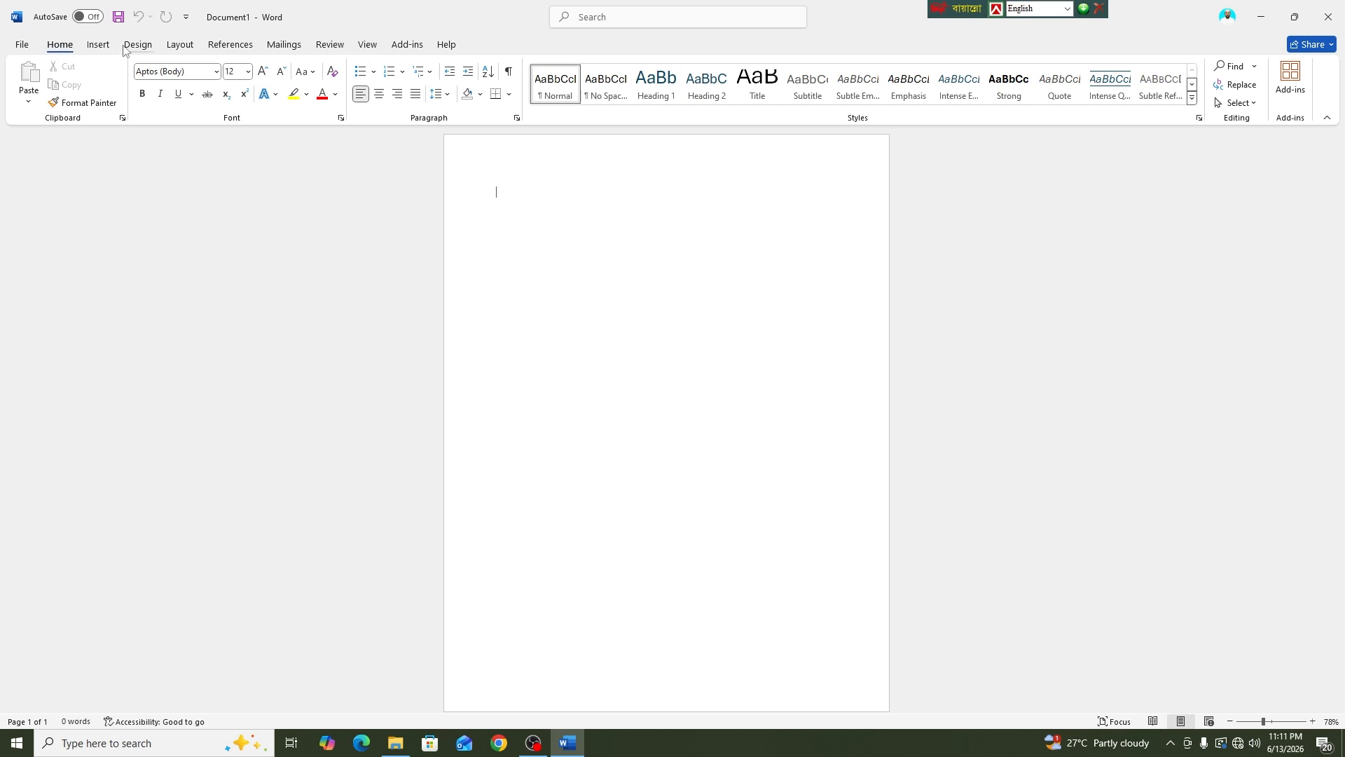
# Examine the page layout settings and the preset margin options for the blank document
pyautogui.click(180, 45)
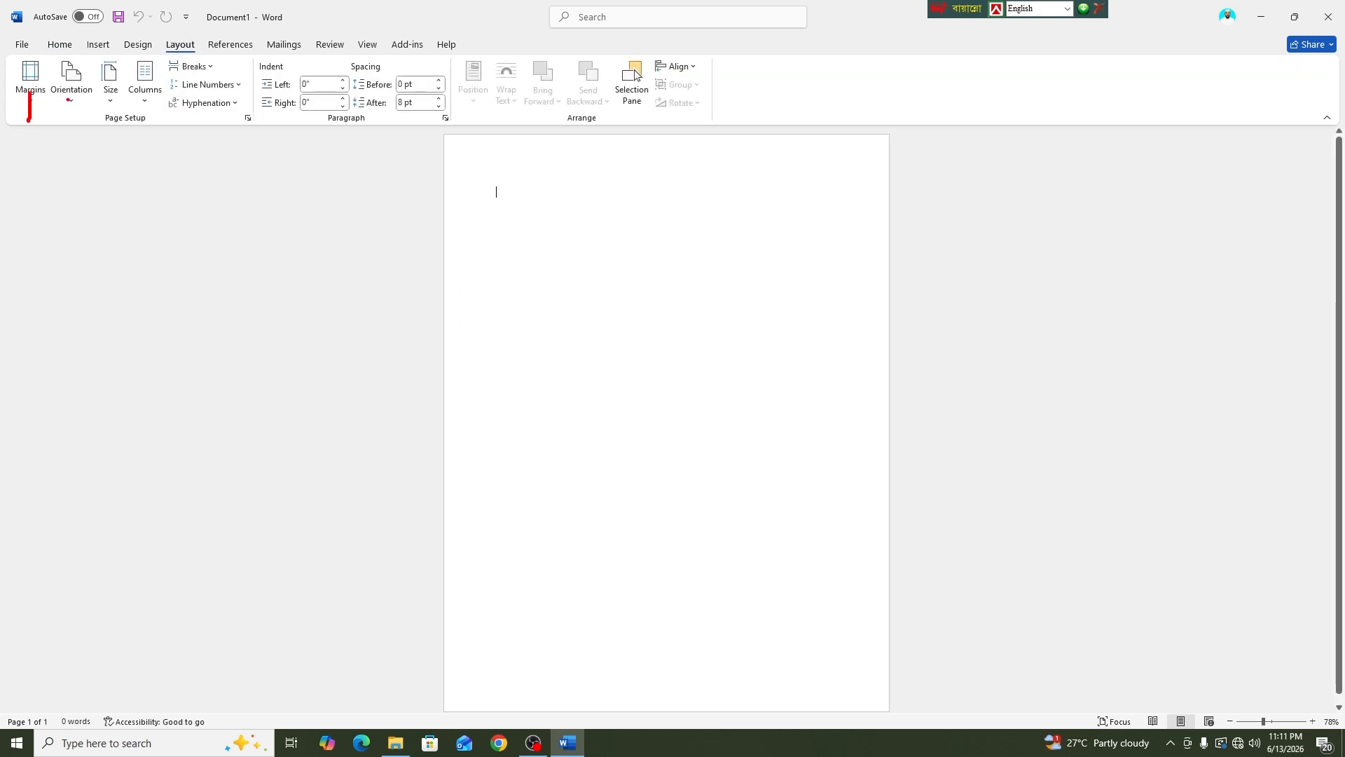
pyautogui.moveTo(69, 99)
pyautogui.mouseDown()
pyautogui.moveTo(69, 132)
pyautogui.moveTo(109, 129)
pyautogui.mouseUp()
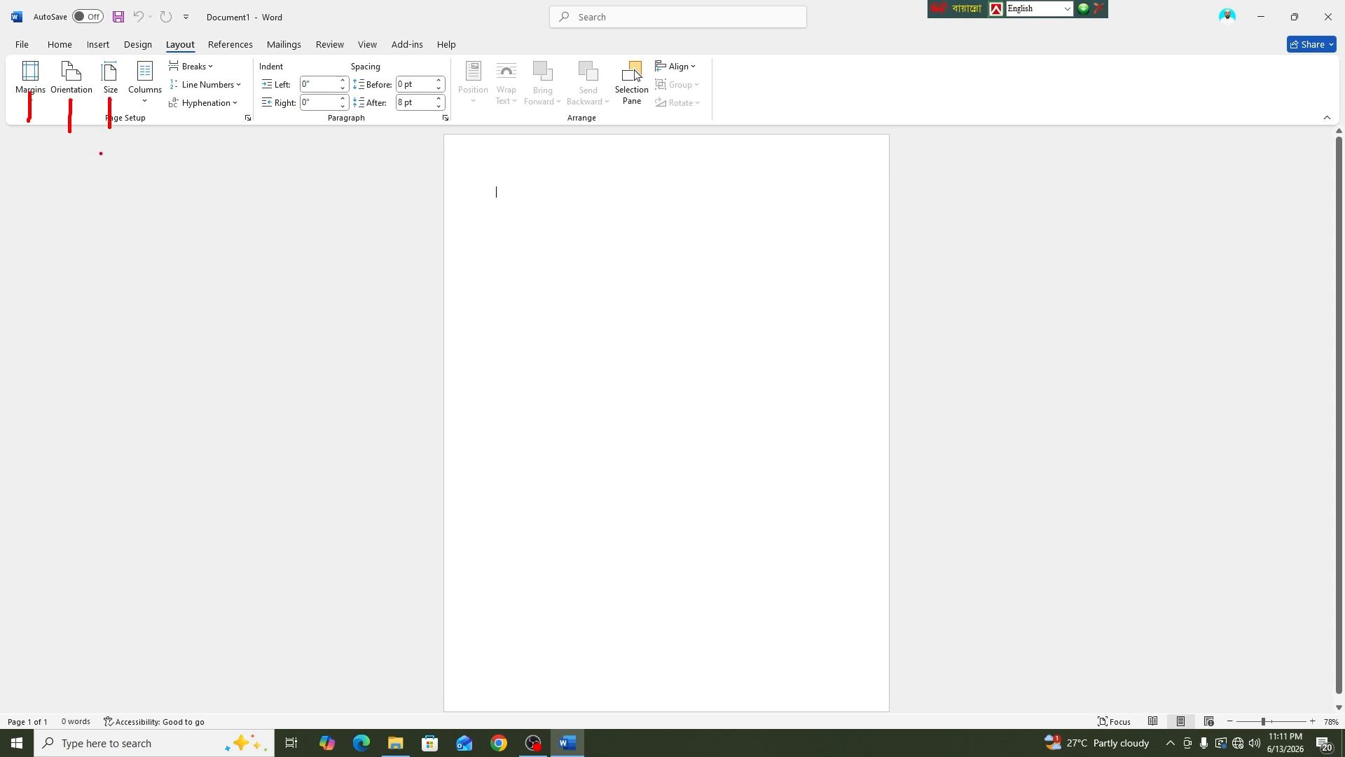
pyautogui.press('Escape')
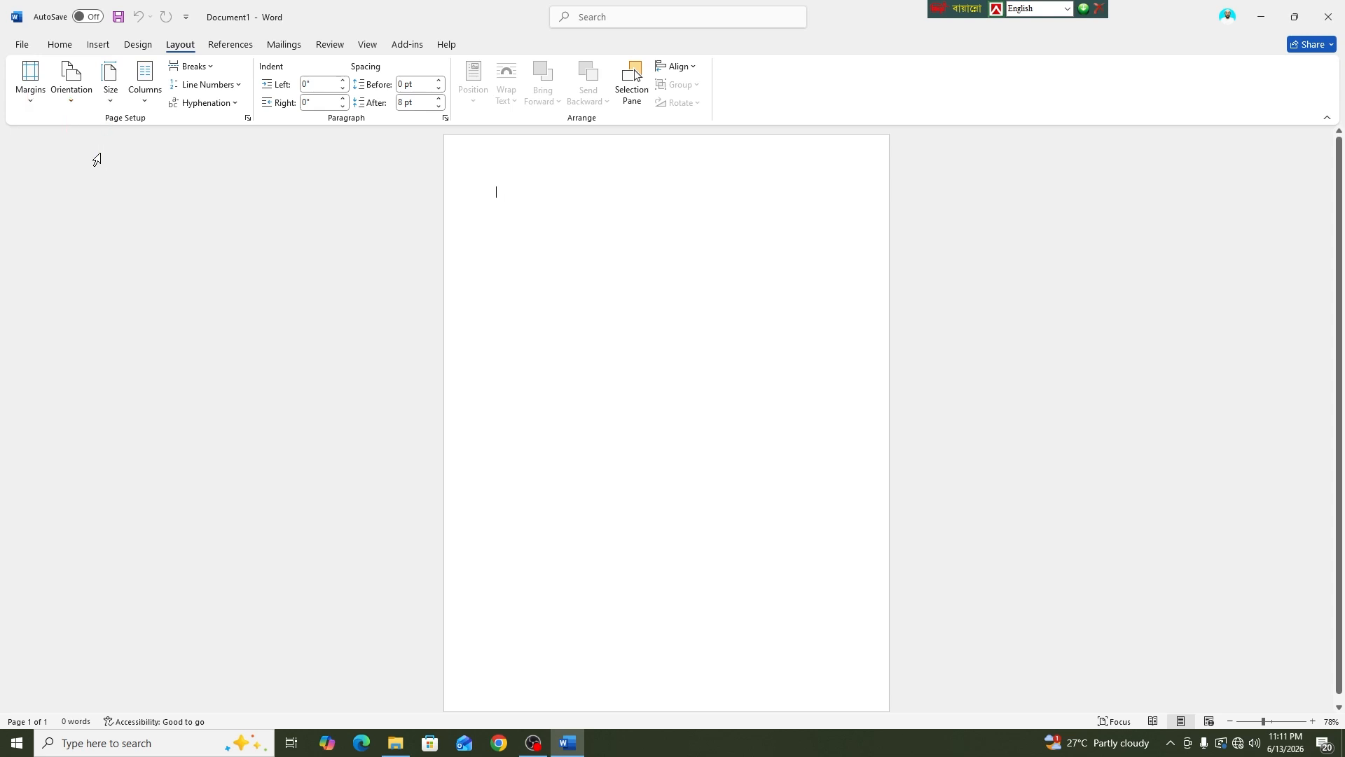
pyautogui.click(28, 79)
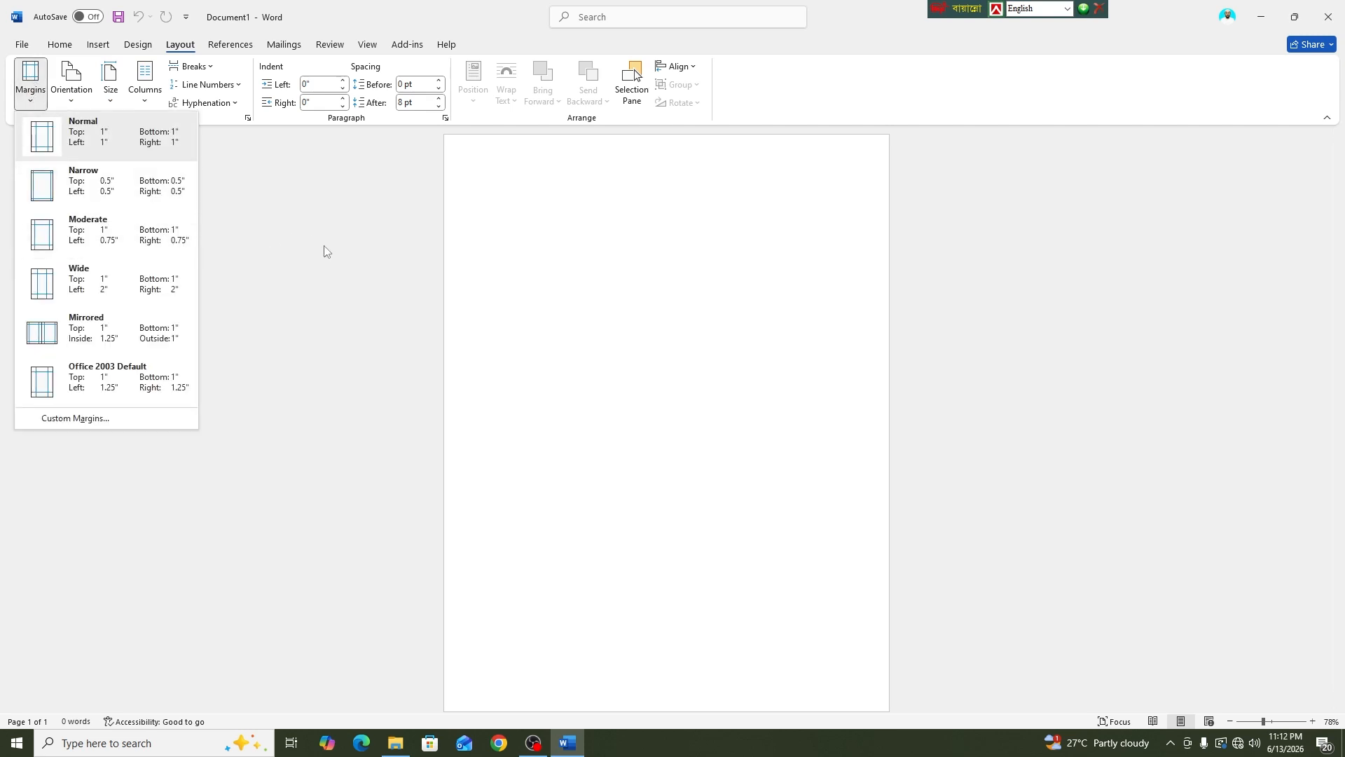
pyautogui.click(241, 205)
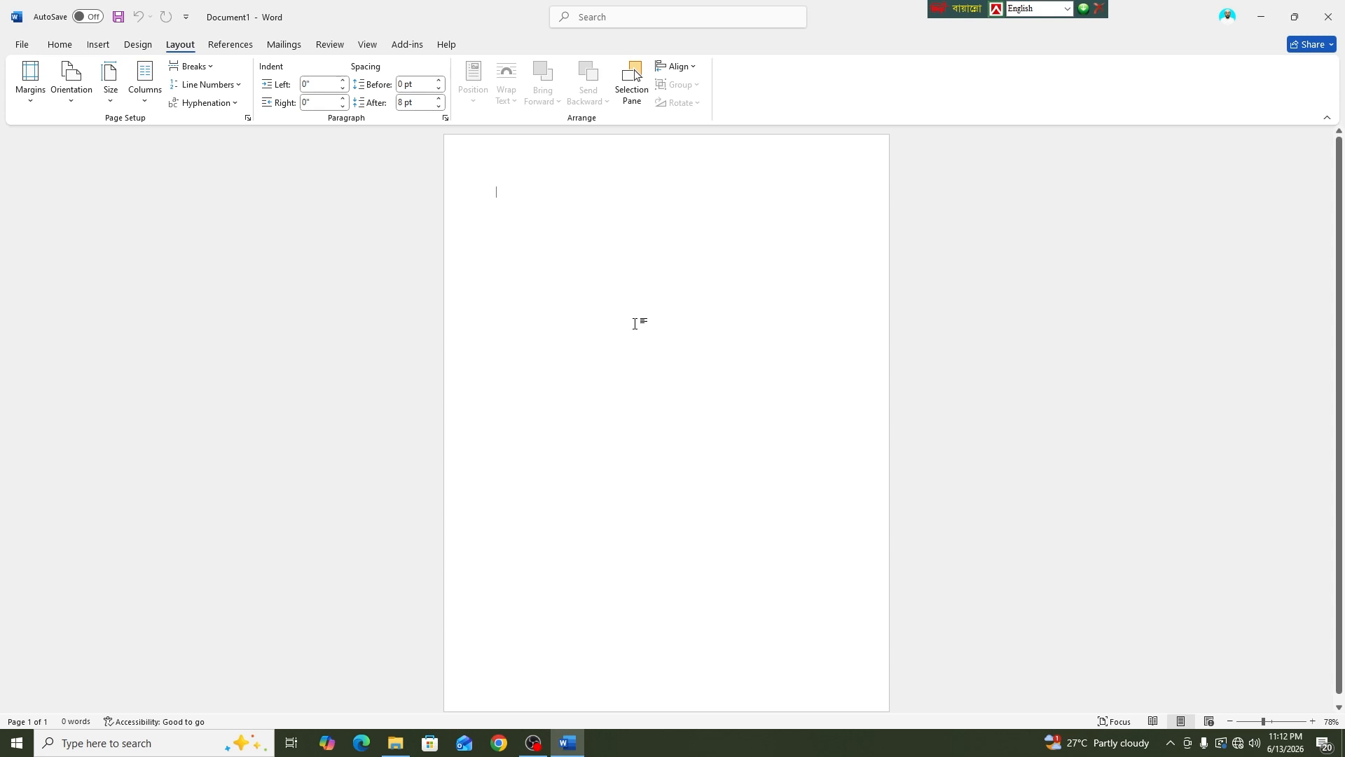
pyautogui.moveTo(434, 181); pyautogui.dragTo(834, 181)
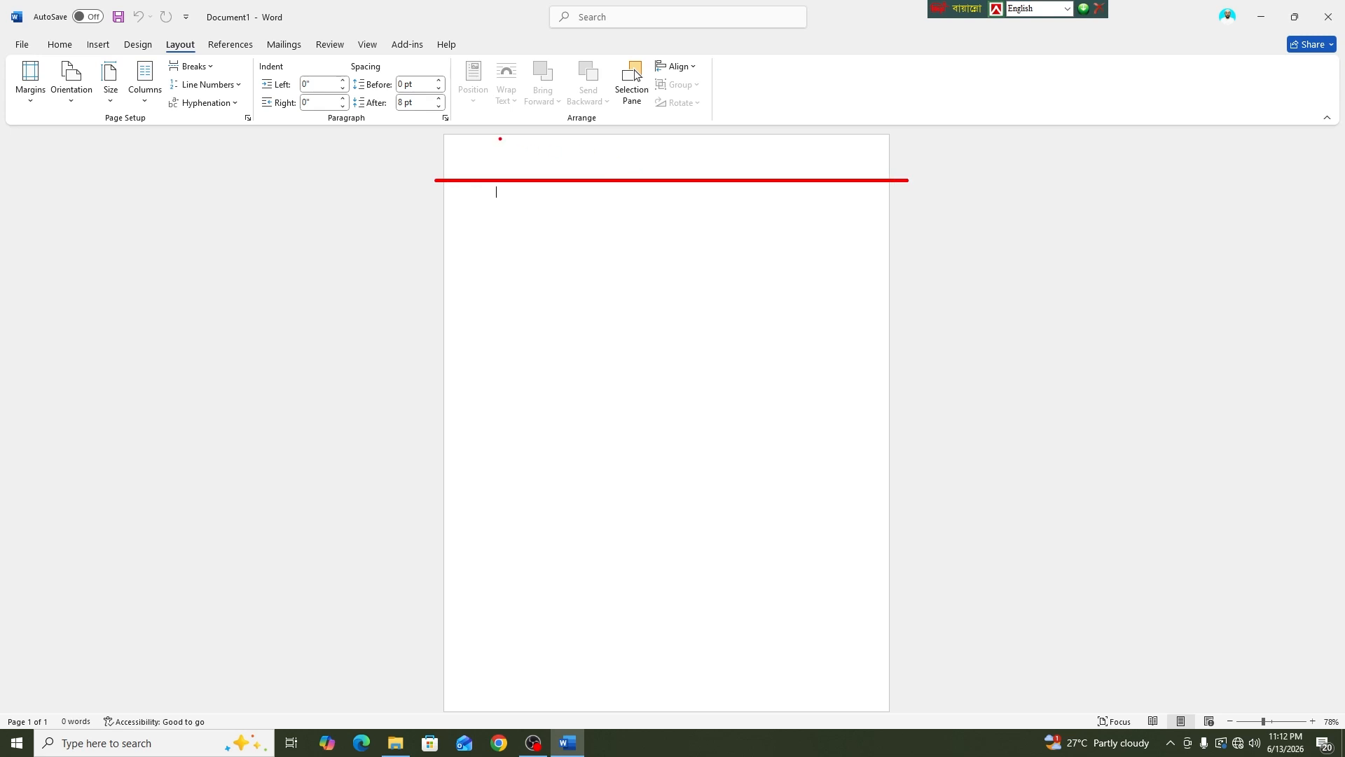
pyautogui.moveTo(504, 131)
pyautogui.mouseDown()
pyautogui.moveTo(512, 550)
pyautogui.moveTo(493, 722)
pyautogui.mouseUp()
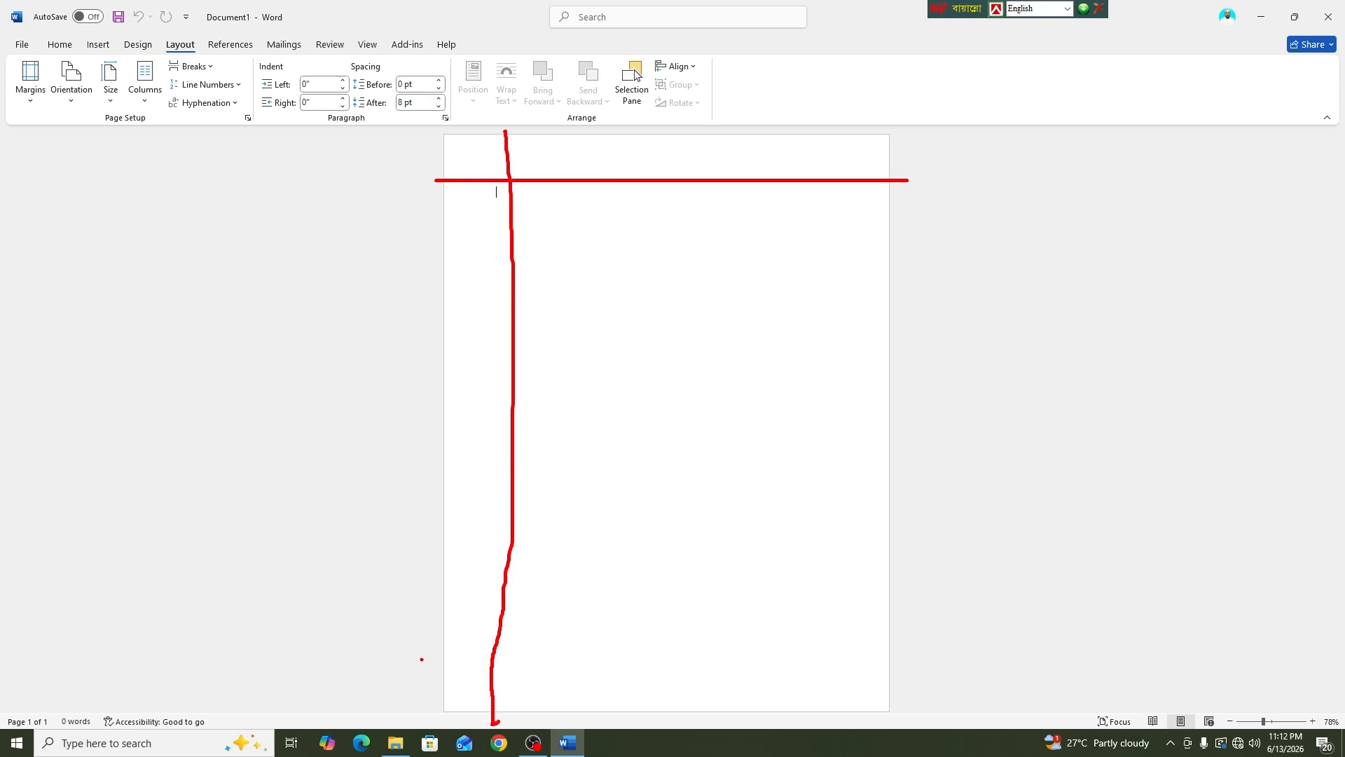
pyautogui.moveTo(421, 659); pyautogui.dragTo(937, 659)
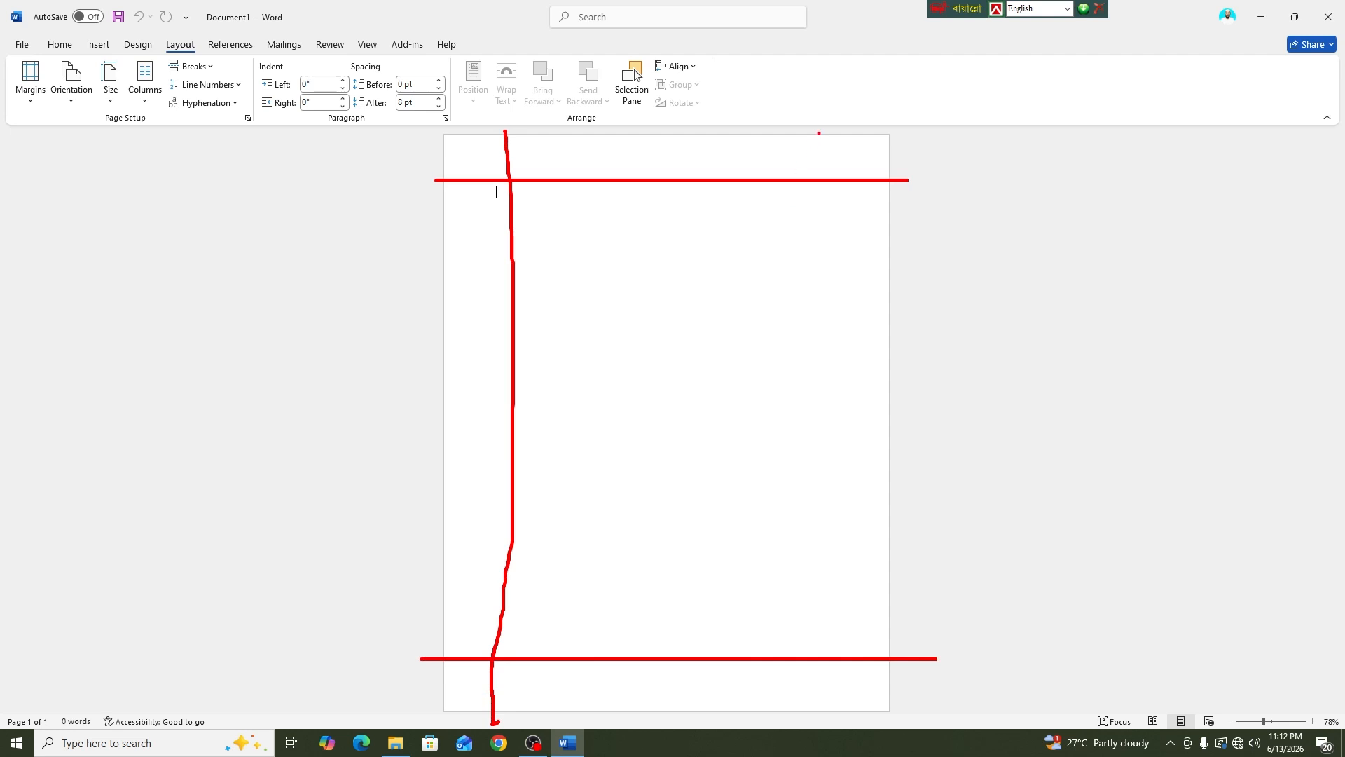
pyautogui.moveTo(827, 133); pyautogui.dragTo(832, 719)
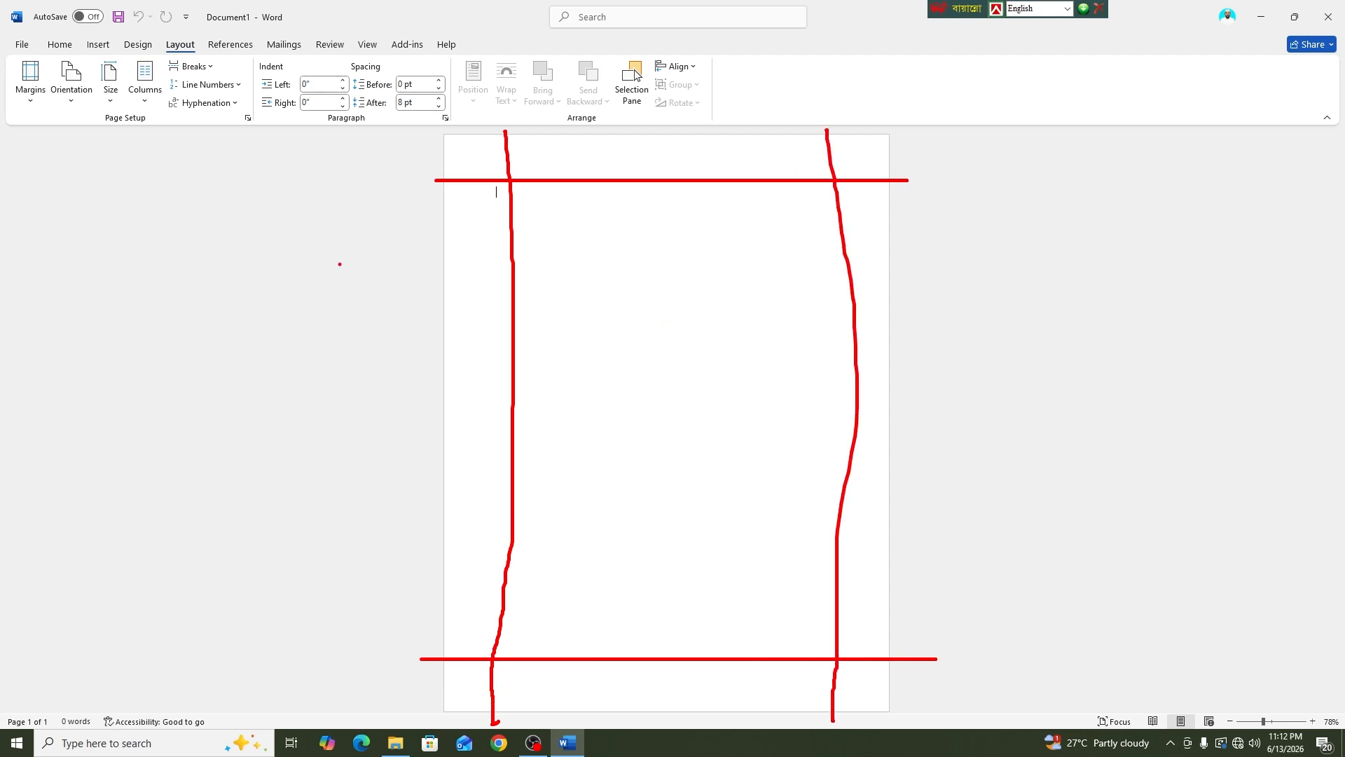
pyautogui.press('Escape')
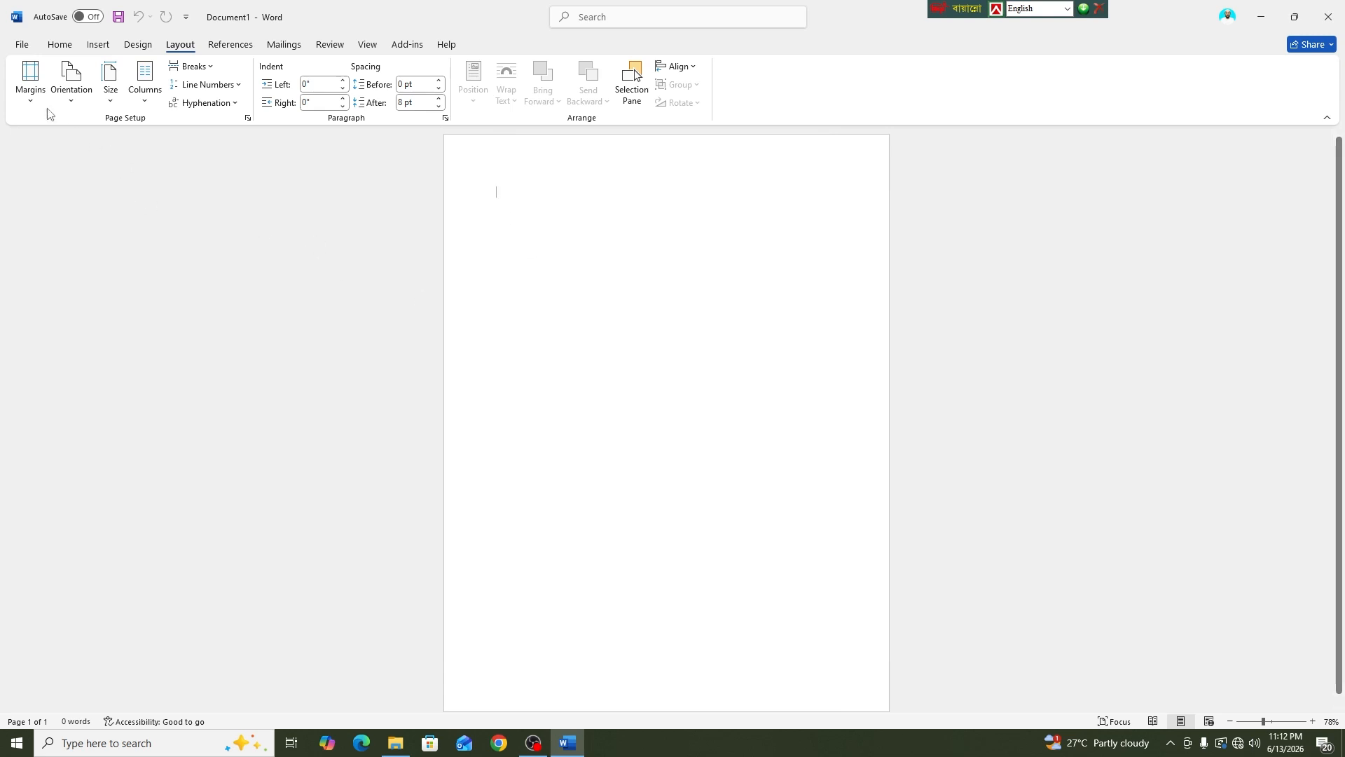
# Apply the Normal 1-inch margins, try them out with some sample text and delete that text
pyautogui.click(30, 85)
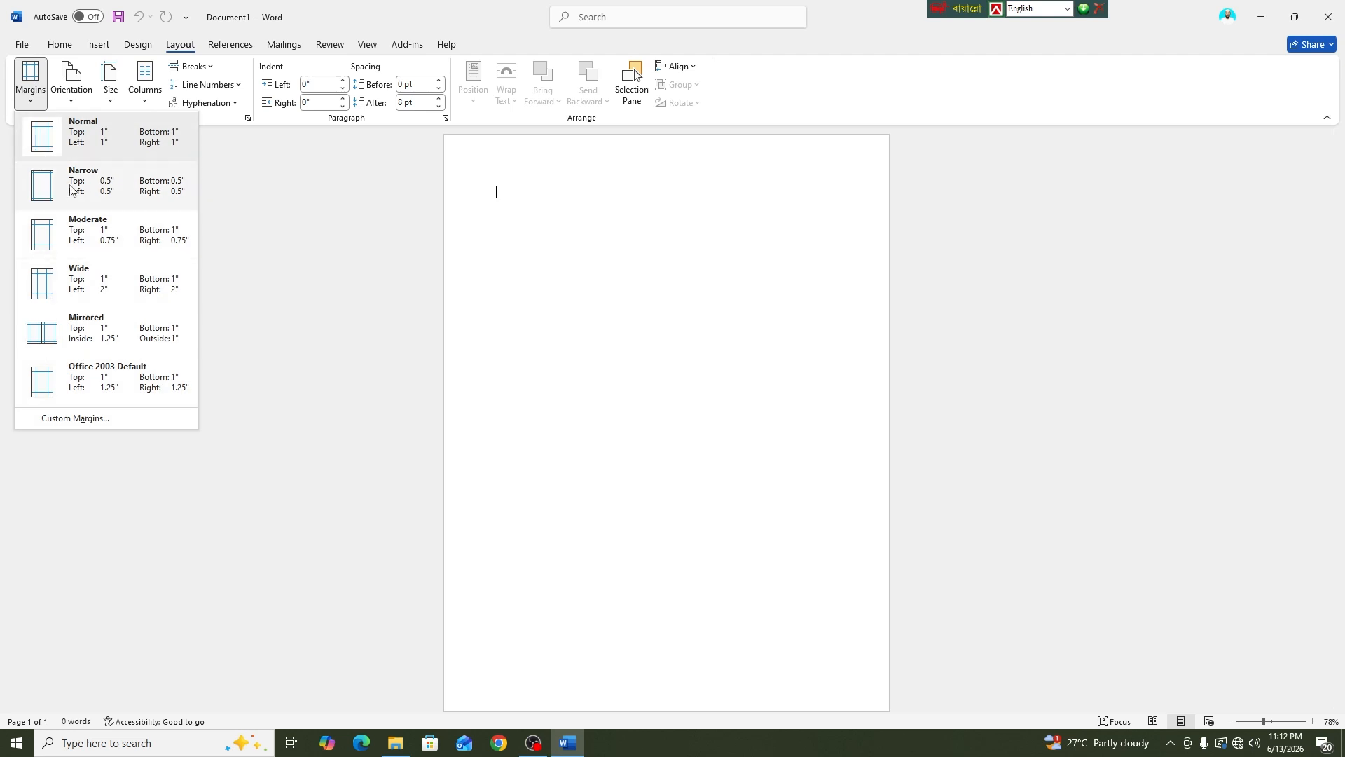
pyautogui.click(47, 149)
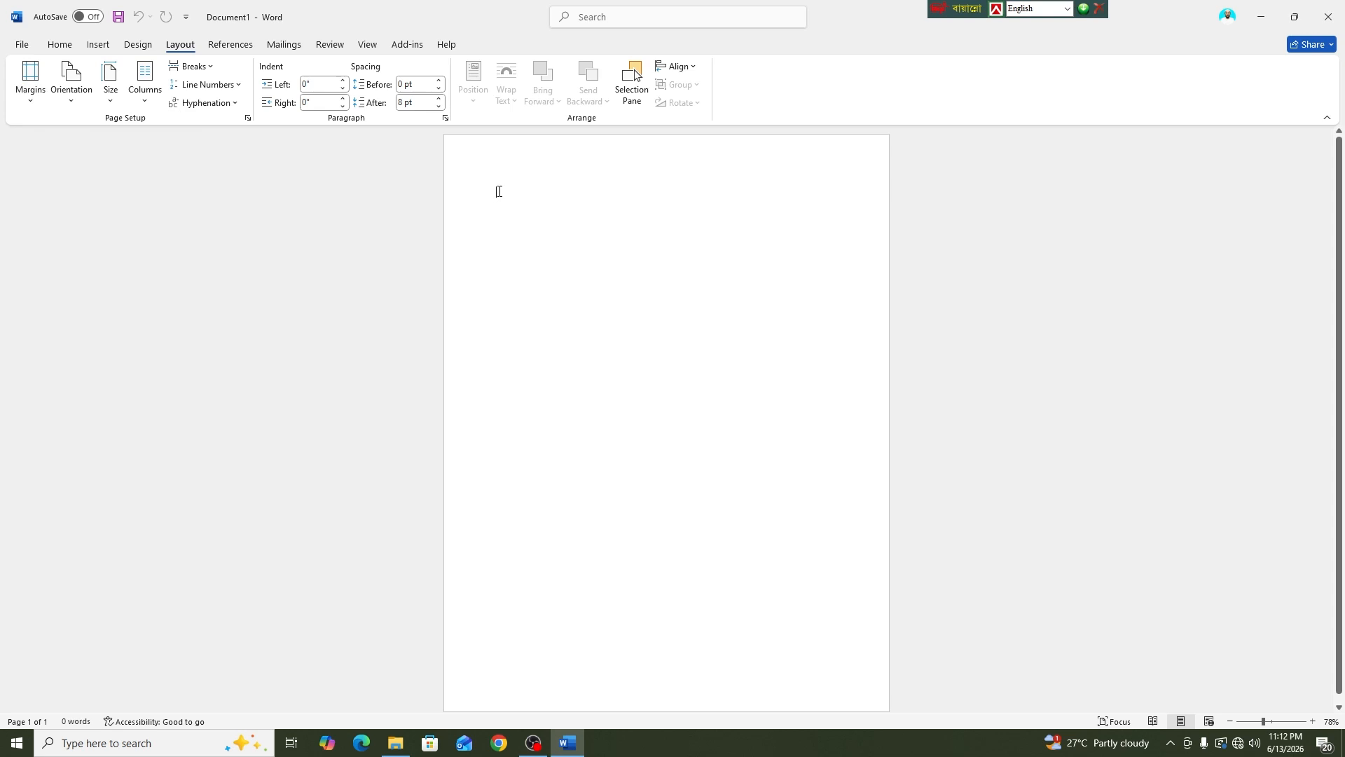
pyautogui.write('UHG;OH;GH')
pyautogui.press('BackSpace')
pyautogui.press('BackSpace')
pyautogui.press('BackSpace')
pyautogui.press('BackSpace')
pyautogui.press('BackSpace')
pyautogui.press('BackSpace')
pyautogui.press('BackSpace')
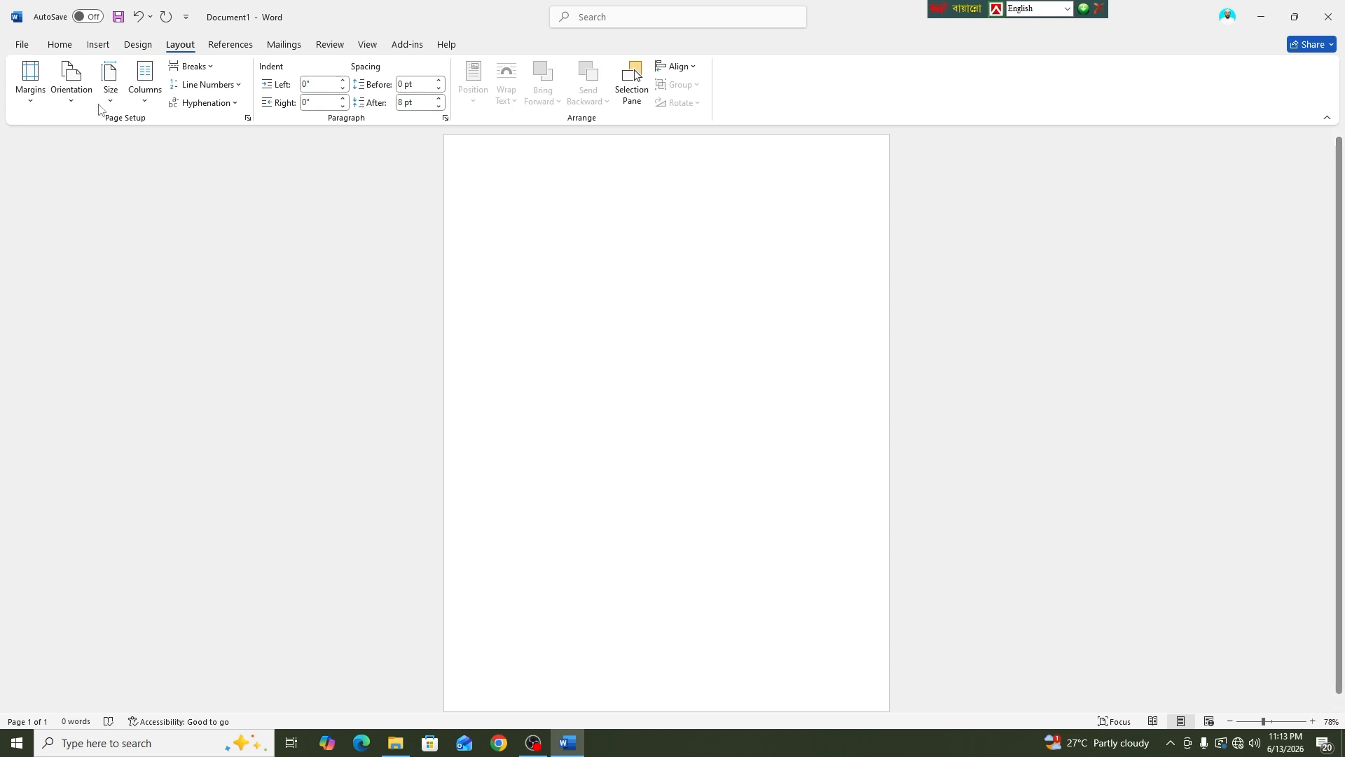
# Apply the Narrow margin preset with 0.5-inch margins on all four sides of the page
pyautogui.click(30, 88)
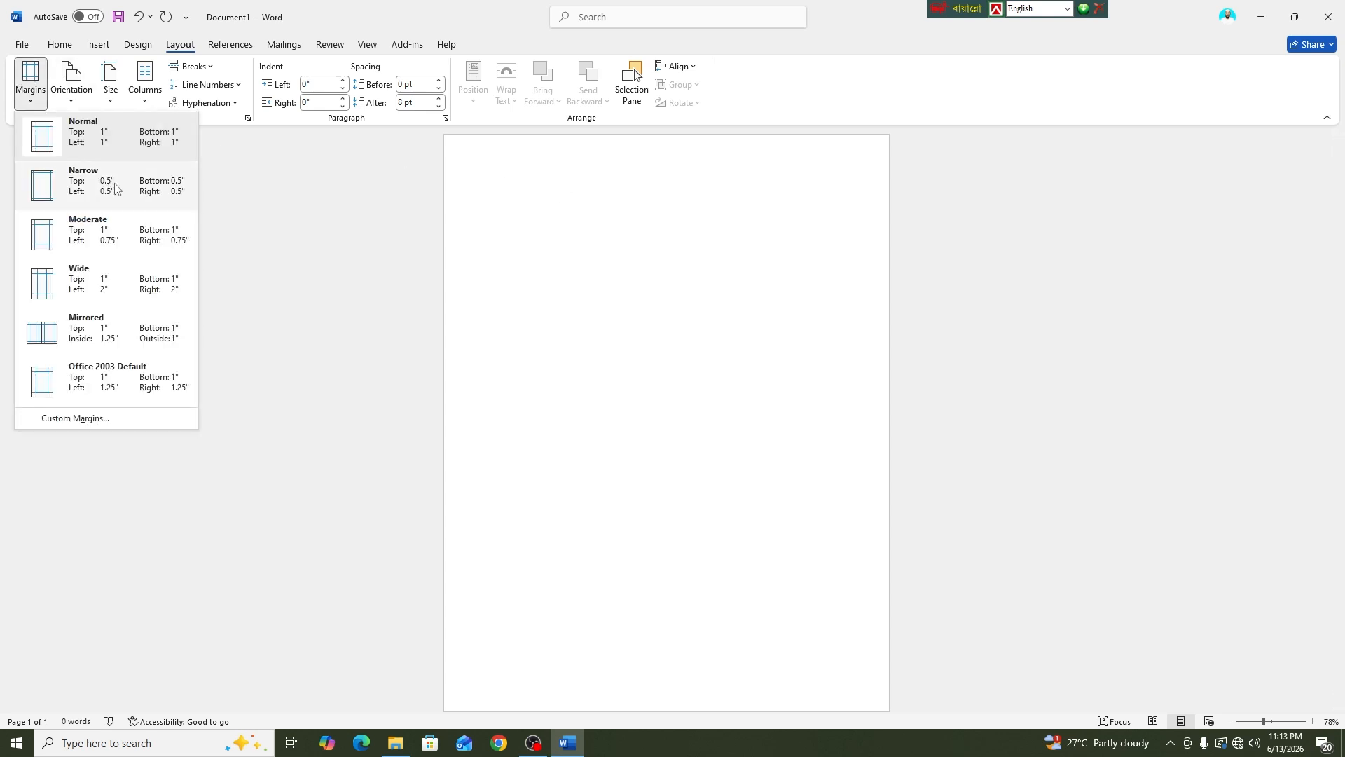
pyautogui.click(42, 188)
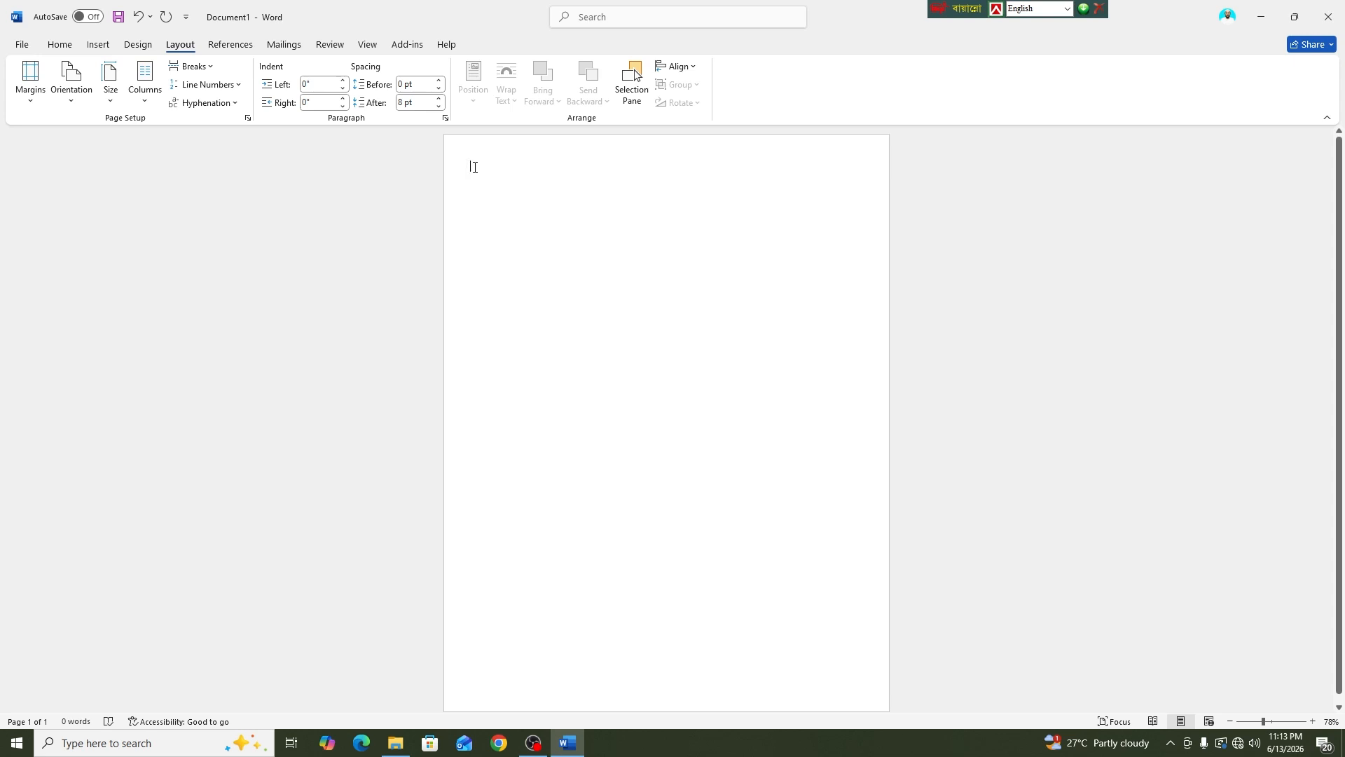
# Enter sample text on the first line of the page to try the margins and delete it again
pyautogui.write('GRUHGOGS;OGH')
pyautogui.press('BackSpace')
pyautogui.press('BackSpace')
pyautogui.press('BackSpace')
pyautogui.press('BackSpace')
pyautogui.press('BackSpace')
pyautogui.press('BackSpace')
pyautogui.press('BackSpace')
pyautogui.press('BackSpace')
pyautogui.press('BackSpace')
pyautogui.press('BackSpace')
pyautogui.press('BackSpace')
pyautogui.press('BackSpace')
# Switch the page orientation to Landscape and back to Portrait
pyautogui.click(68, 83)
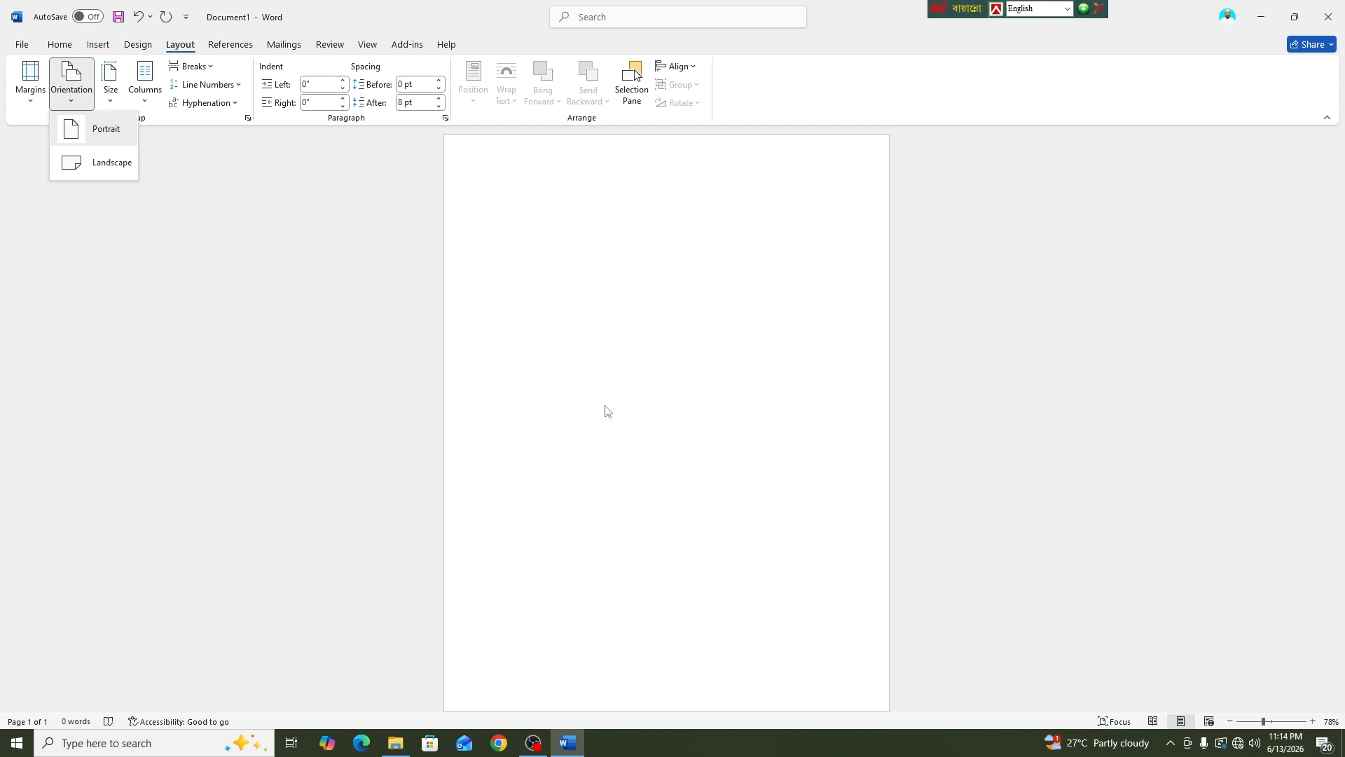
pyautogui.click(78, 167)
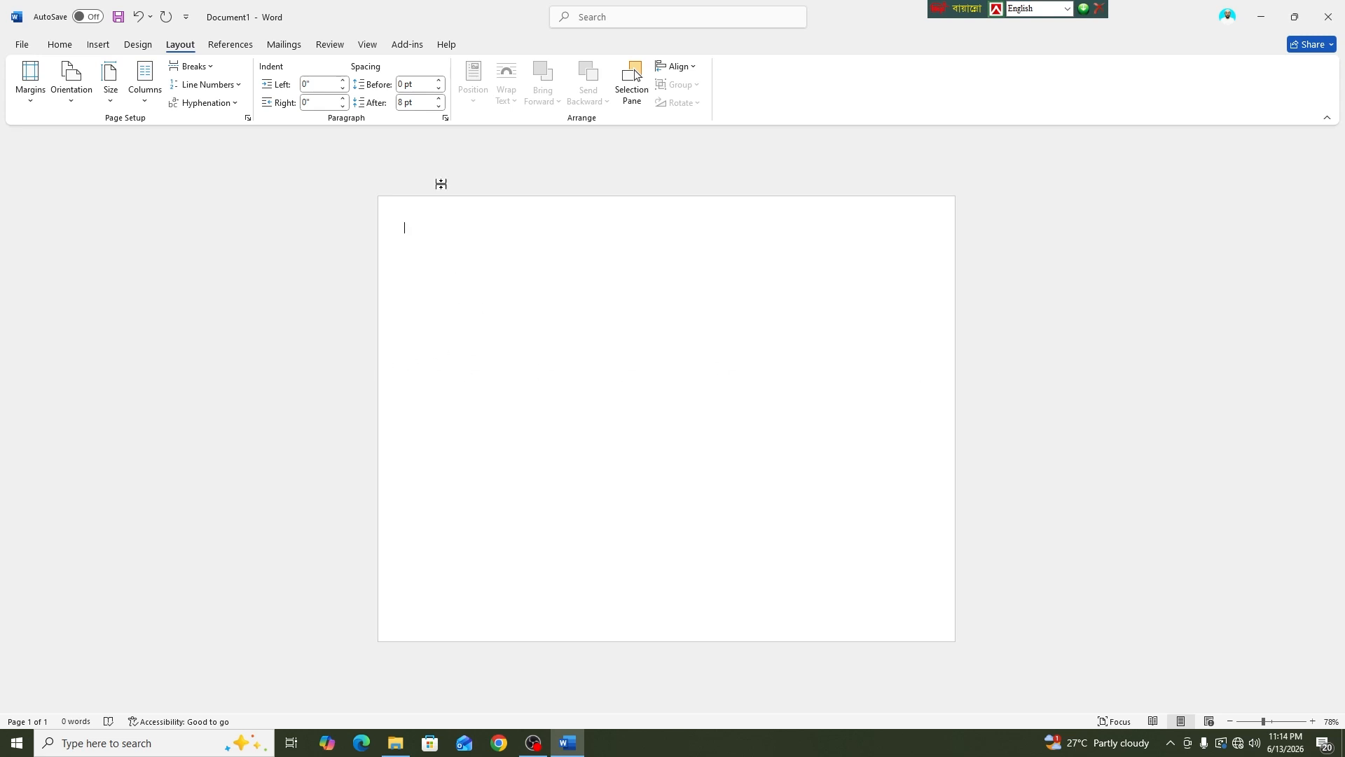
pyautogui.click(68, 95)
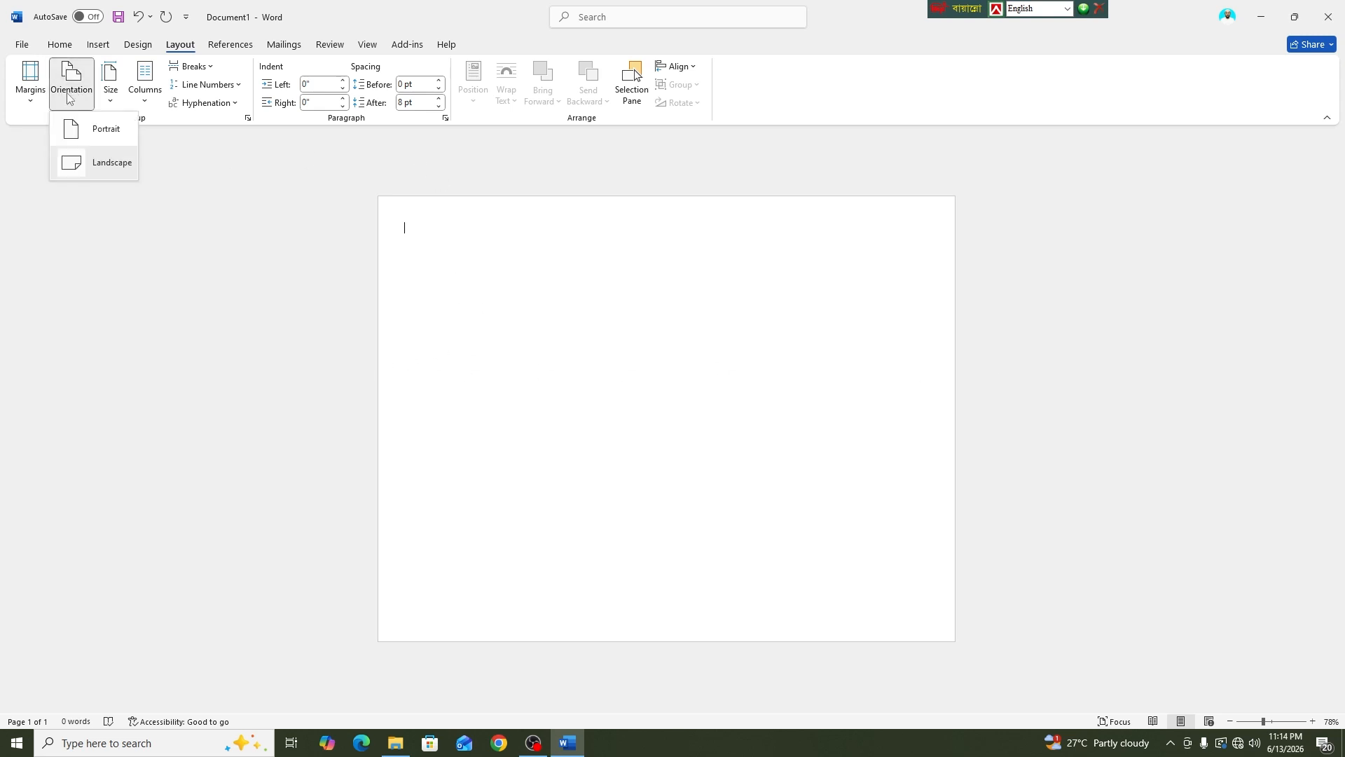
pyautogui.click(70, 140)
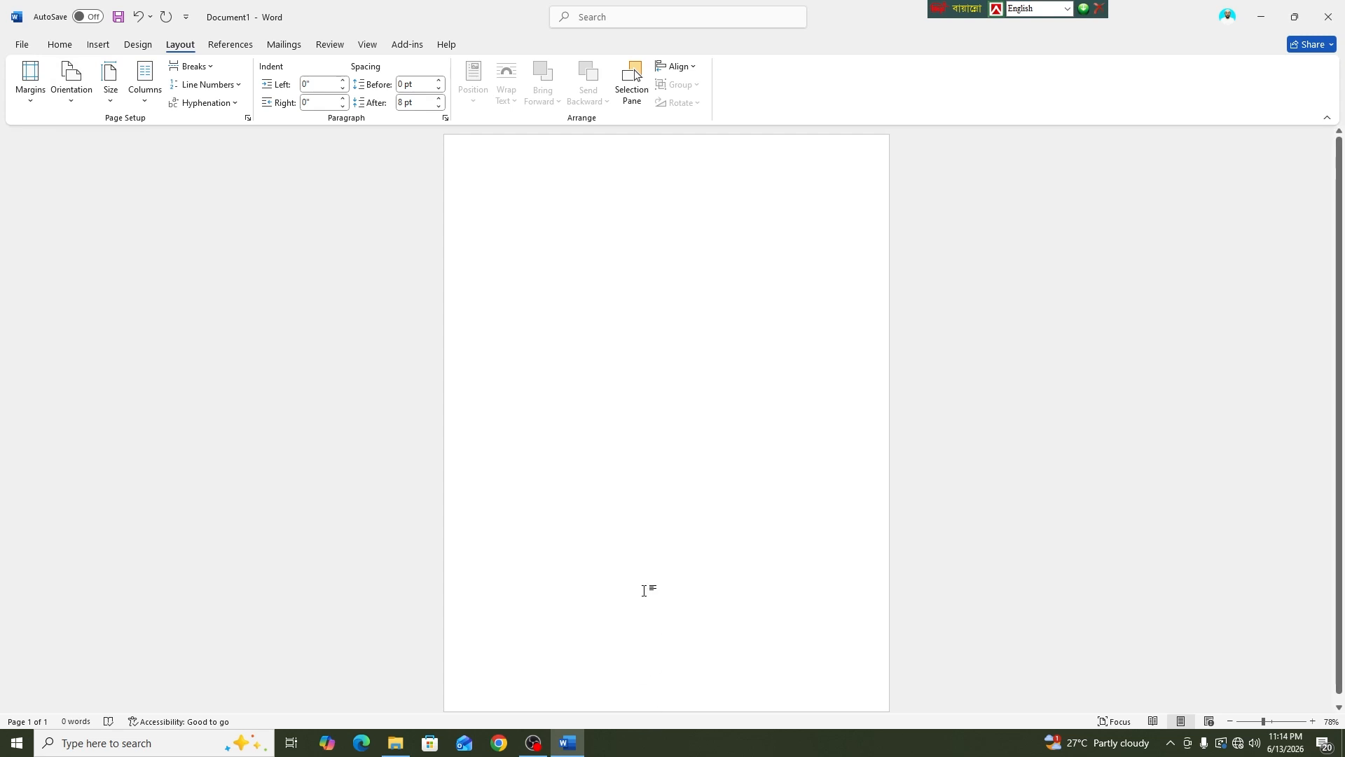
# Set the document's paper size to A4 210 x 297 mm
pyautogui.click(111, 98)
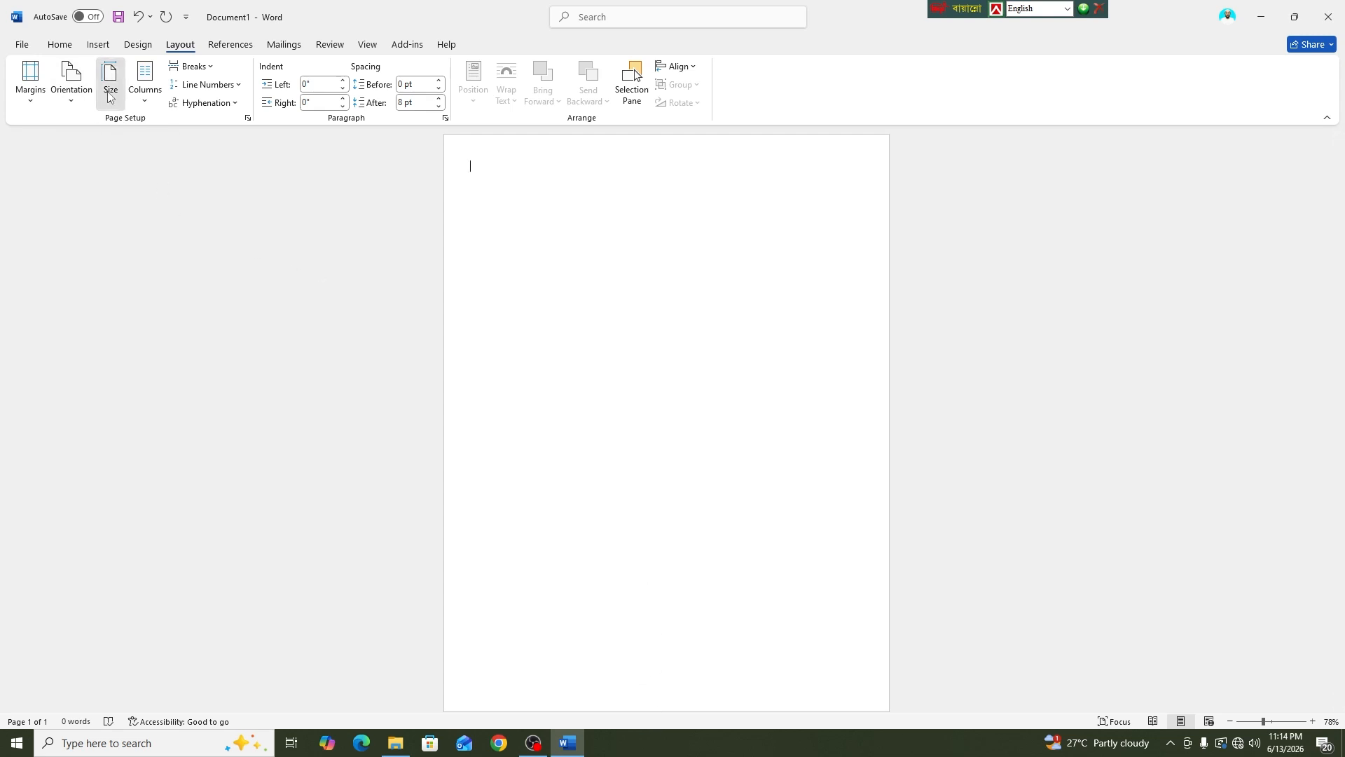
pyautogui.scroll(1, 190, 353)
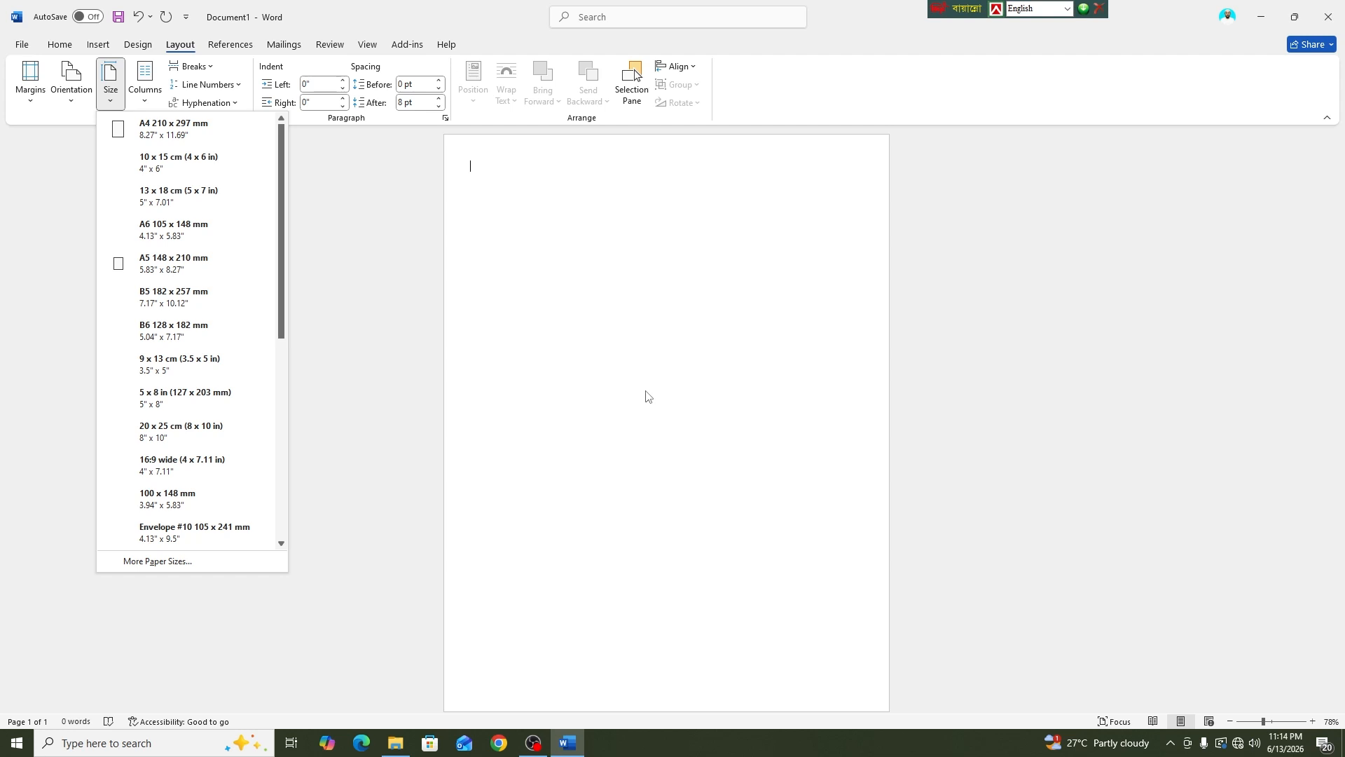
pyautogui.click(167, 135)
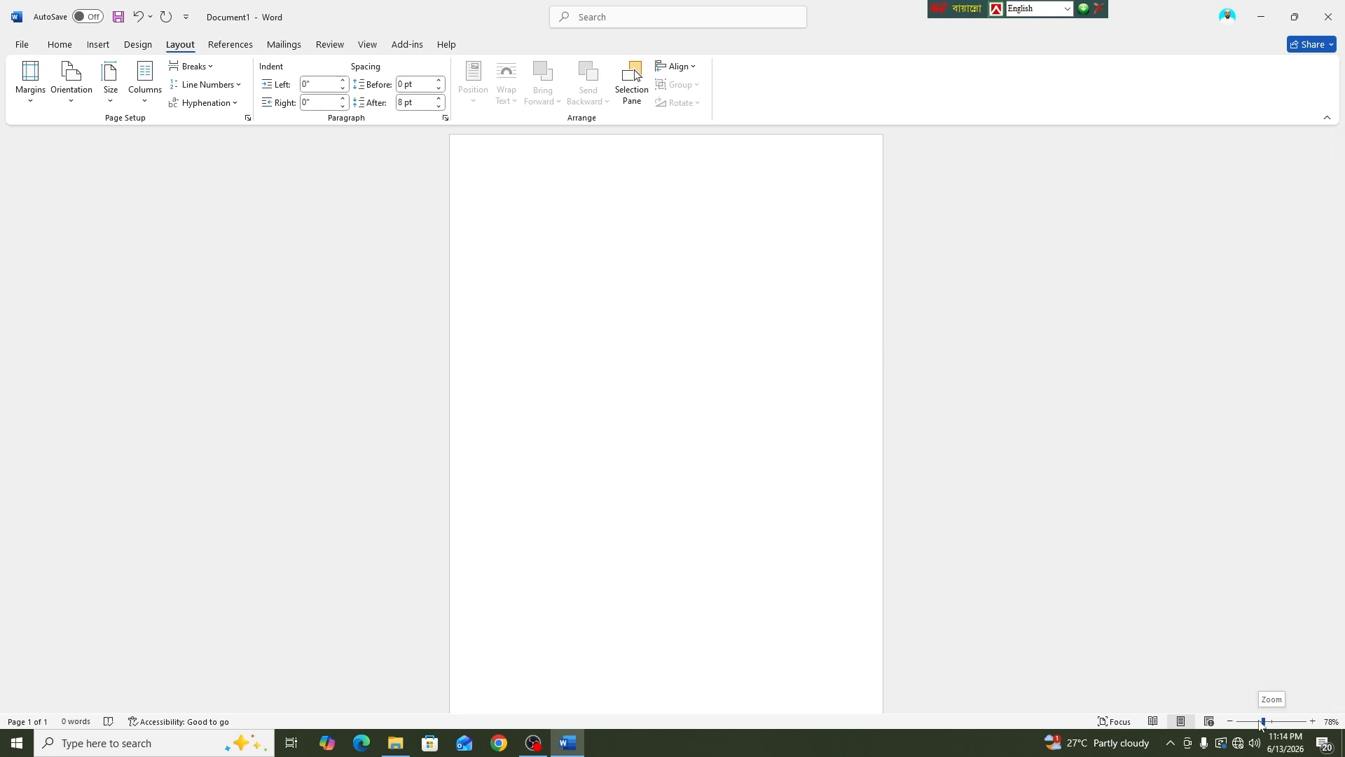
pyautogui.moveTo(1260, 721)
pyautogui.mouseDown()
pyautogui.moveTo(1281, 721)
pyautogui.moveTo(1267, 726)
pyautogui.mouseUp()
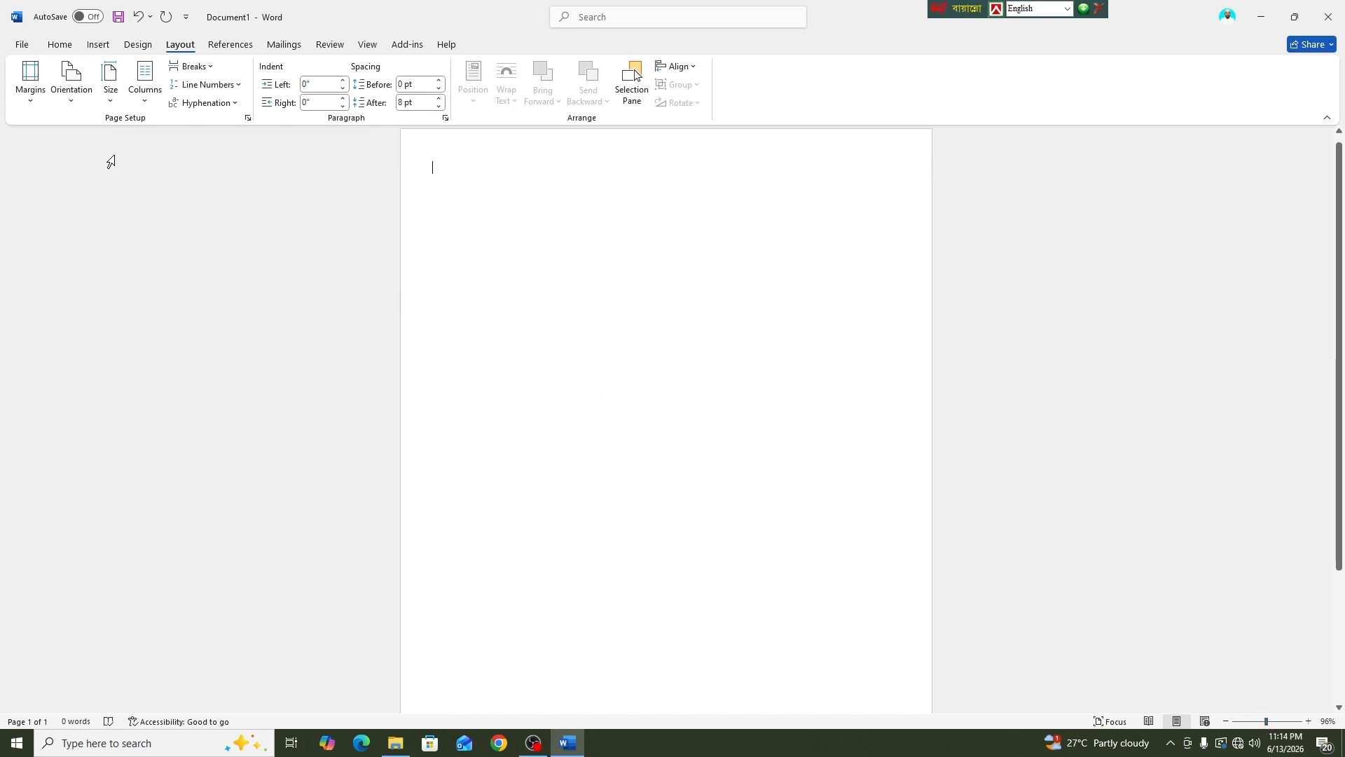
pyautogui.click(110, 85)
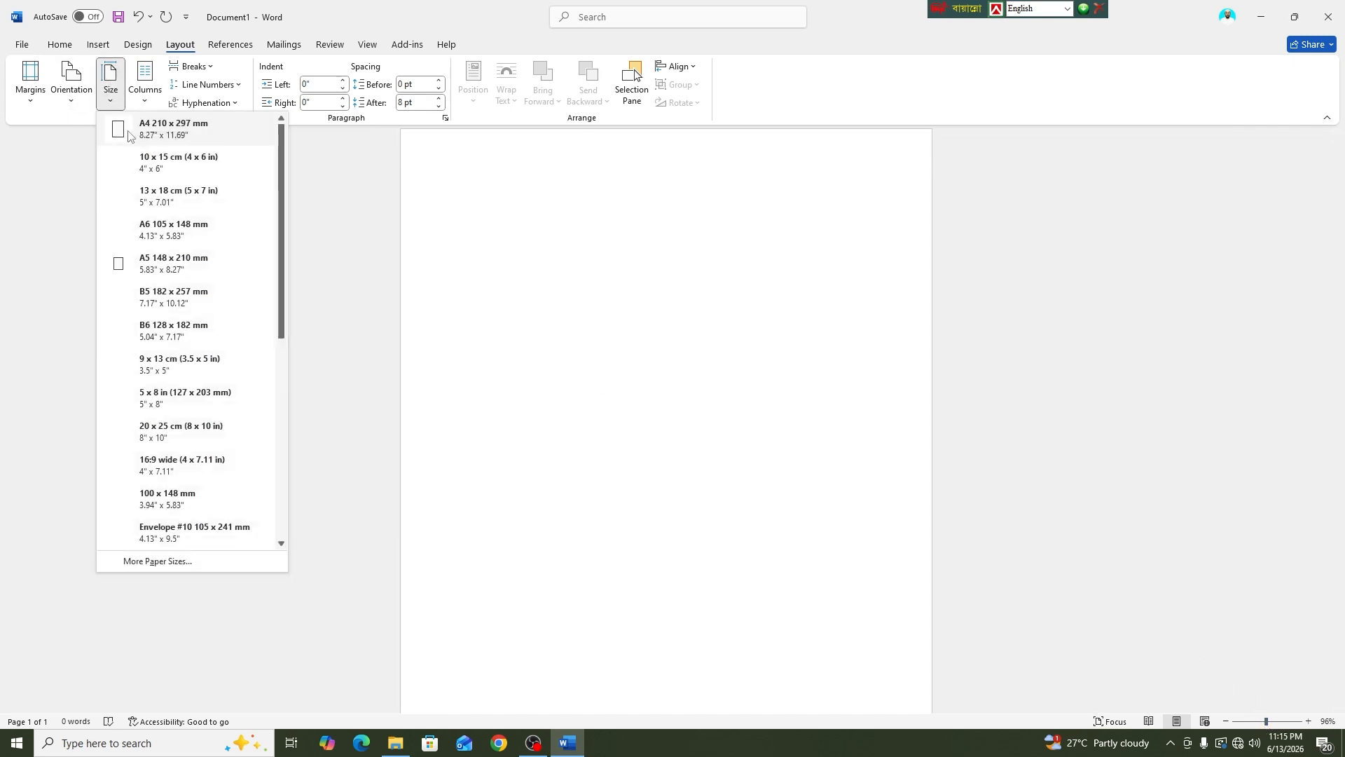
pyautogui.click(122, 133)
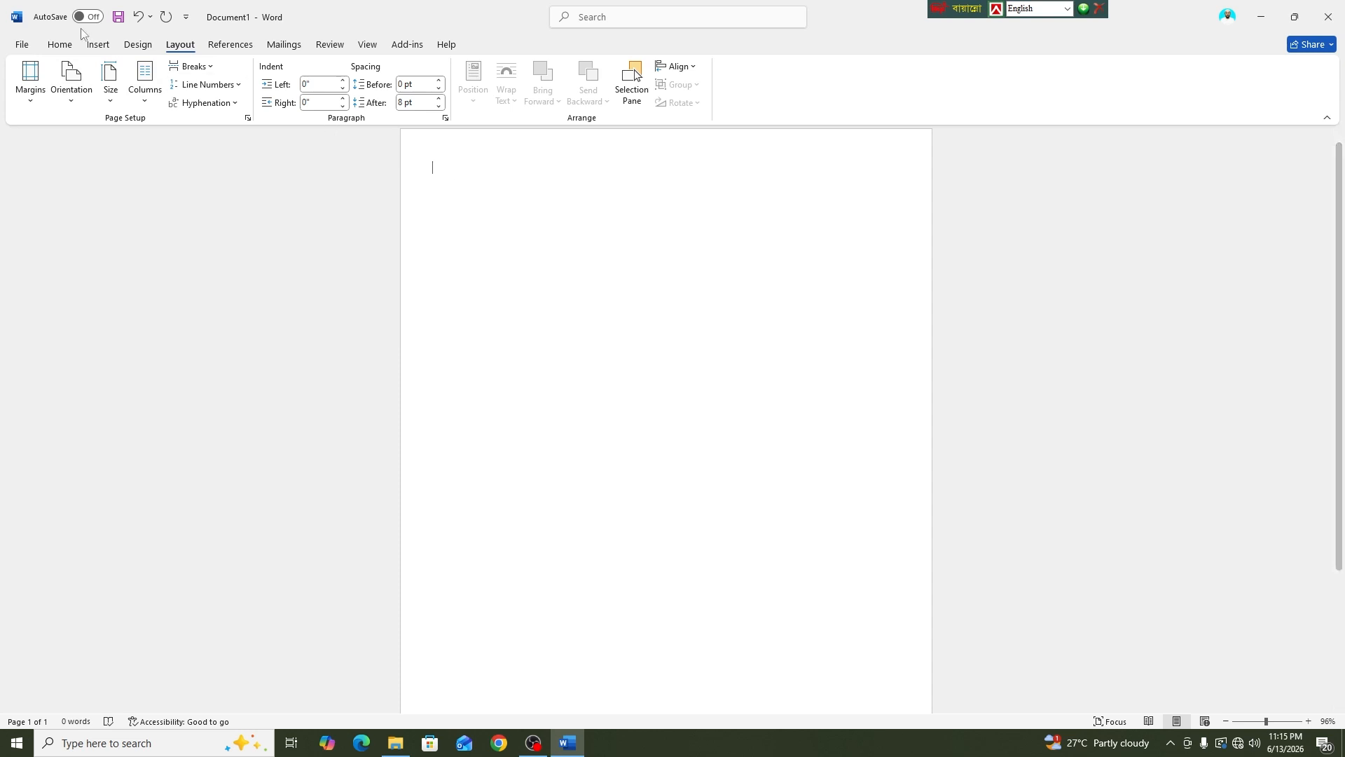
# Enter the word "bangladesh" on the first line of the page
pyautogui.click(58, 44)
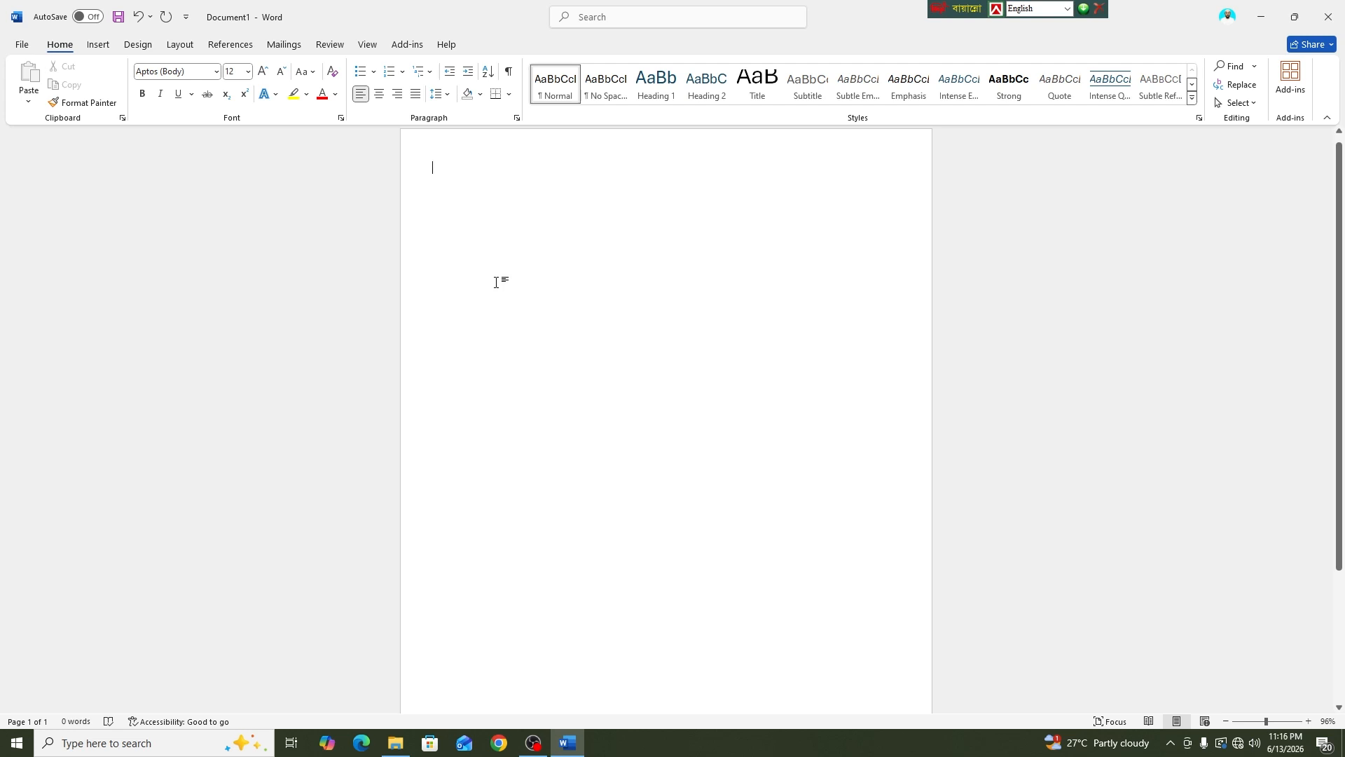
pyautogui.write('b')
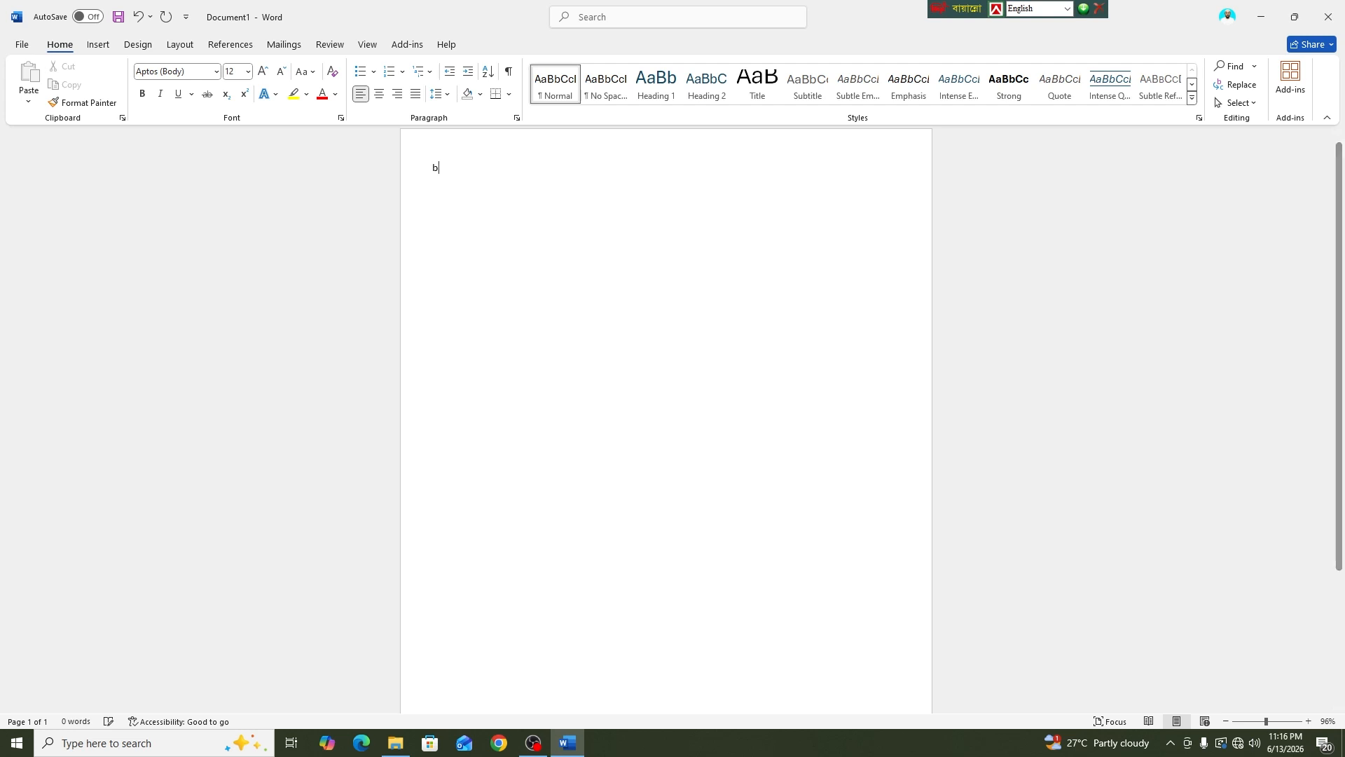
pyautogui.write('angladesh')
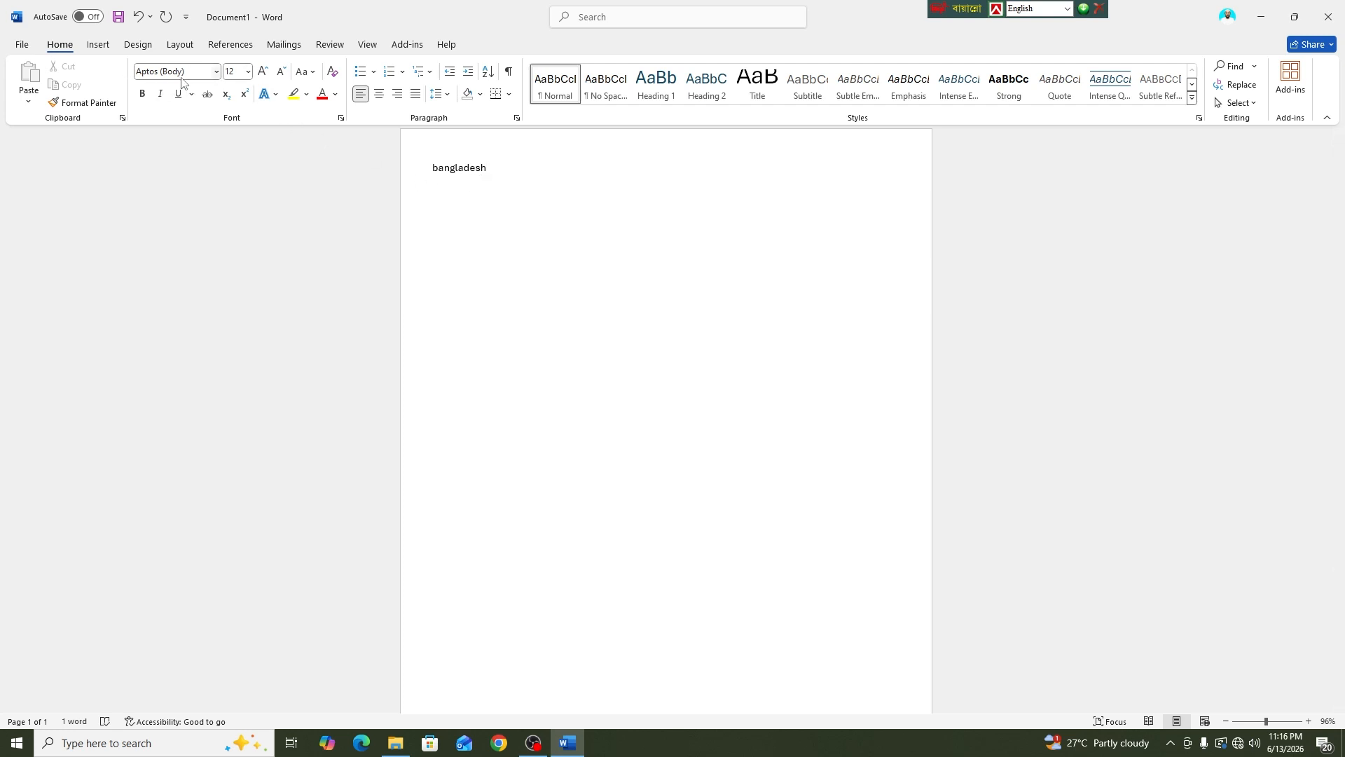
# Select the word "bangladesh" and set its font to Aptos Display
pyautogui.click(490, 167)
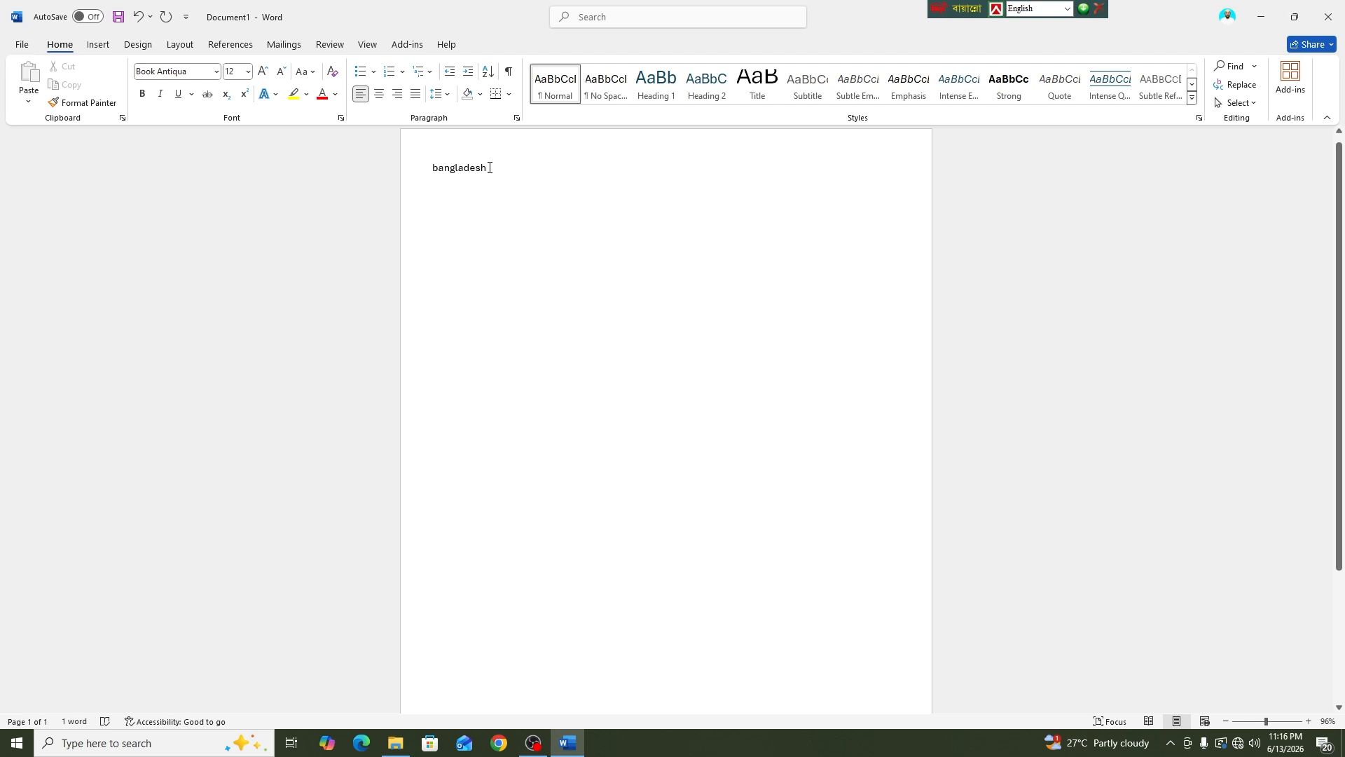
pyautogui.moveTo(488, 167); pyautogui.dragTo(432, 168)
pyautogui.click(215, 72)
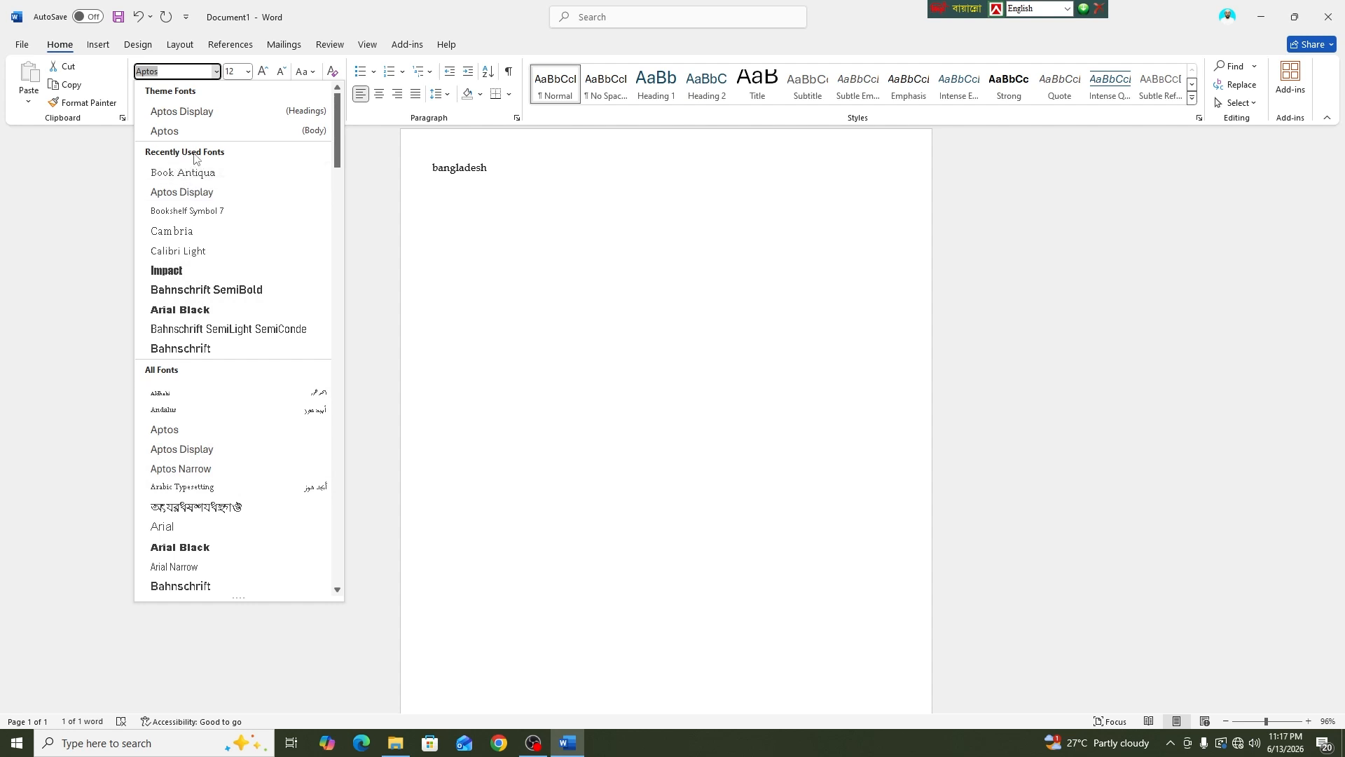
pyautogui.click(186, 193)
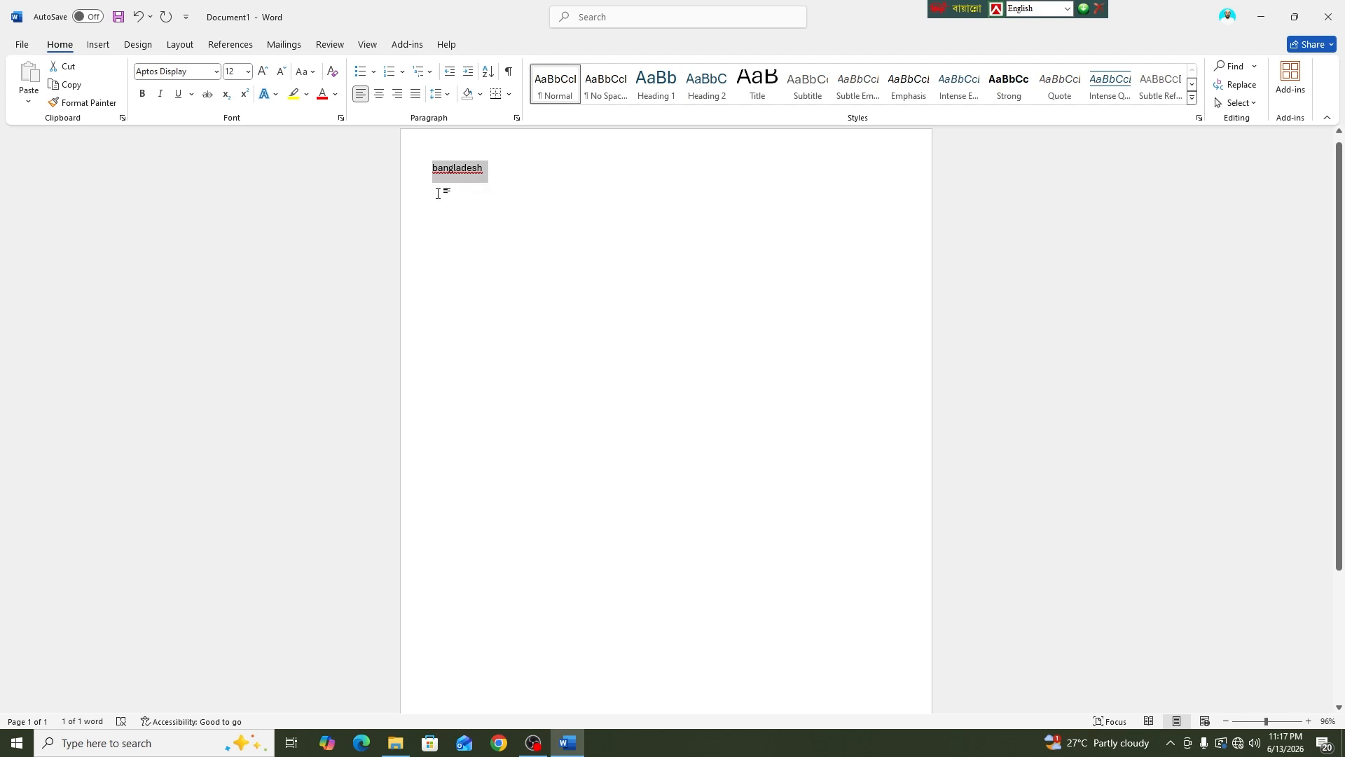
# Set the selected word "bangladesh" to font size 72, reduce it to 28, and return it to 72
pyautogui.click(248, 72)
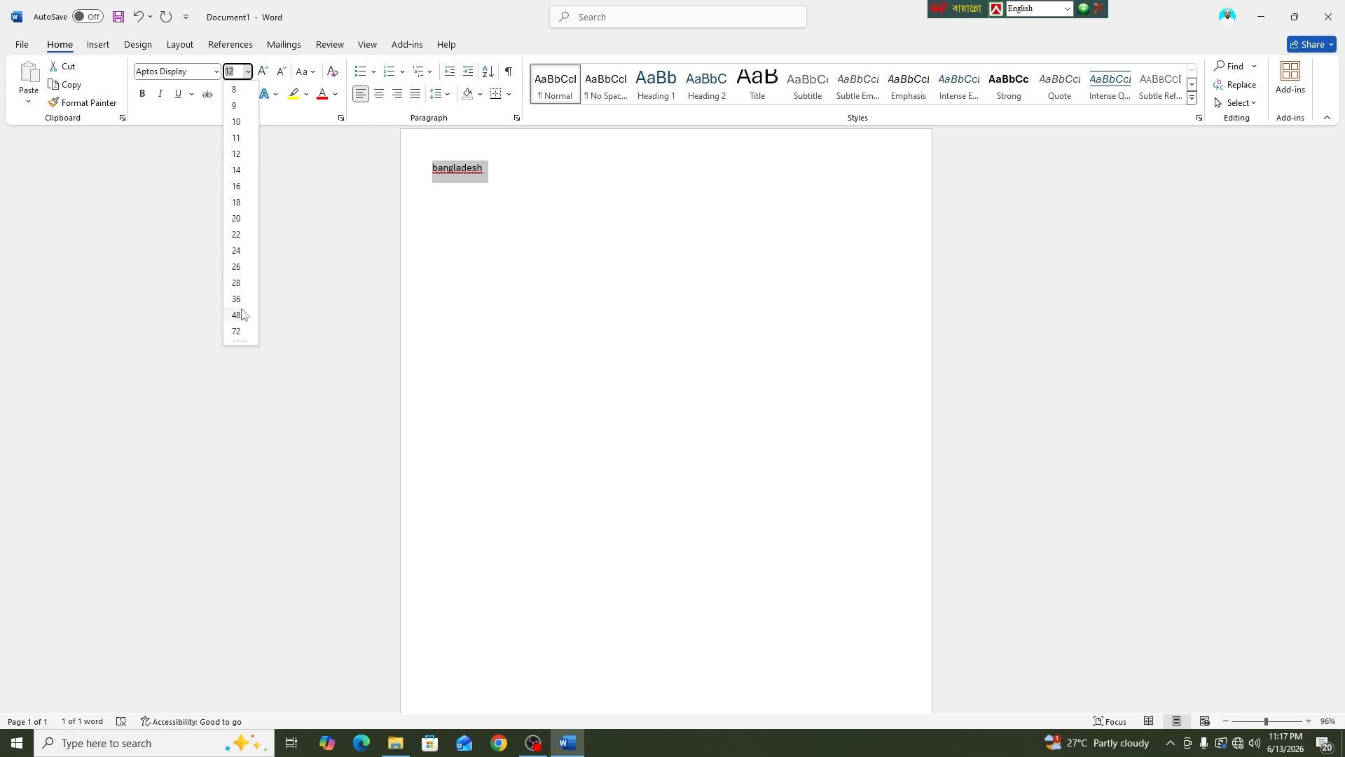
pyautogui.click(237, 332)
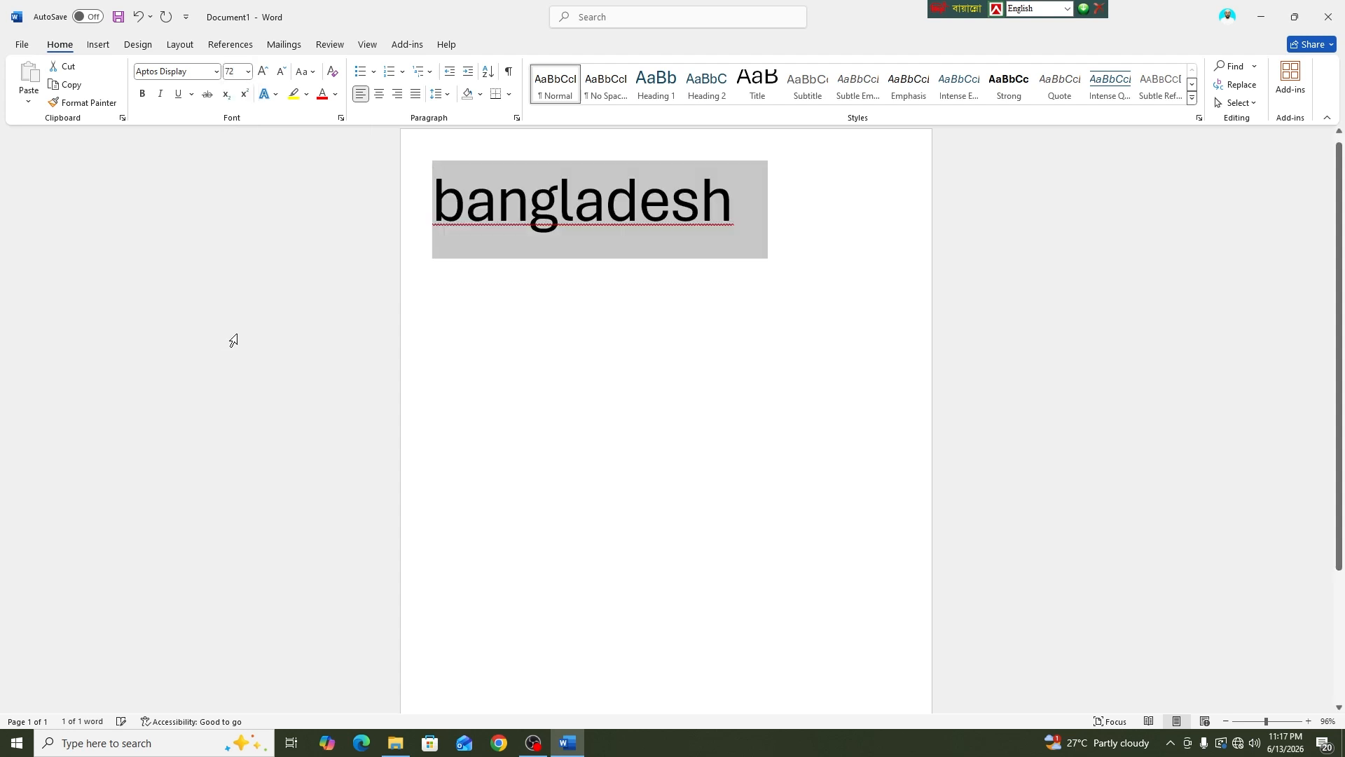
pyautogui.click(249, 73)
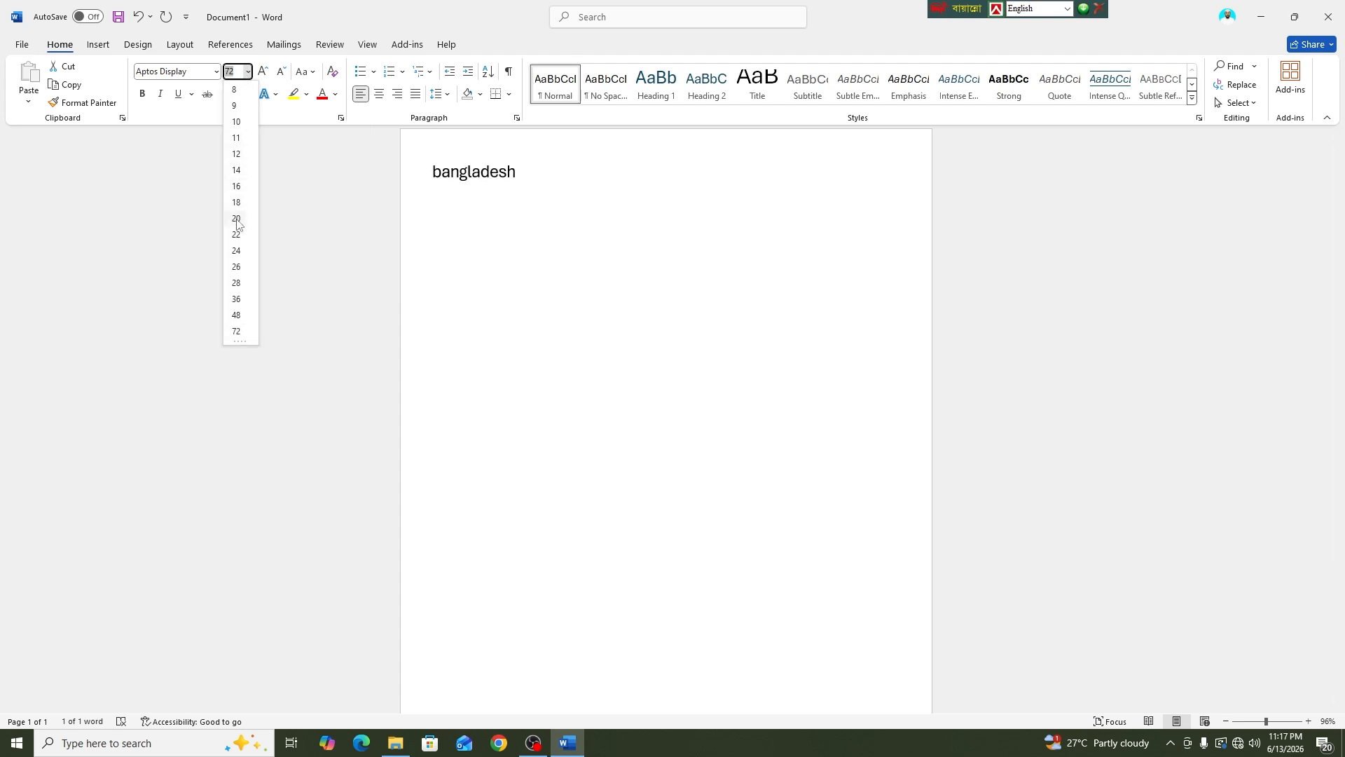
pyautogui.click(236, 283)
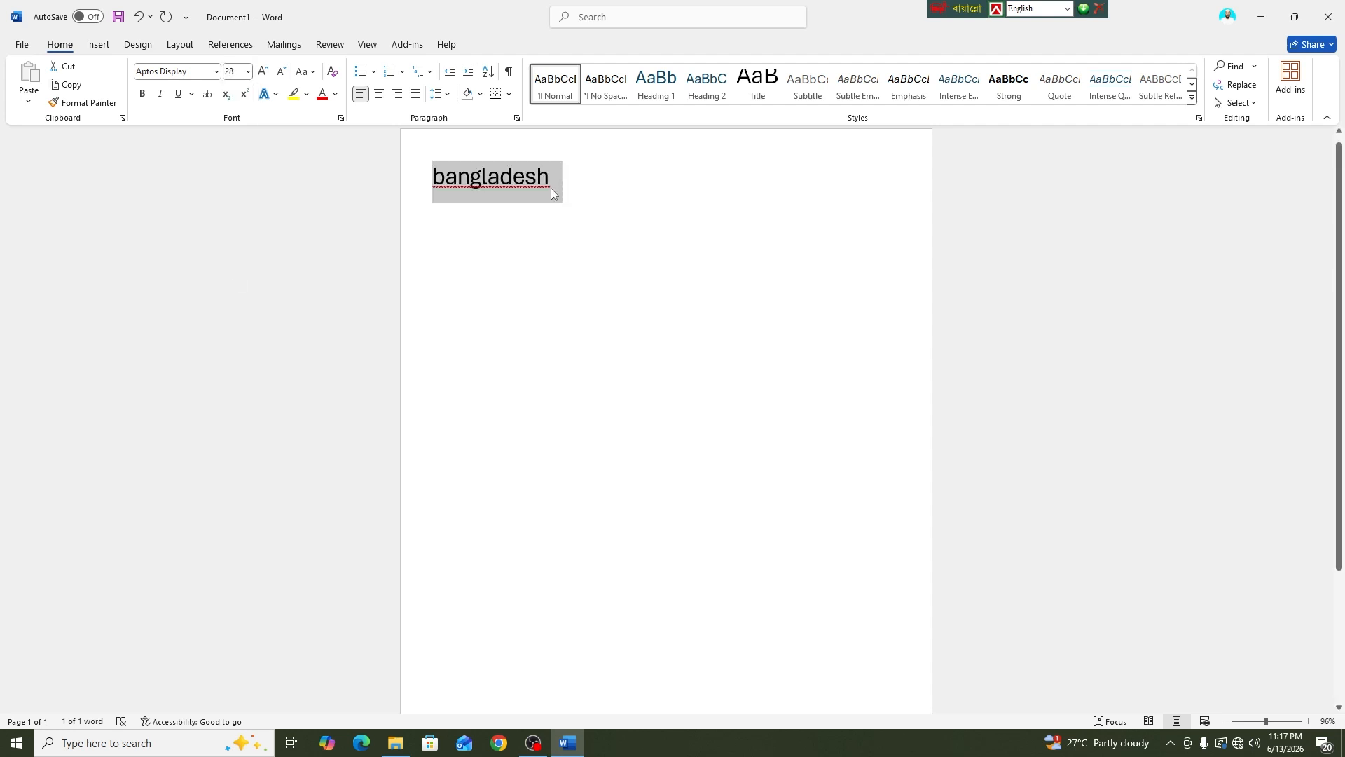
pyautogui.click(249, 72)
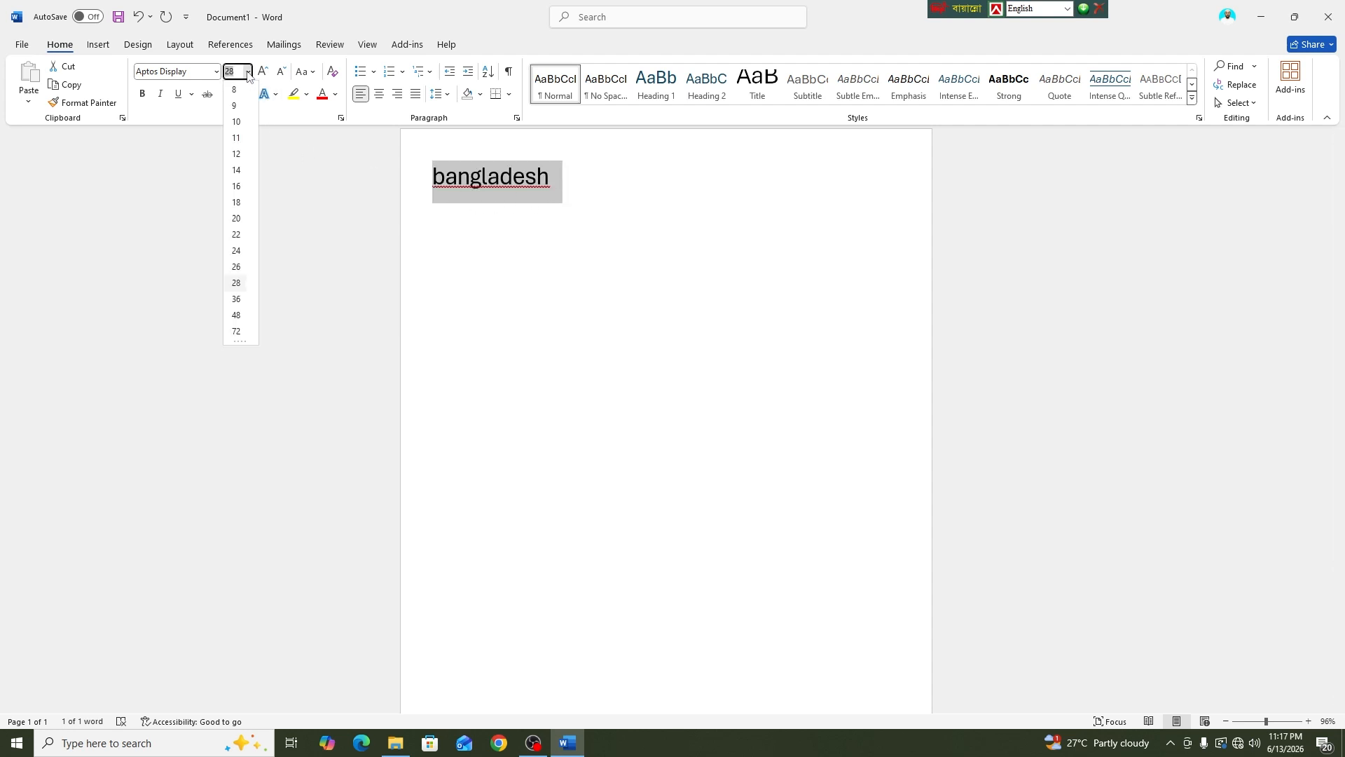
pyautogui.click(237, 331)
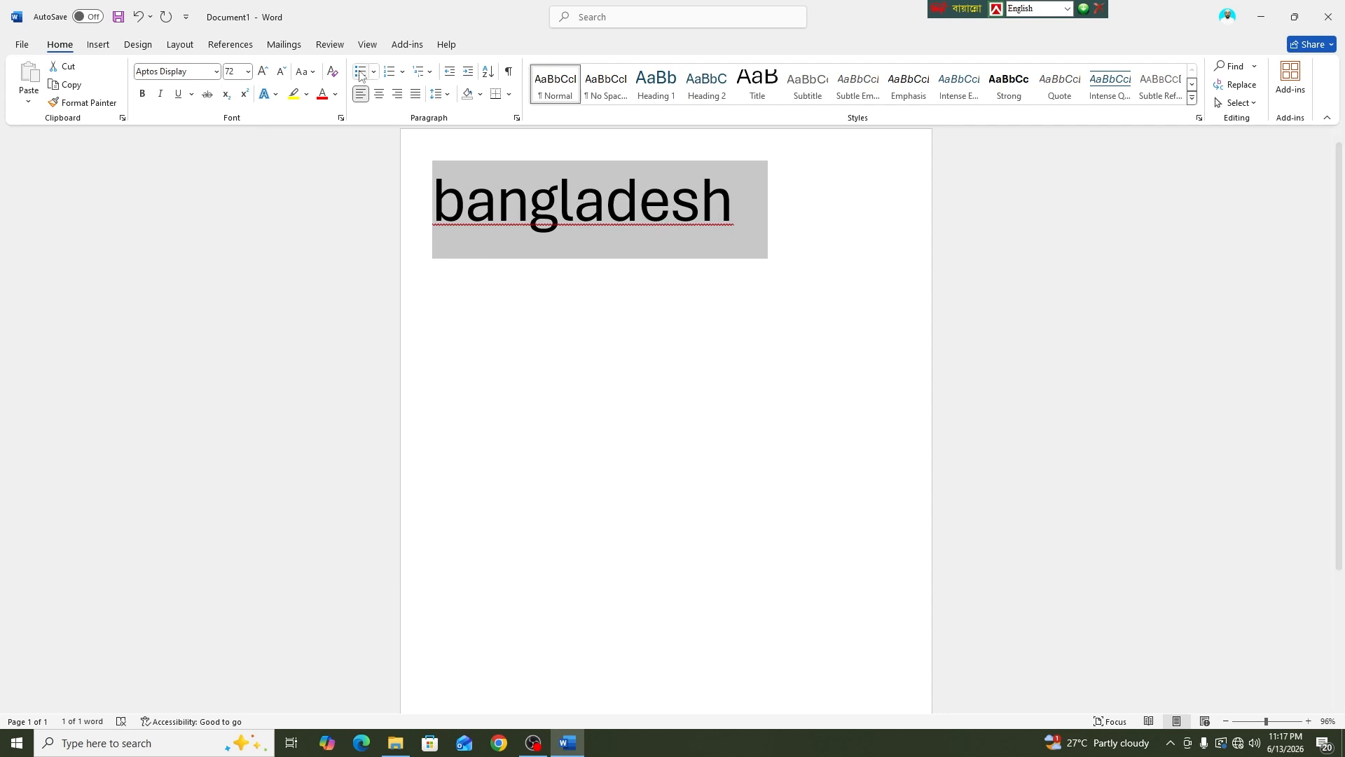
# Increase the font size of "bangladesh" in increments from 72 up to 110
pyautogui.click(262, 72)
pyautogui.click(262, 72)
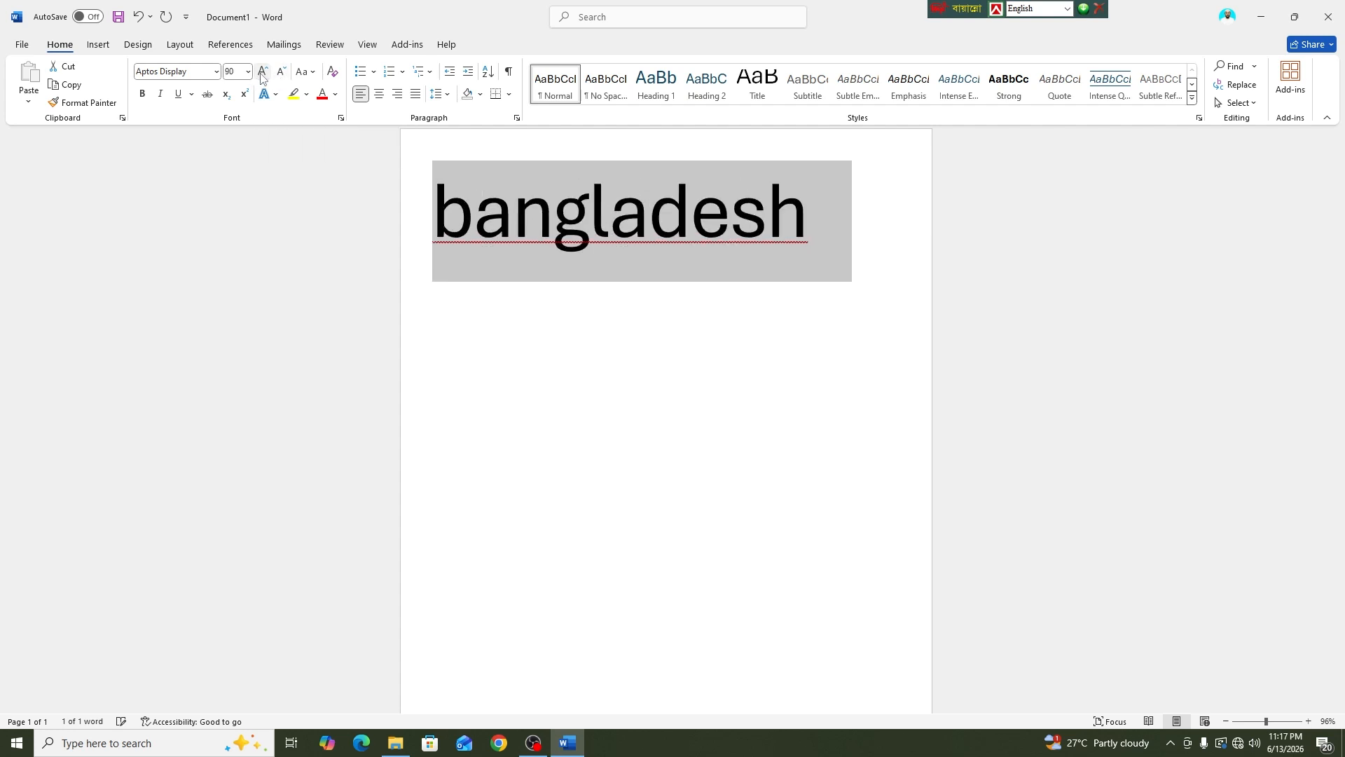
pyautogui.click(262, 72)
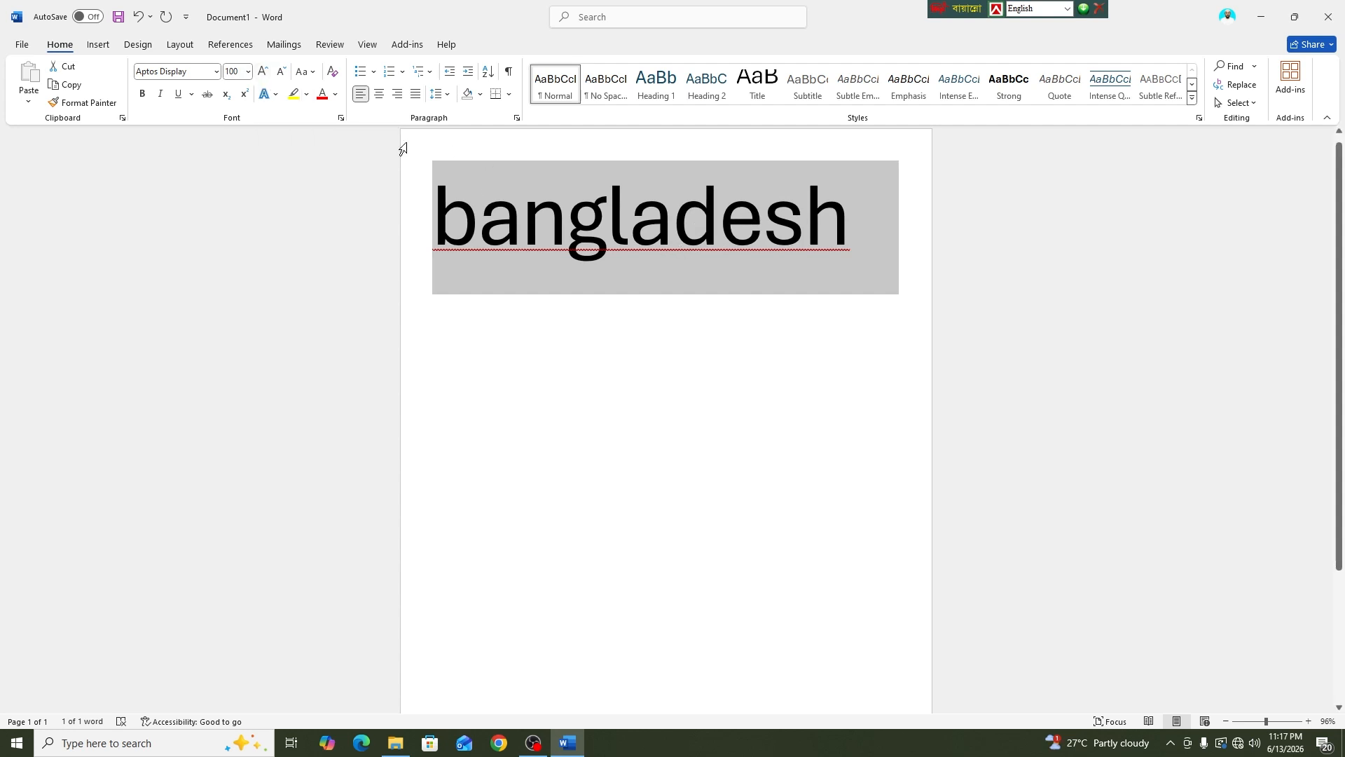
pyautogui.click(264, 72)
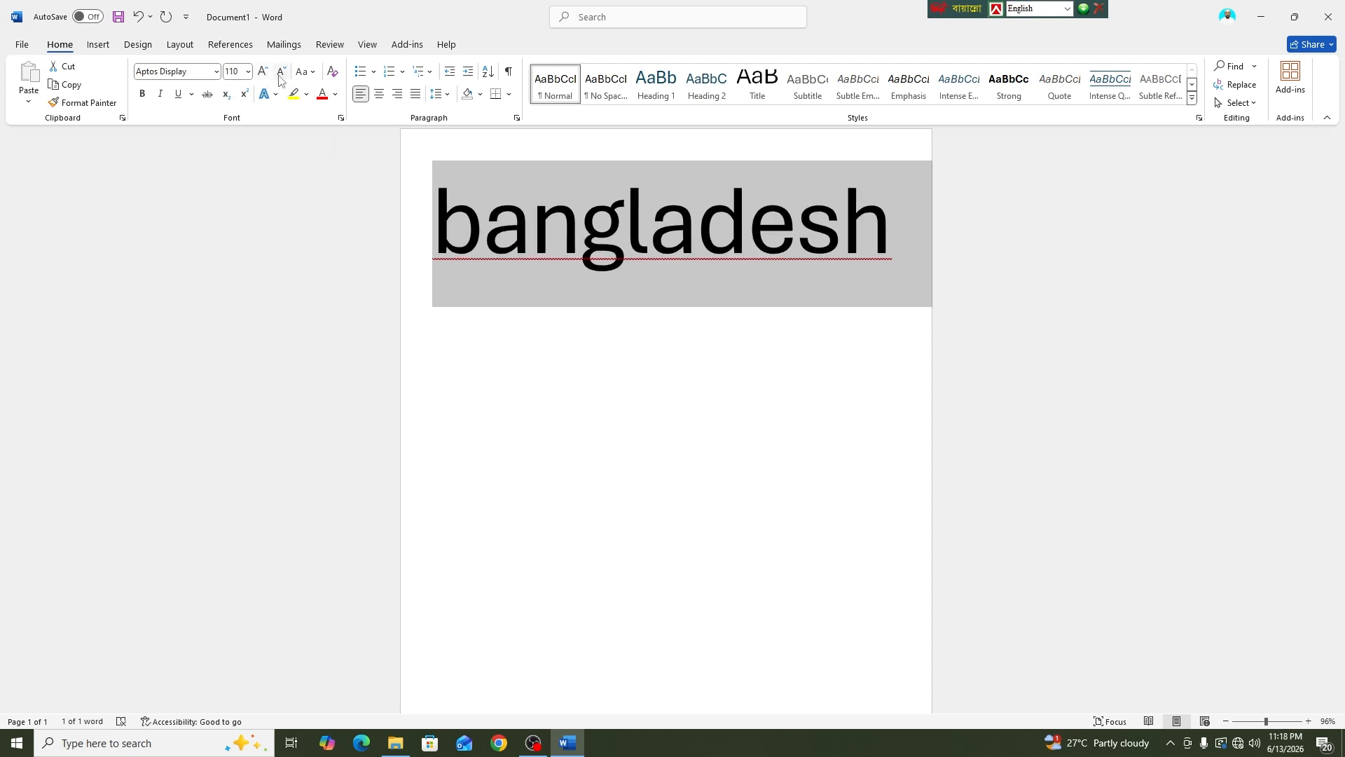
# Decrease the font size of "bangladesh" in increments, trying one increase along the way, down to 48
pyautogui.click(281, 76)
pyautogui.click(282, 76)
pyautogui.click(282, 75)
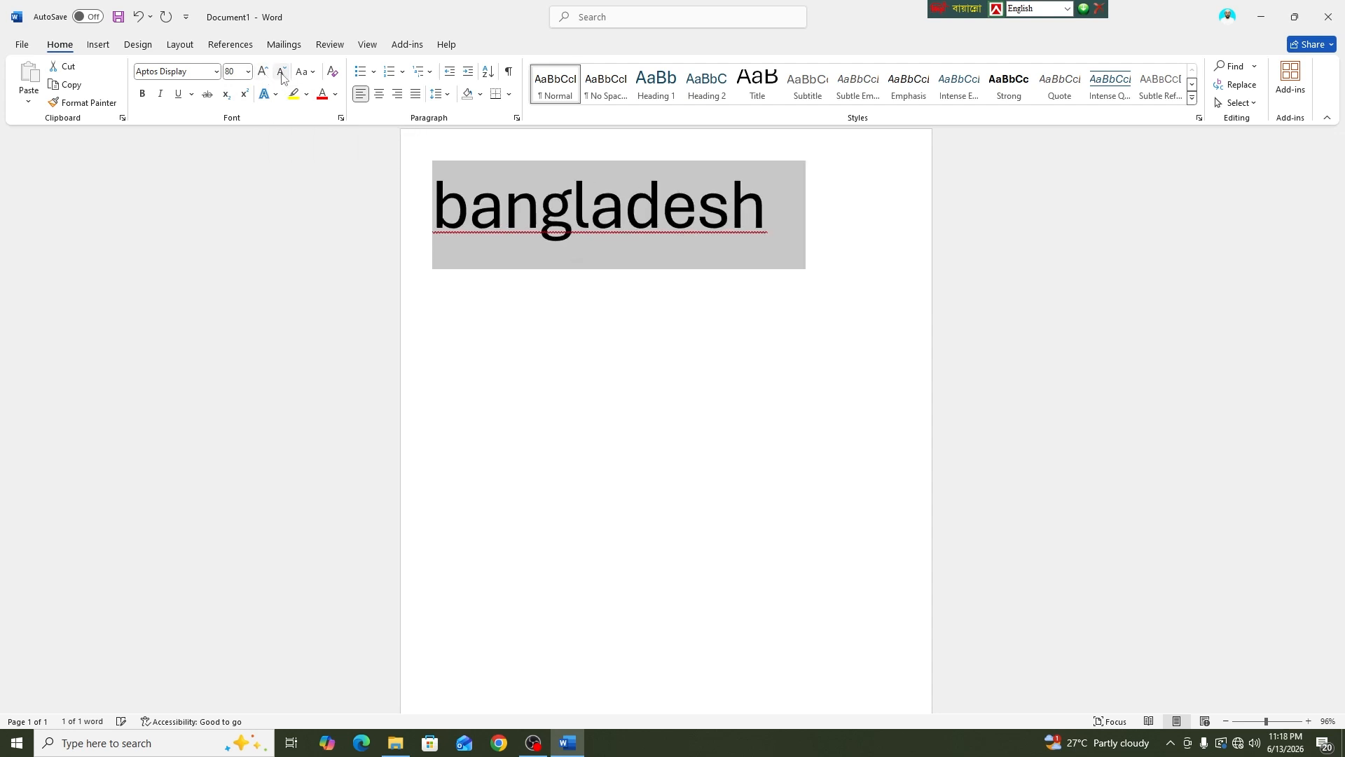
pyautogui.click(282, 76)
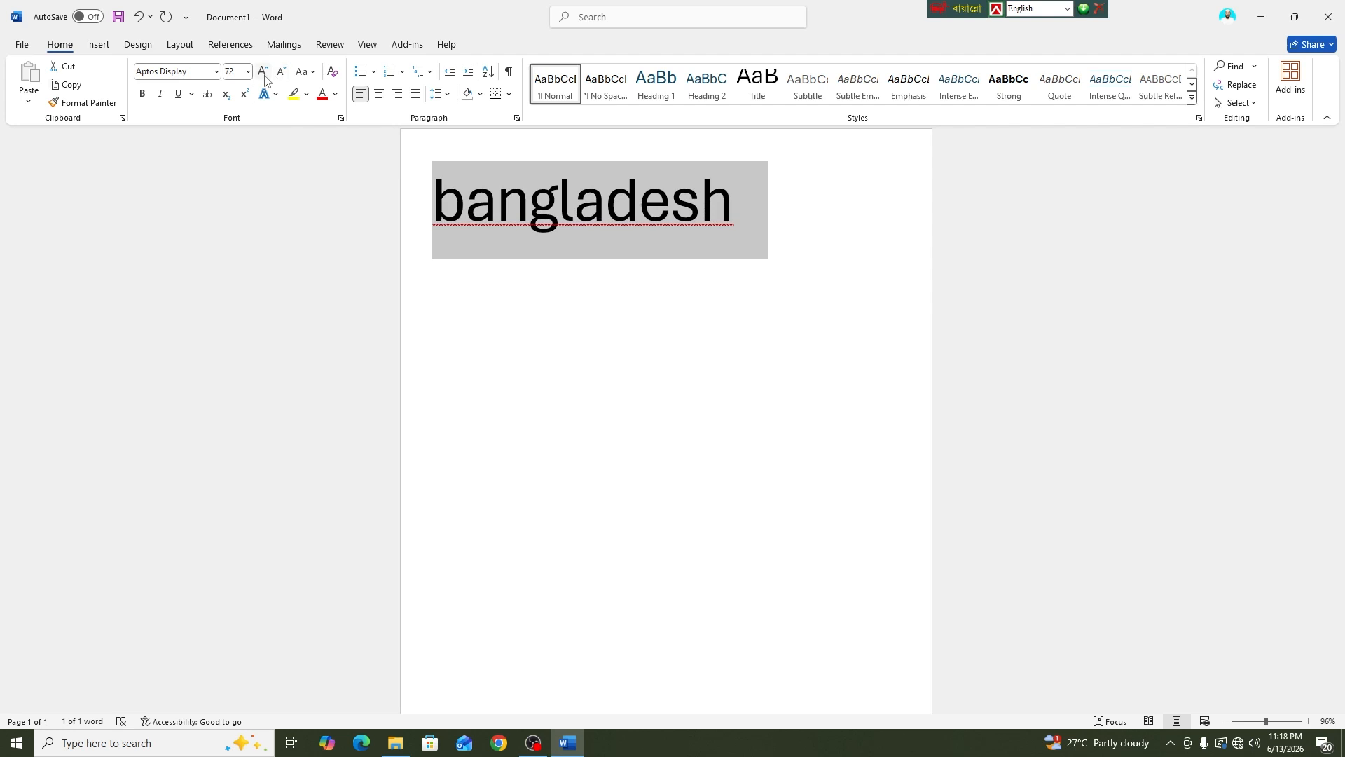
pyautogui.click(263, 73)
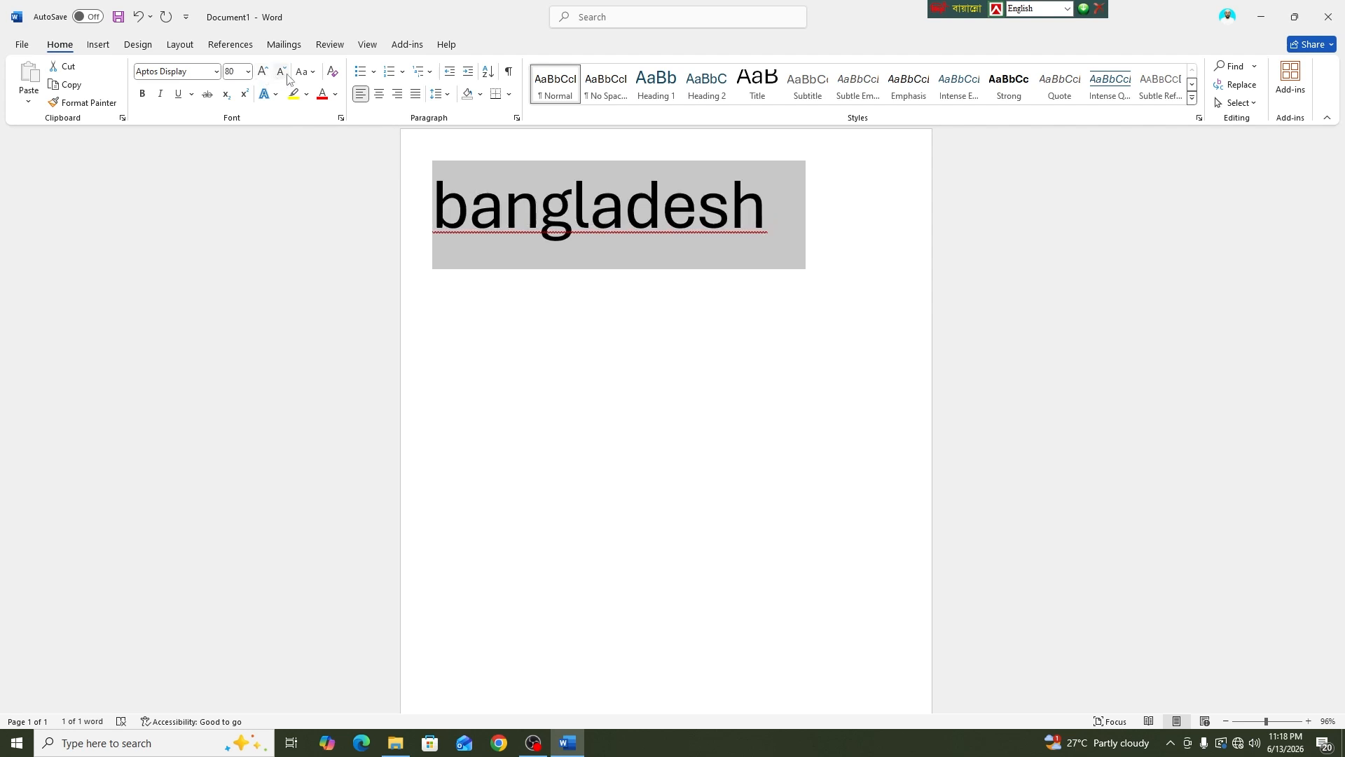
pyautogui.click(283, 76)
pyautogui.click(282, 76)
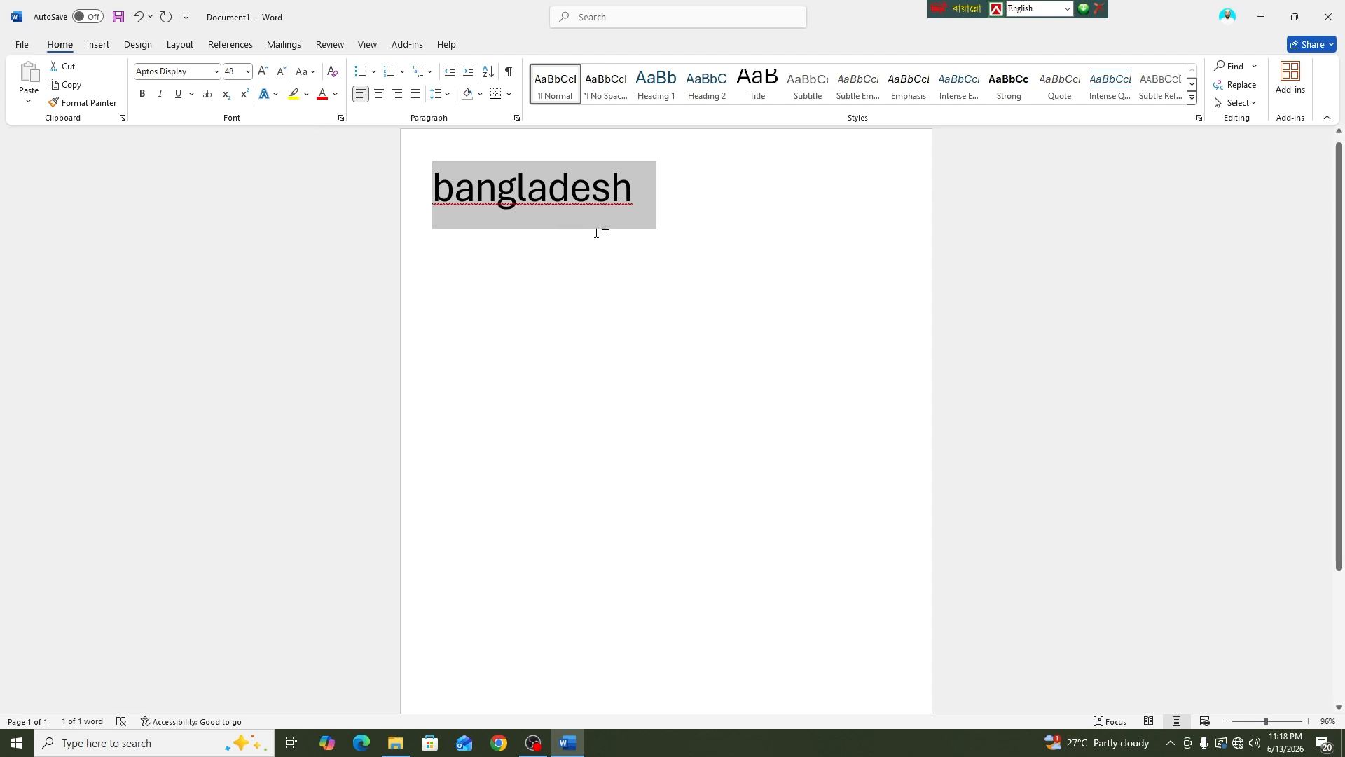
pyautogui.moveTo(646, 198); pyautogui.dragTo(425, 198)
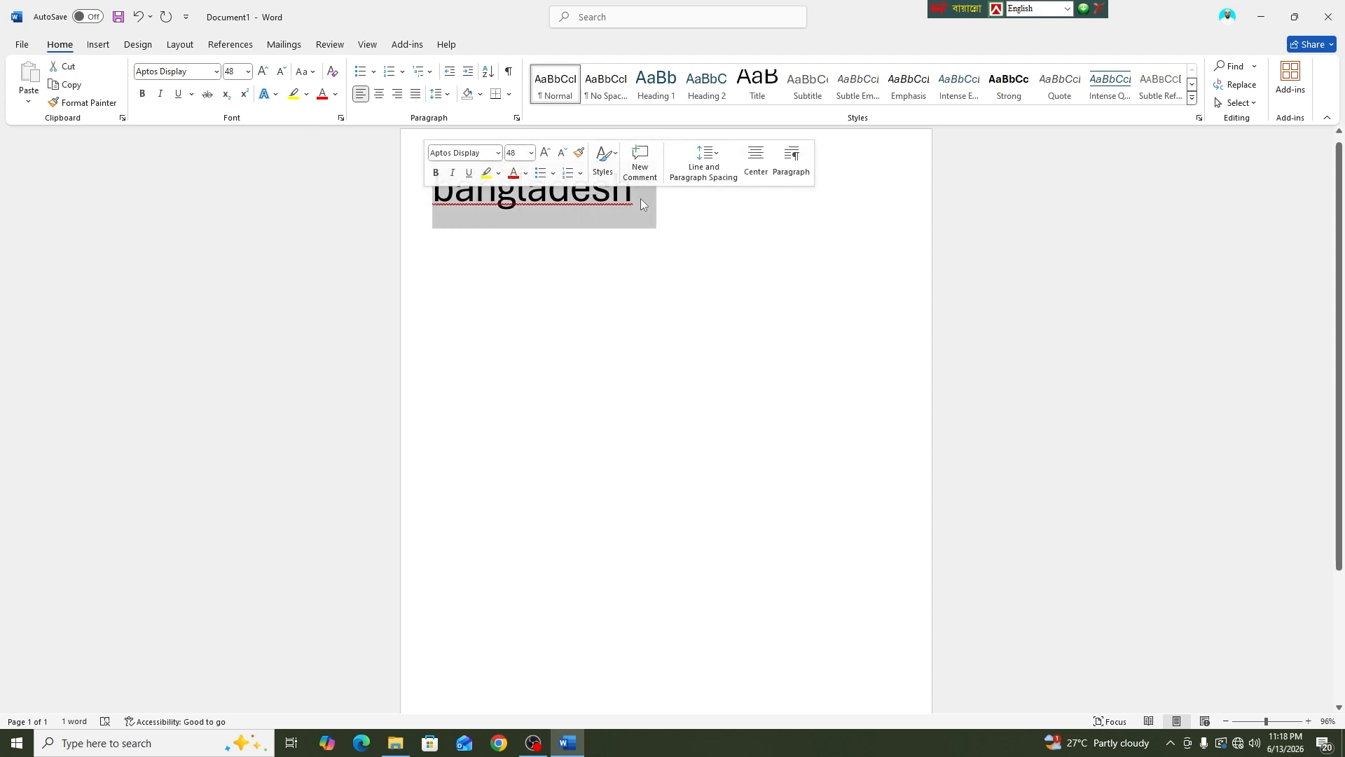
pyautogui.click(640, 199)
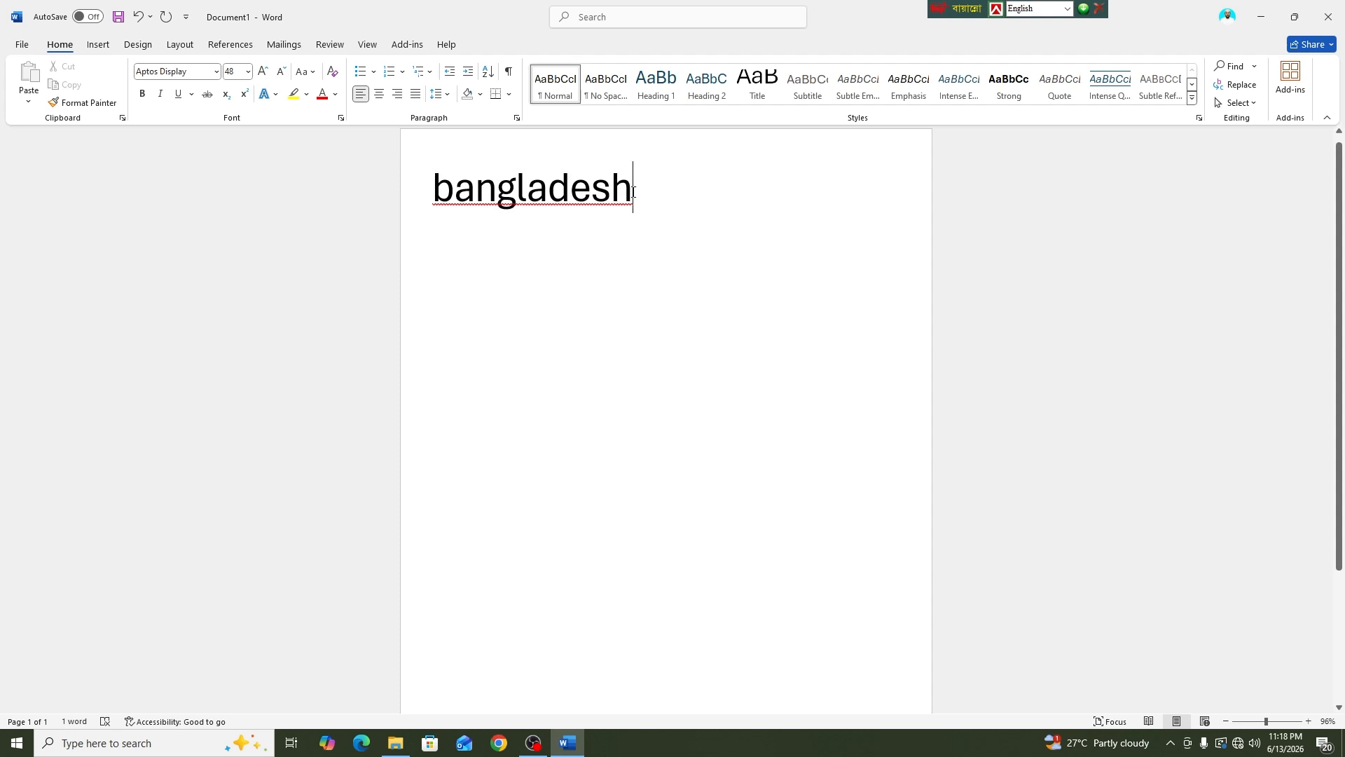
pyautogui.moveTo(634, 191); pyautogui.dragTo(490, 204)
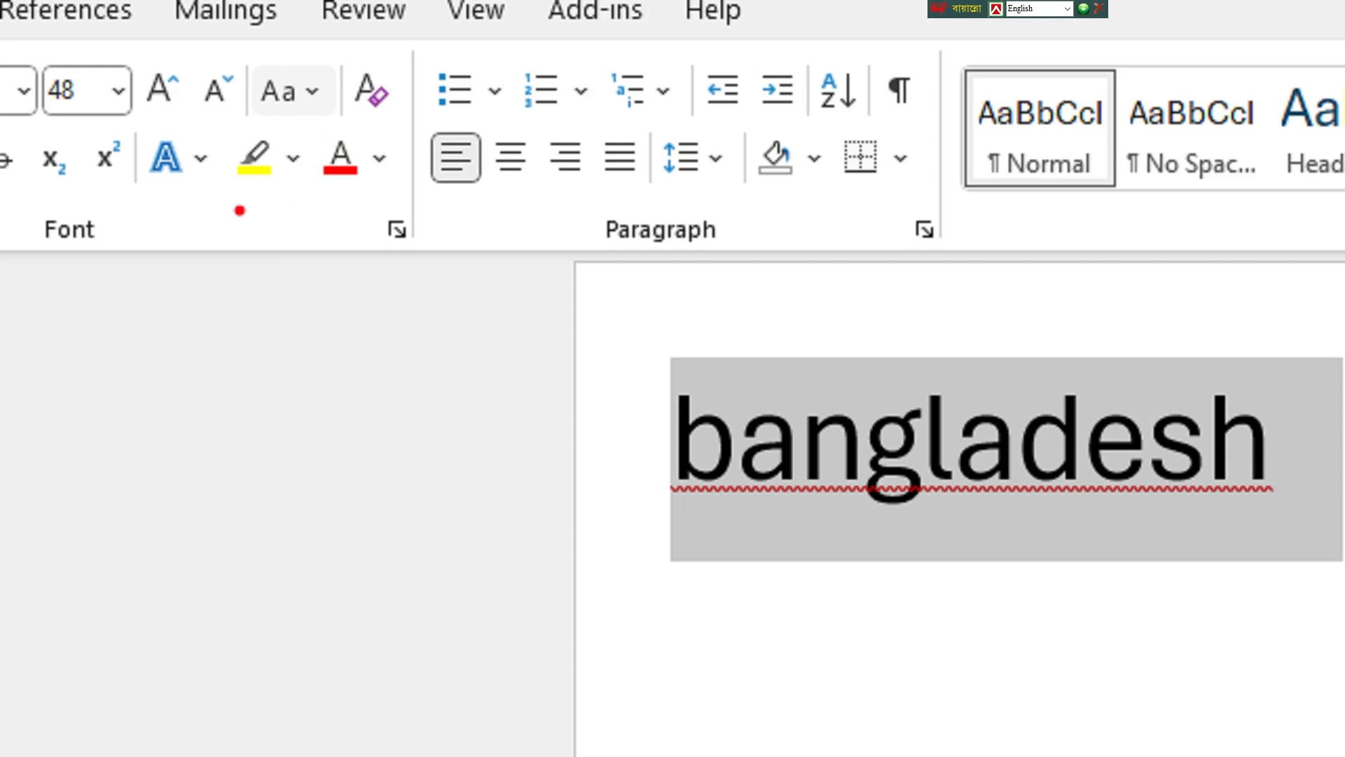
pyautogui.moveTo(278, 106)
pyautogui.mouseDown()
pyautogui.moveTo(232, 138)
pyautogui.moveTo(282, 121)
pyautogui.moveTo(277, 139)
pyautogui.mouseUp()
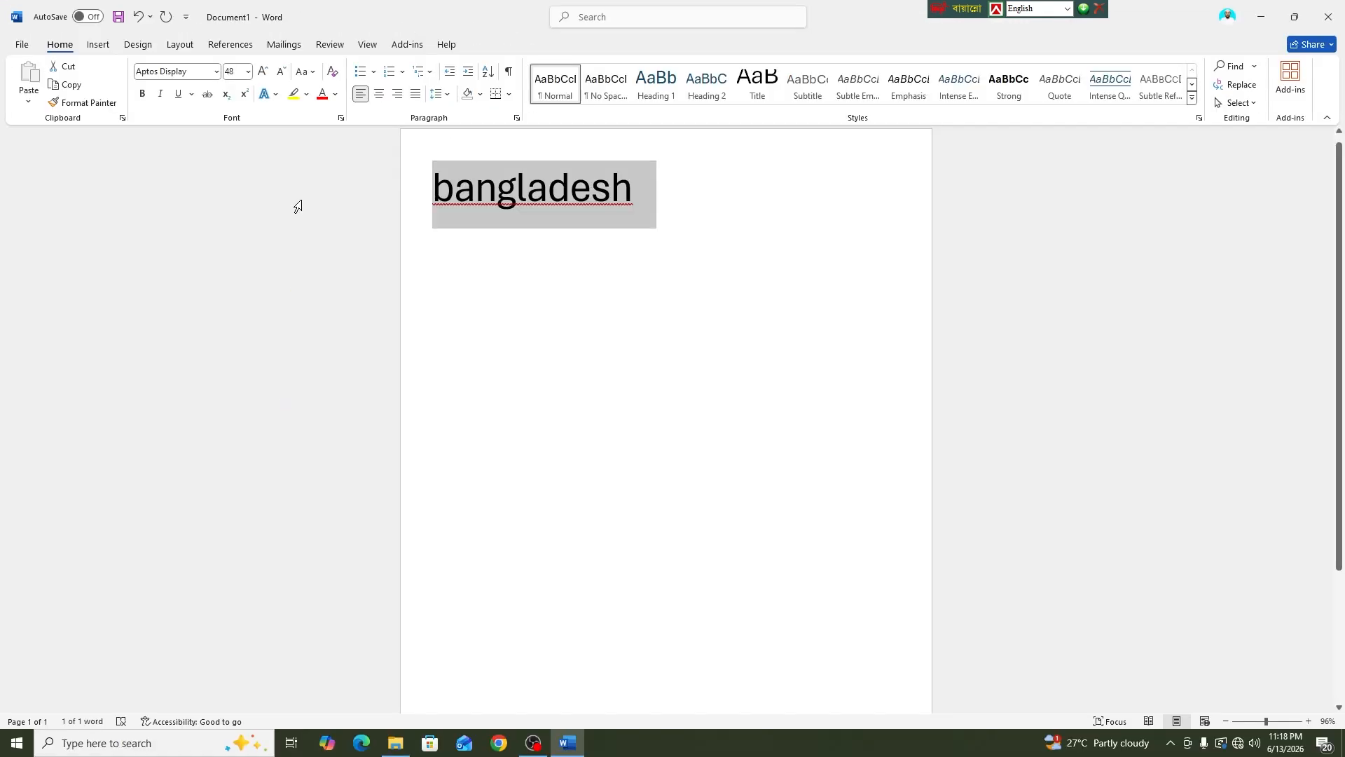
pyautogui.click(633, 194)
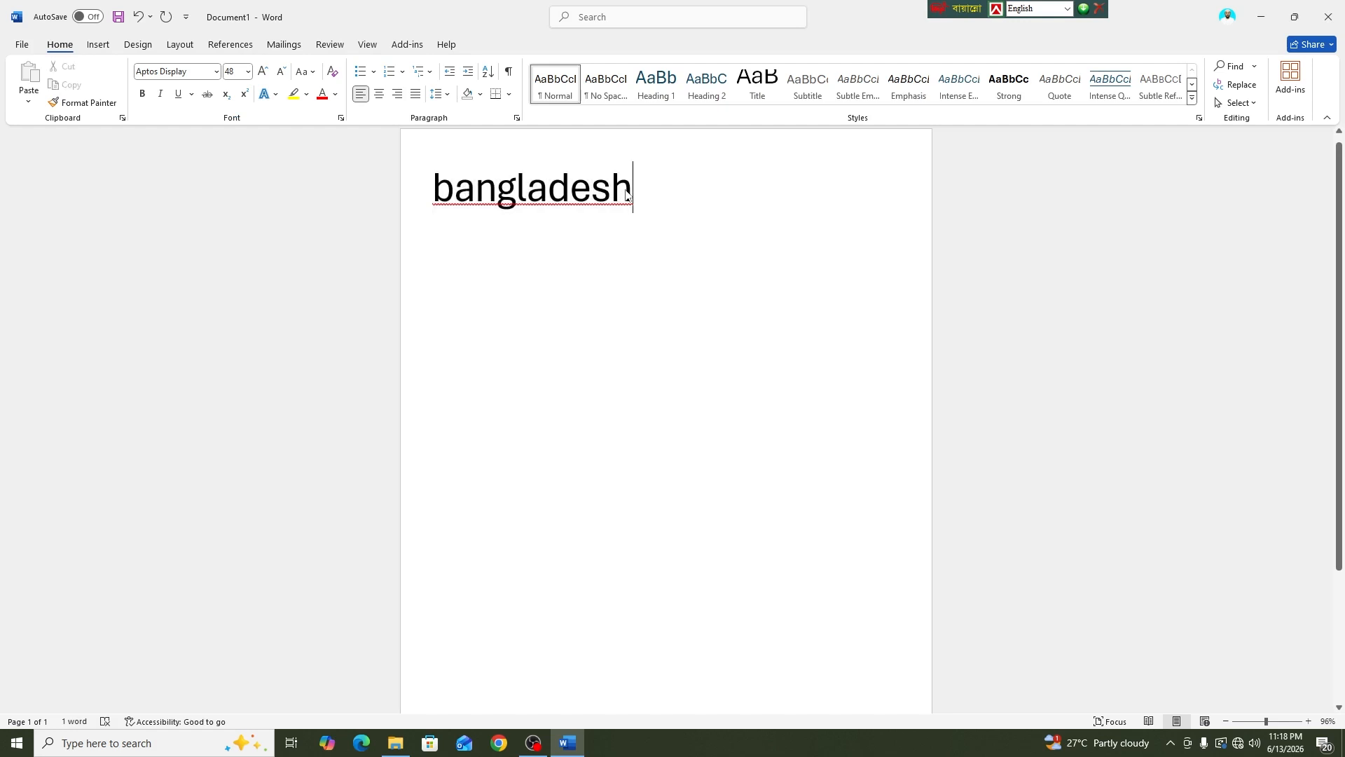
# Select the word "bangladesh" and change its case to UPPERCASE
pyautogui.moveTo(633, 194); pyautogui.dragTo(491, 205)
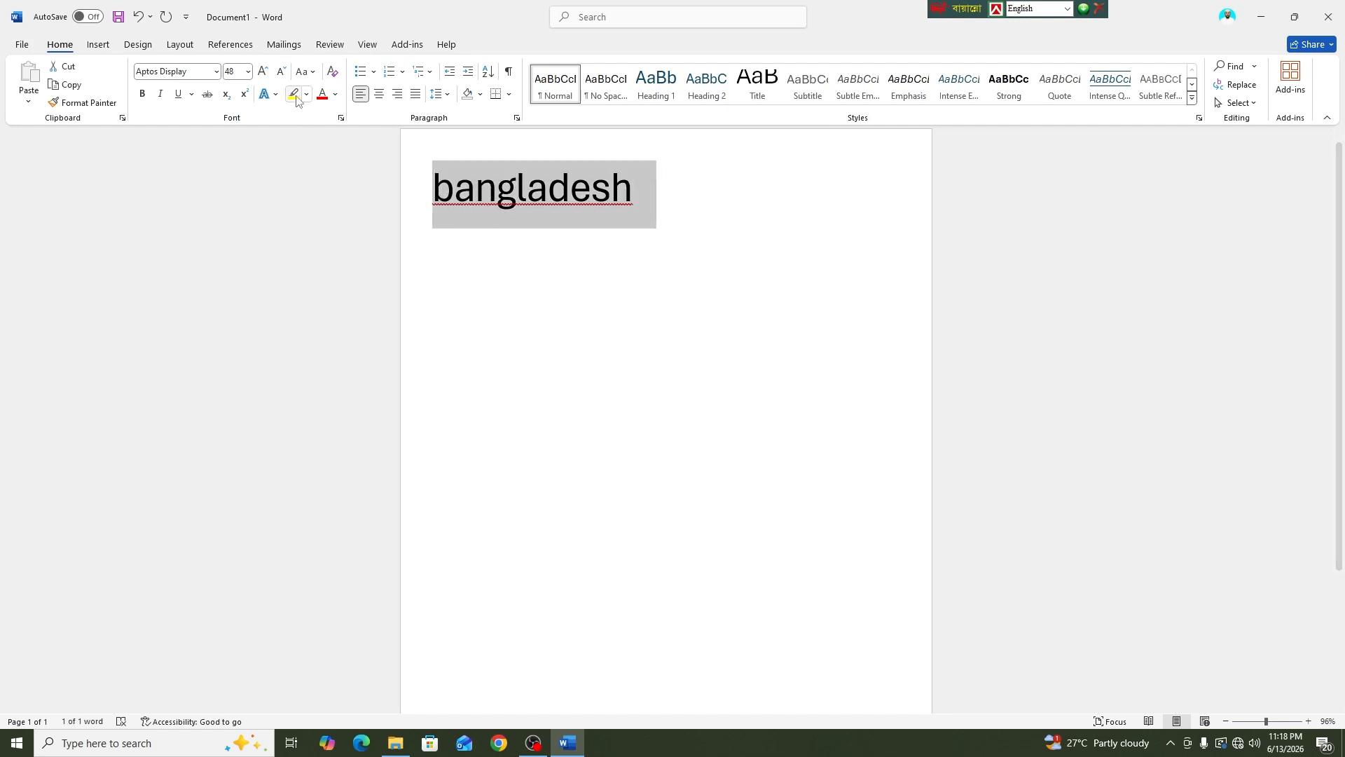
pyautogui.click(311, 72)
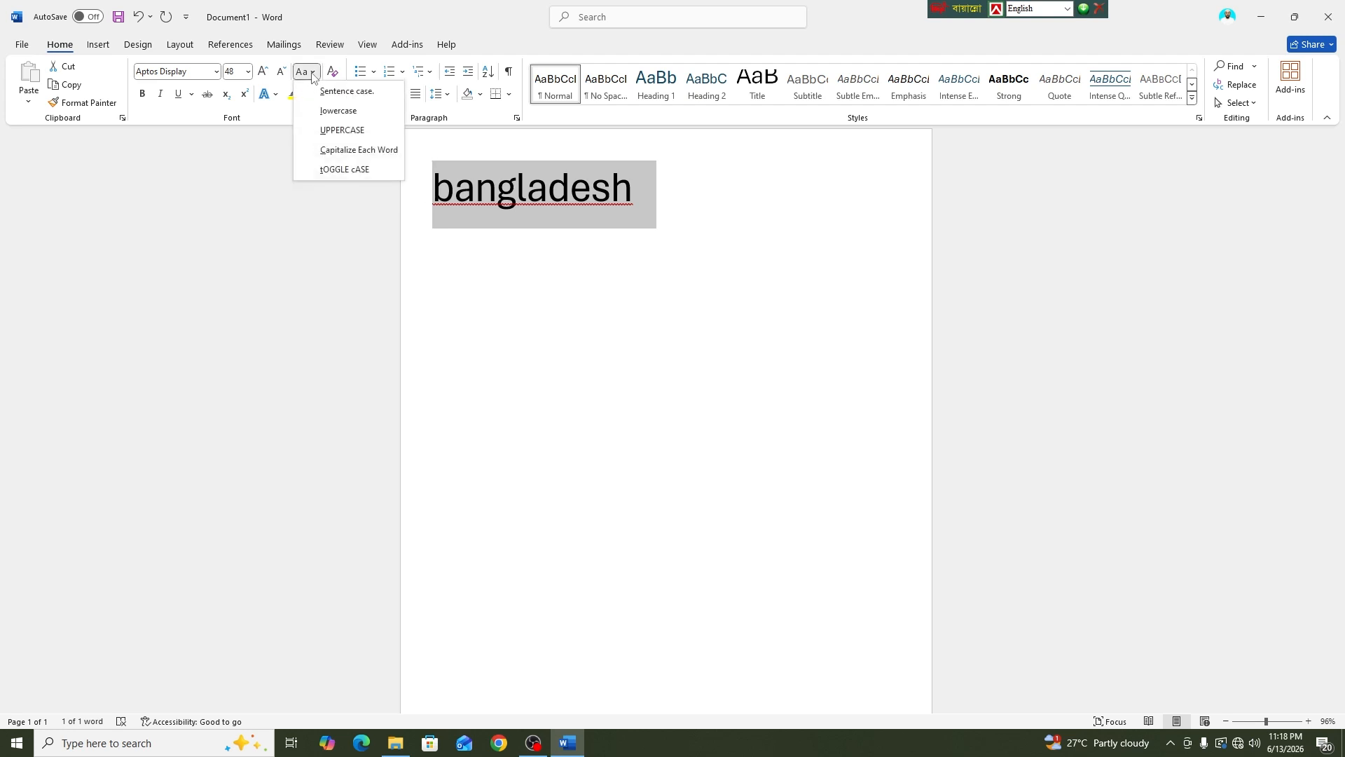
pyautogui.click(340, 132)
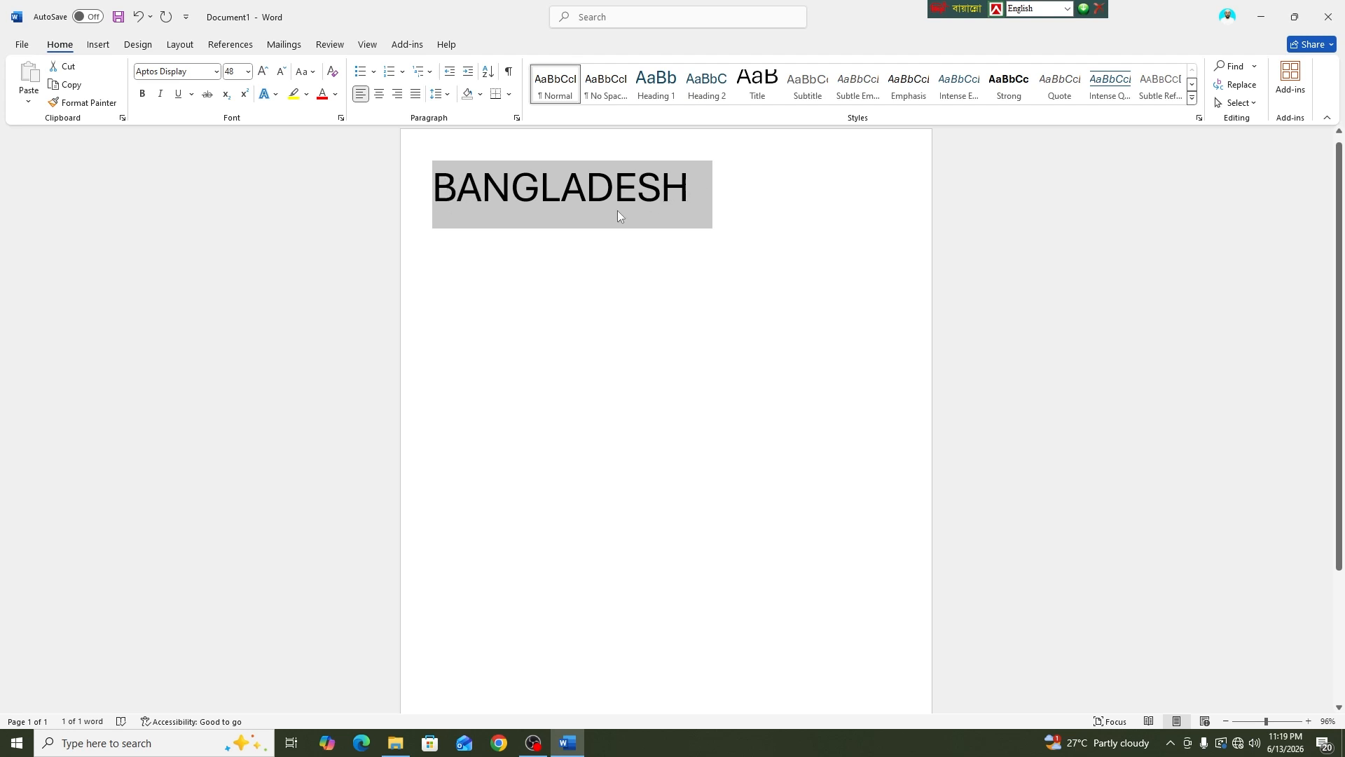
# Change the case of the selected word to Sentence case and deselect it
pyautogui.click(312, 72)
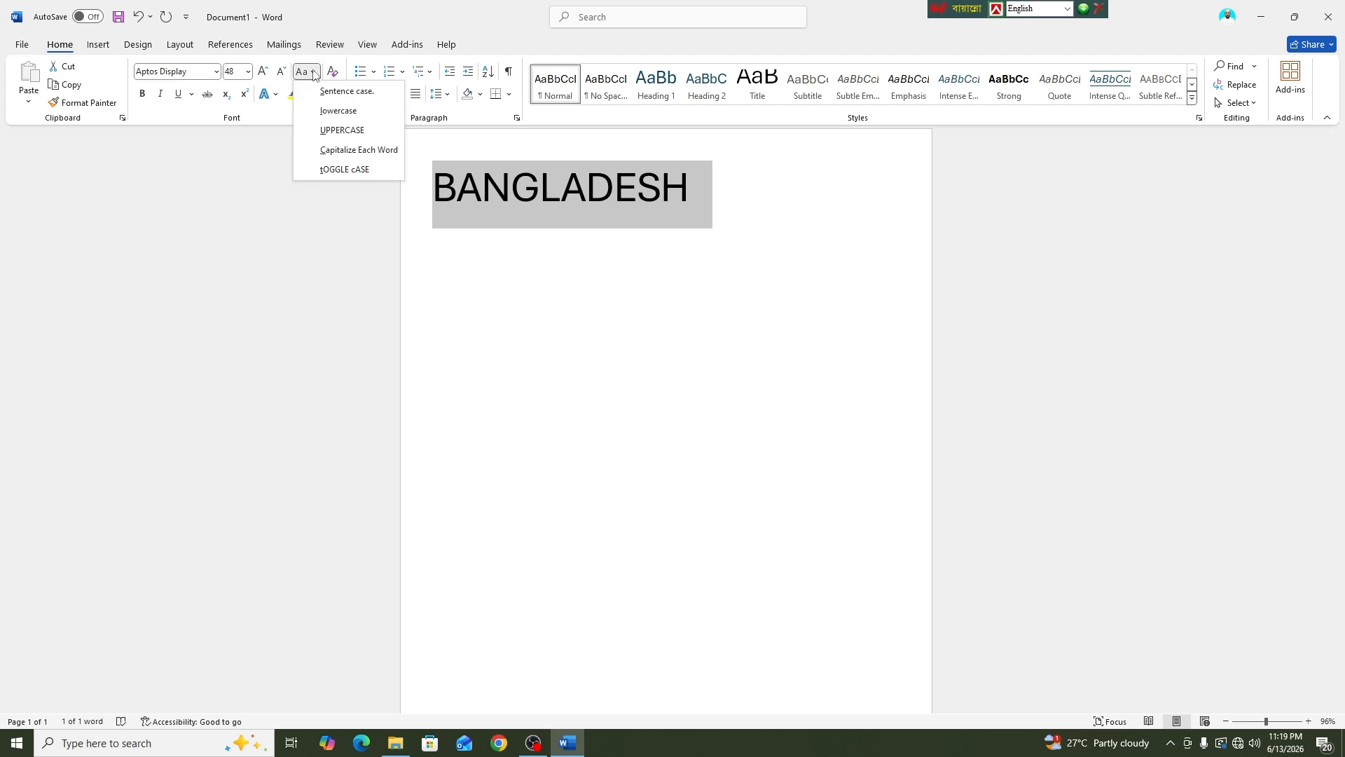
pyautogui.click(336, 98)
pyautogui.click(465, 225)
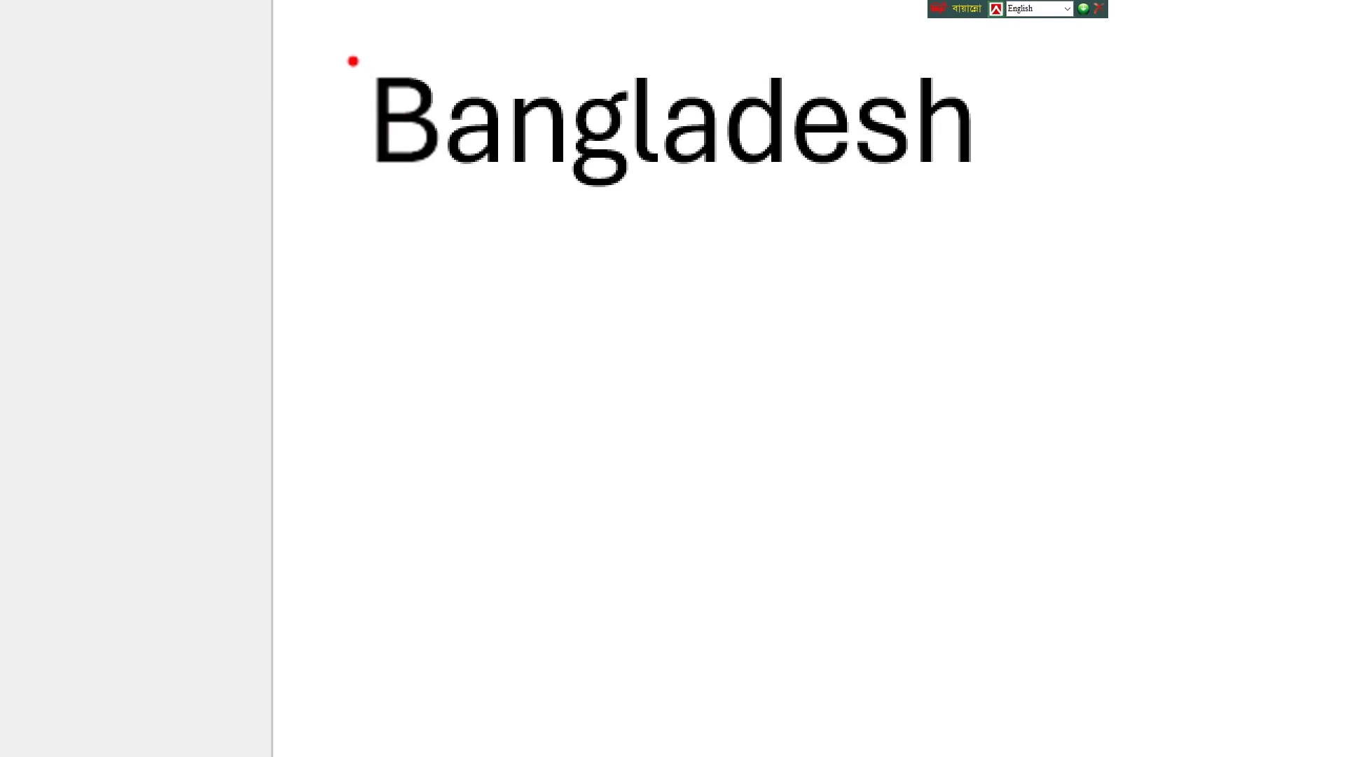
pyautogui.moveTo(352, 56)
pyautogui.mouseDown()
pyautogui.moveTo(430, 138)
pyautogui.moveTo(456, 138)
pyautogui.moveTo(436, 138)
pyautogui.mouseUp()
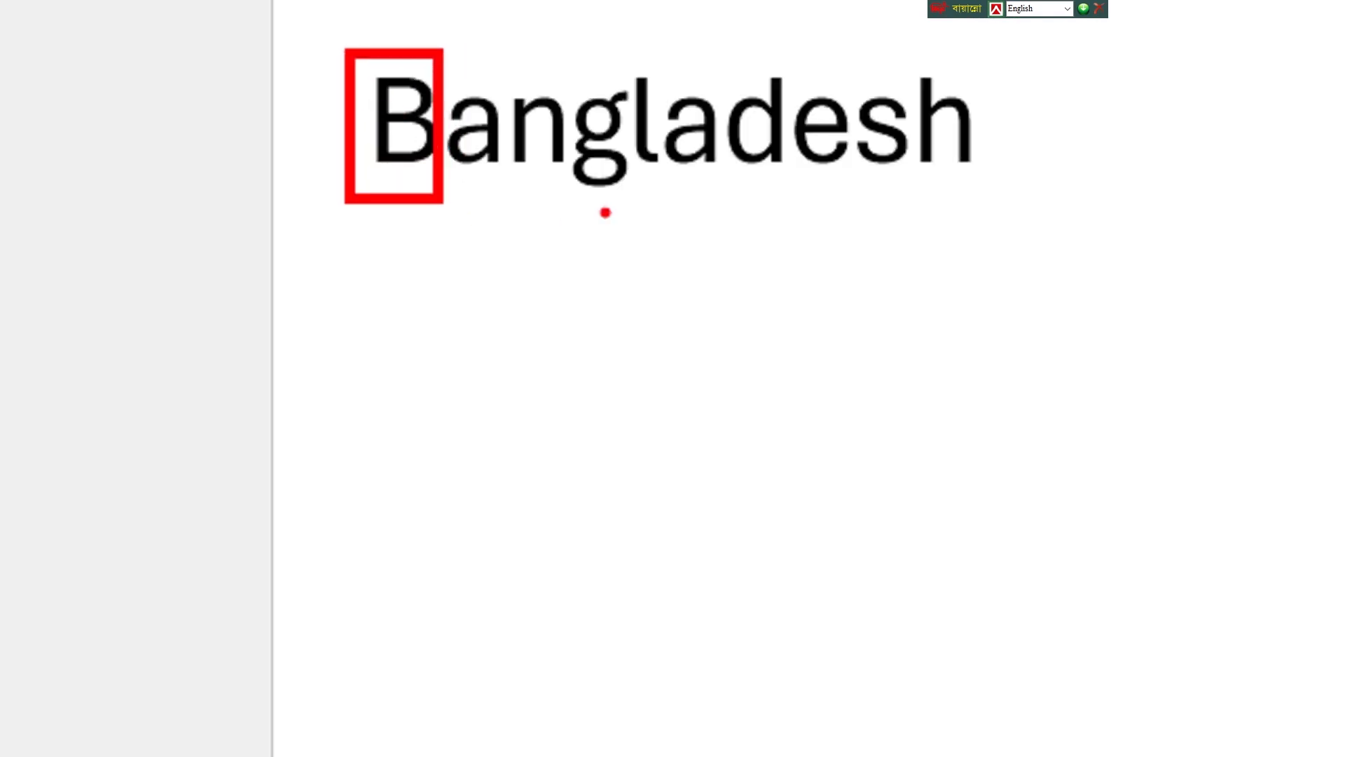
pyautogui.moveTo(484, 185); pyautogui.dragTo(1015, 183)
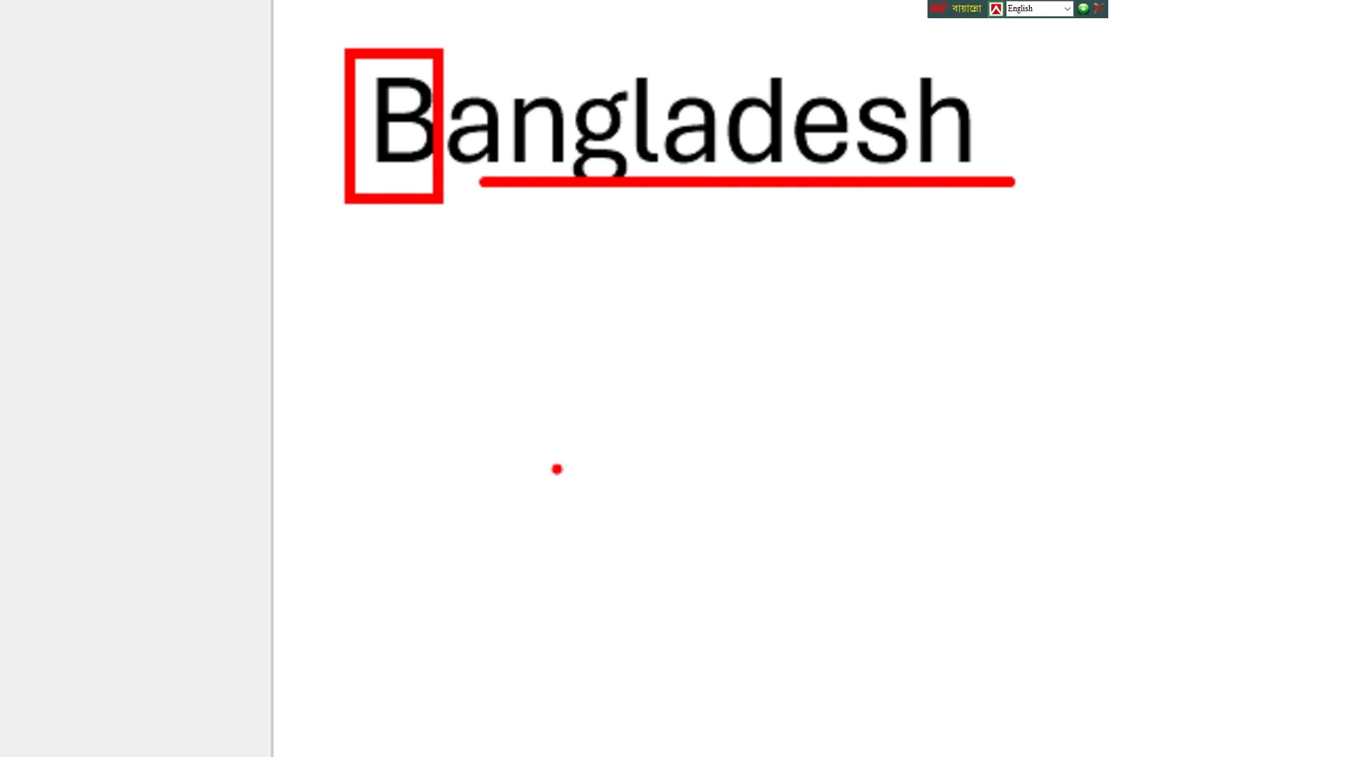
pyautogui.press('Escape')
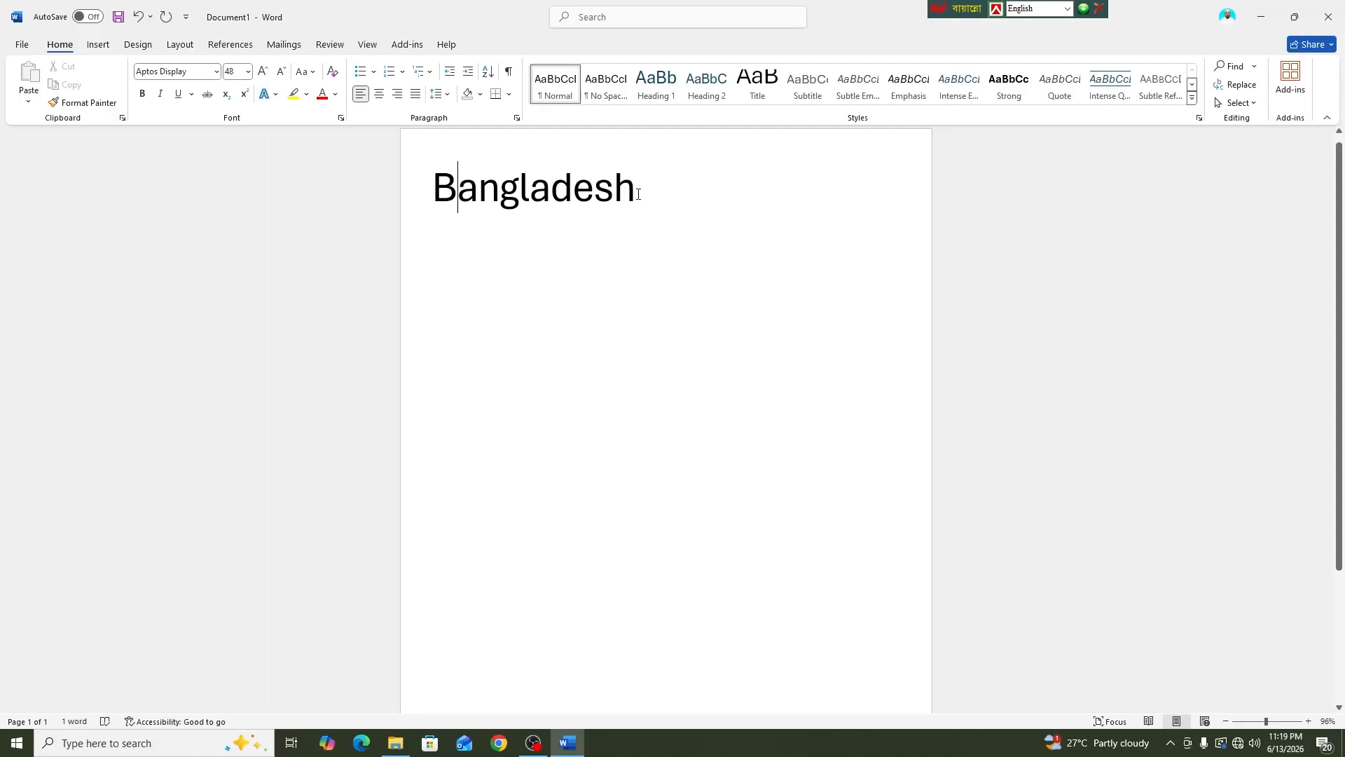
# Continue the line after "Bangladesh" with the text "is a beautiful cuntry"
pyautogui.moveTo(637, 194); pyautogui.dragTo(436, 202)
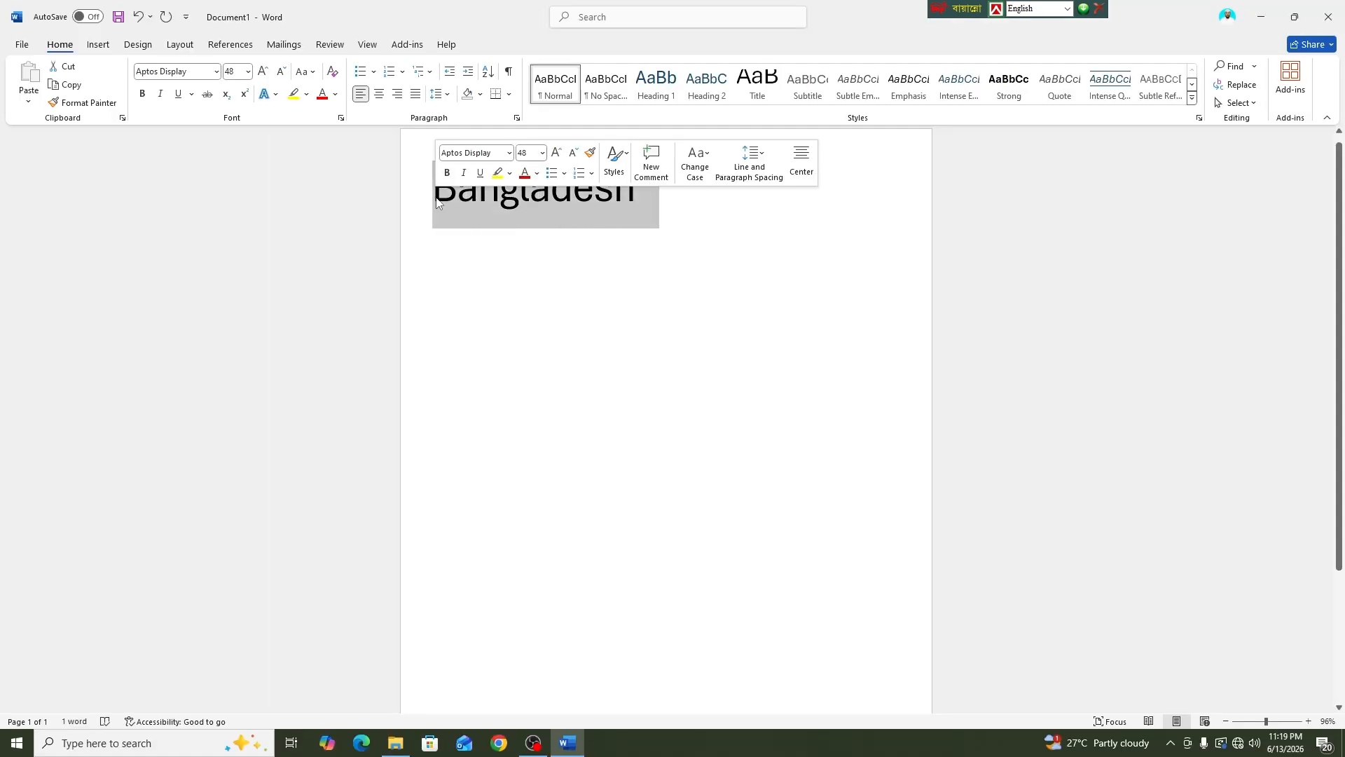
pyautogui.press('Right')
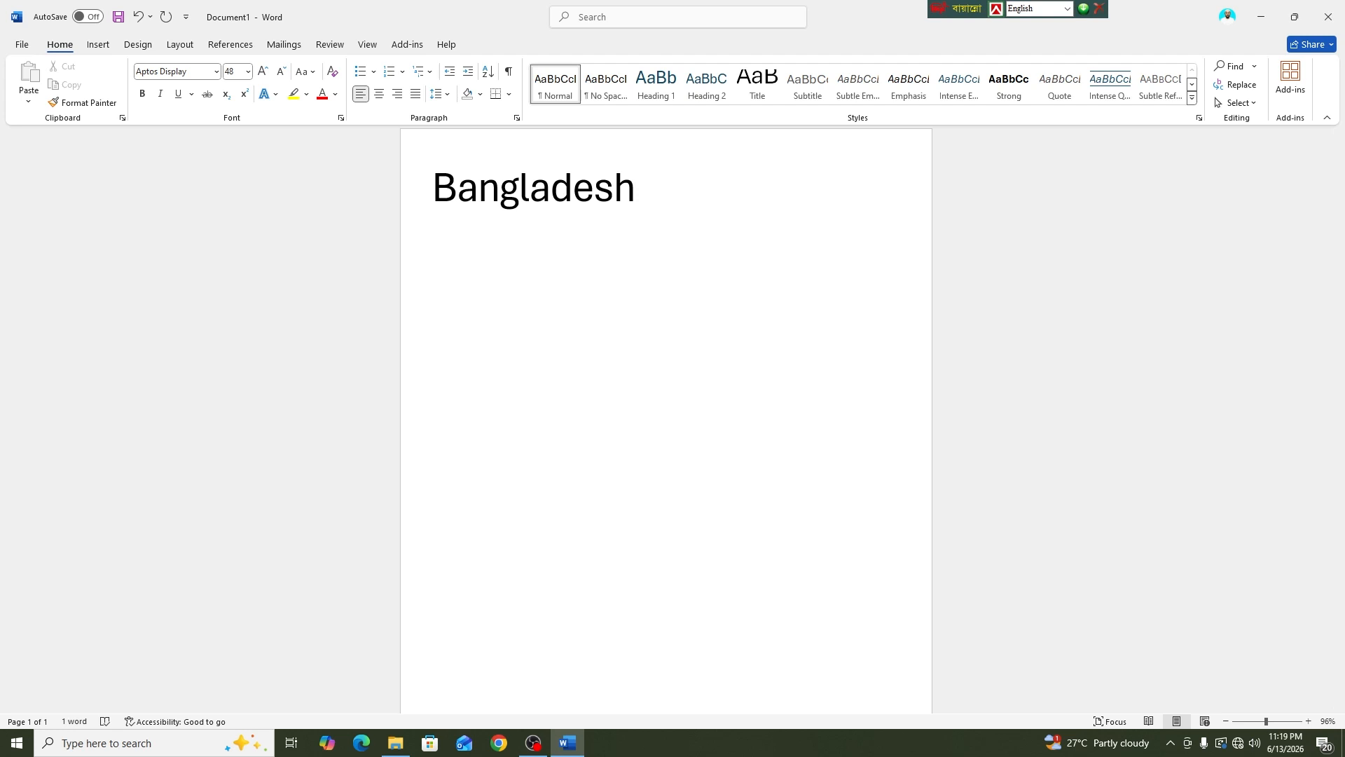
pyautogui.write('is a beautiful cuntry')
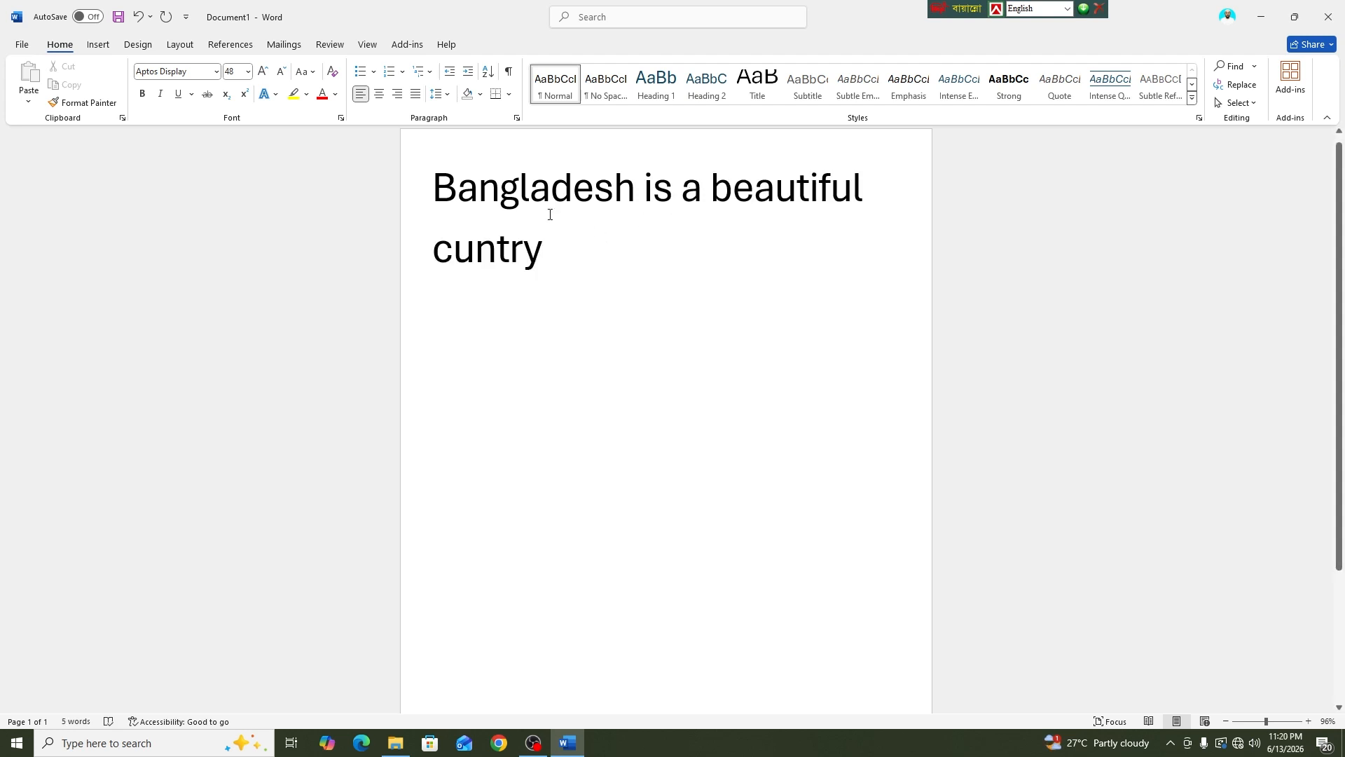
# Select the whole sentence and change its case to Capitalize Each Word
pyautogui.moveTo(432, 180); pyautogui.dragTo(543, 263)
pyautogui.click(312, 73)
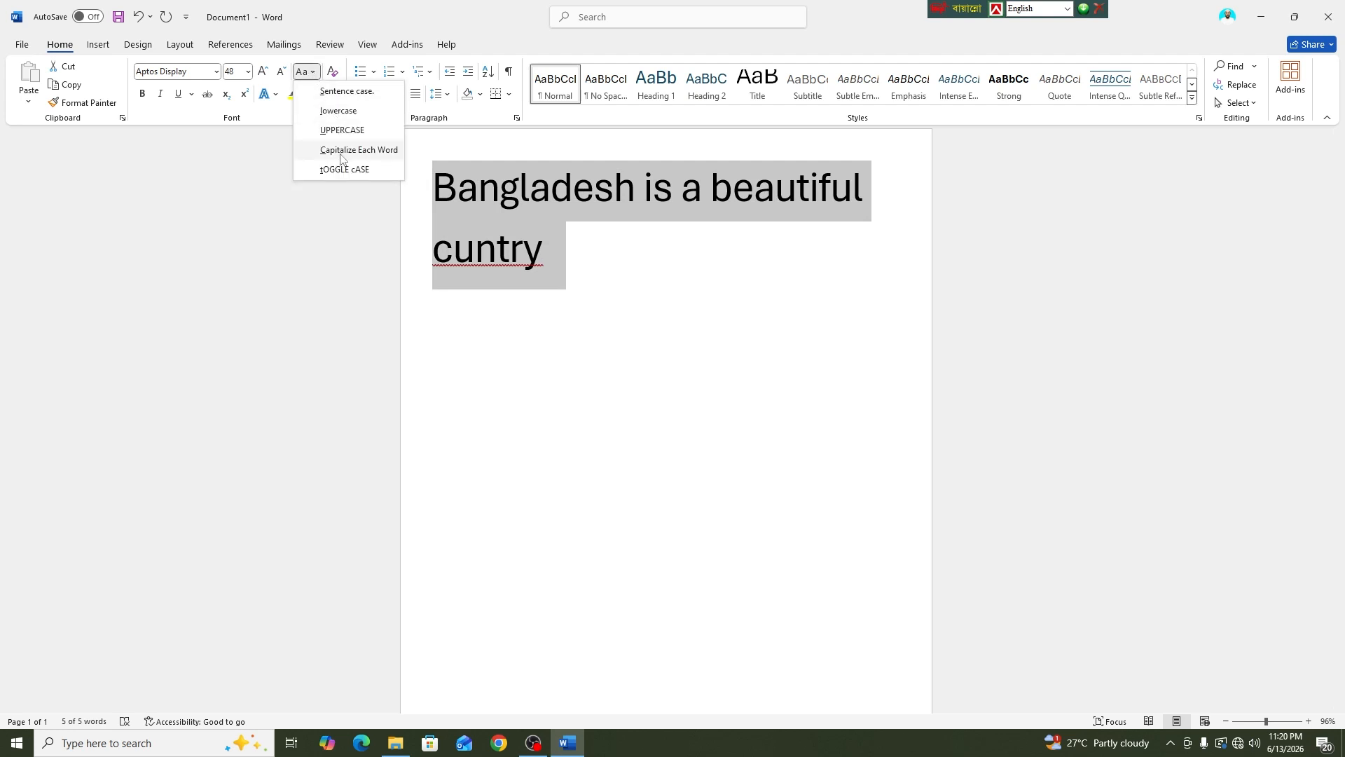
pyautogui.click(336, 151)
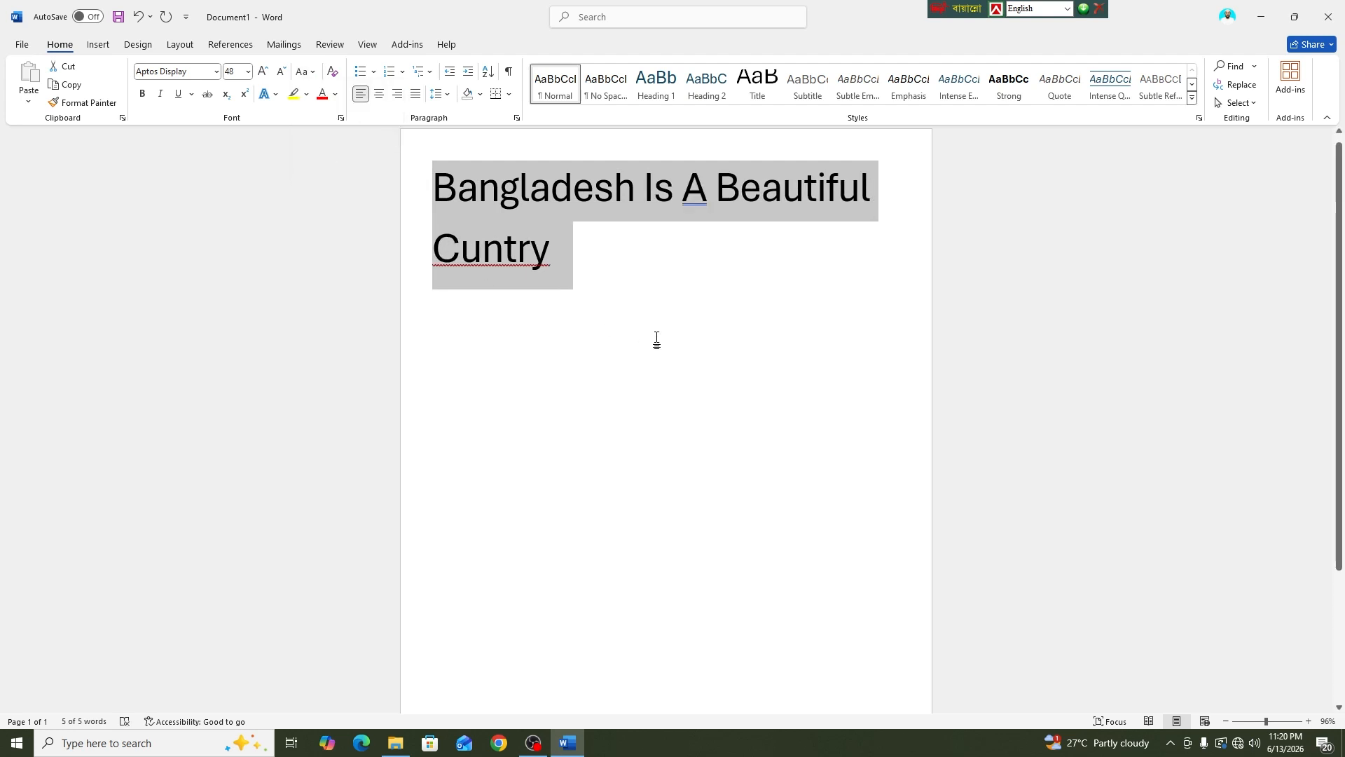
pyautogui.click(562, 268)
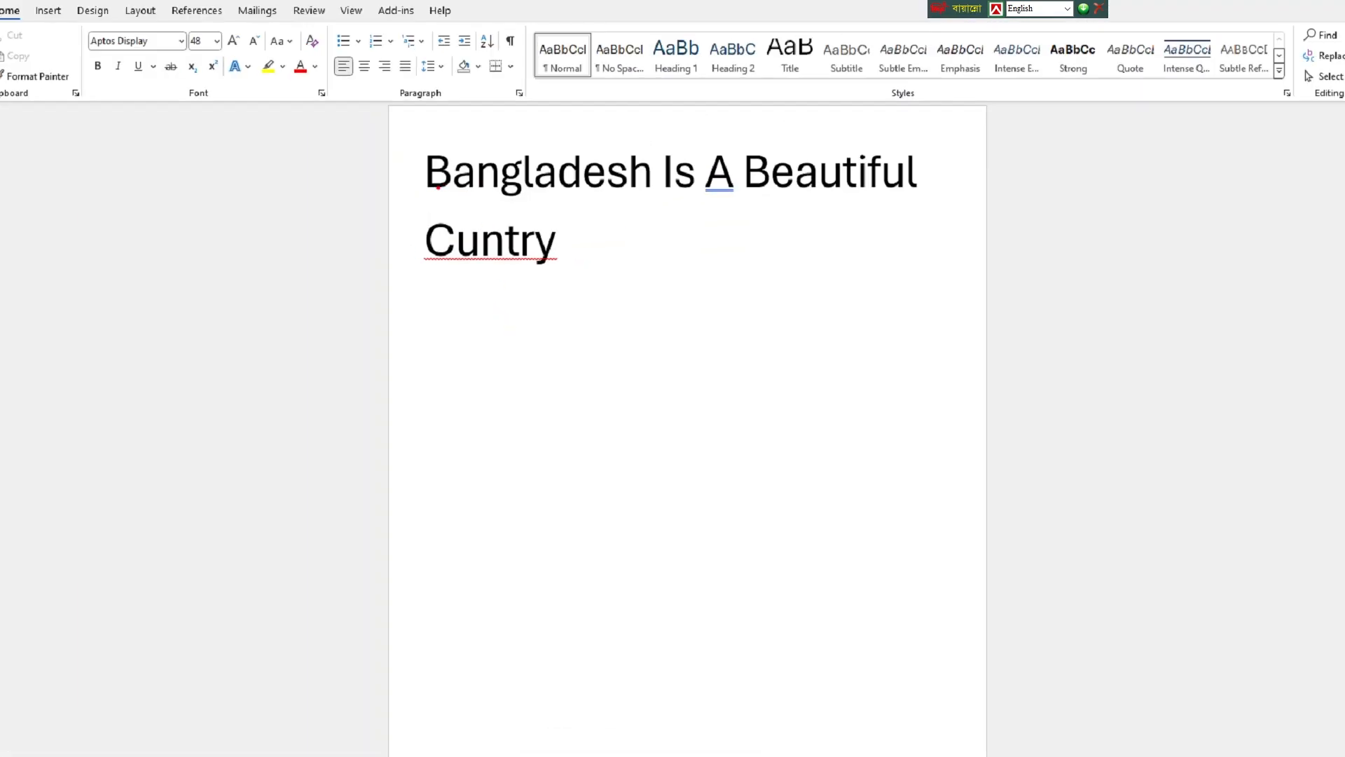
pyautogui.moveTo(432, 181); pyautogui.dragTo(412, 206)
pyautogui.moveTo(670, 189)
pyautogui.mouseDown()
pyautogui.moveTo(657, 212)
pyautogui.moveTo(751, 222)
pyautogui.mouseUp()
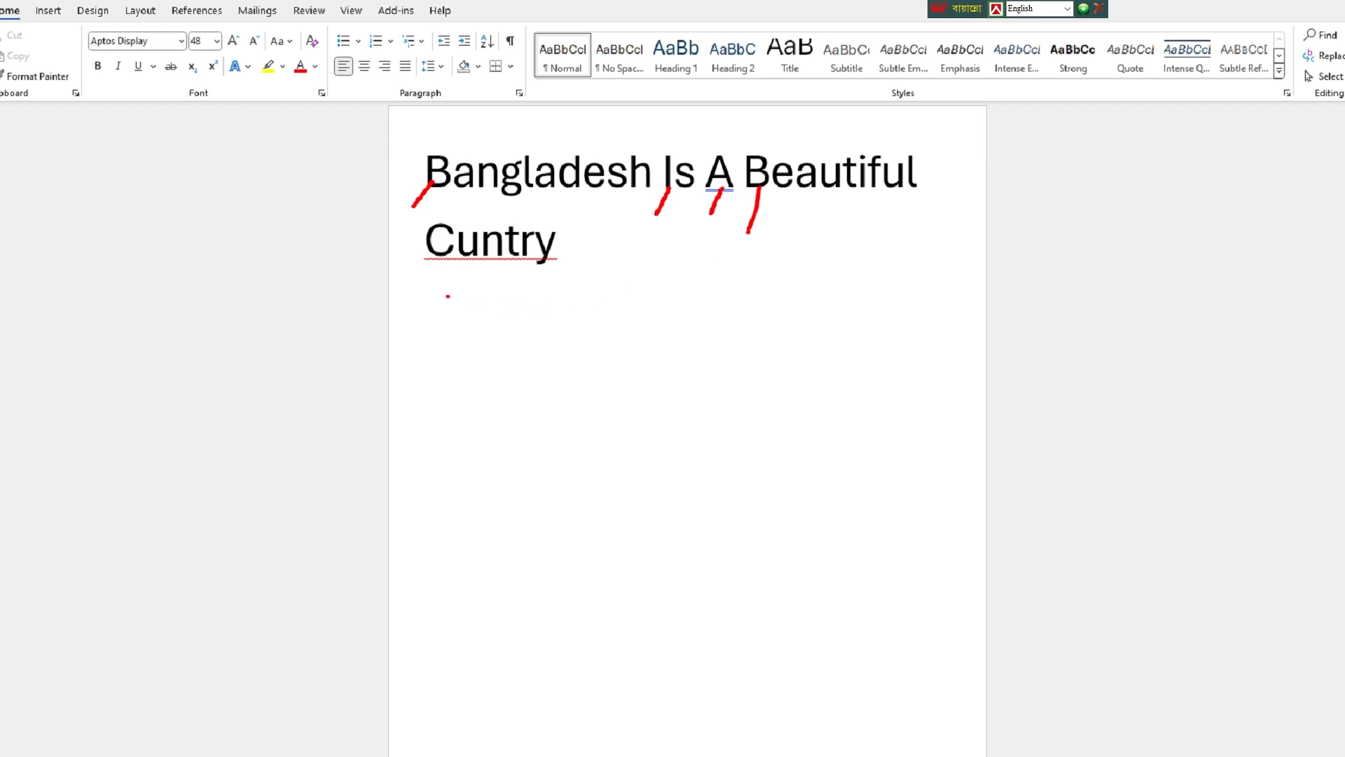
pyautogui.moveTo(438, 248); pyautogui.dragTo(420, 298)
pyautogui.moveTo(463, 203); pyautogui.dragTo(607, 197)
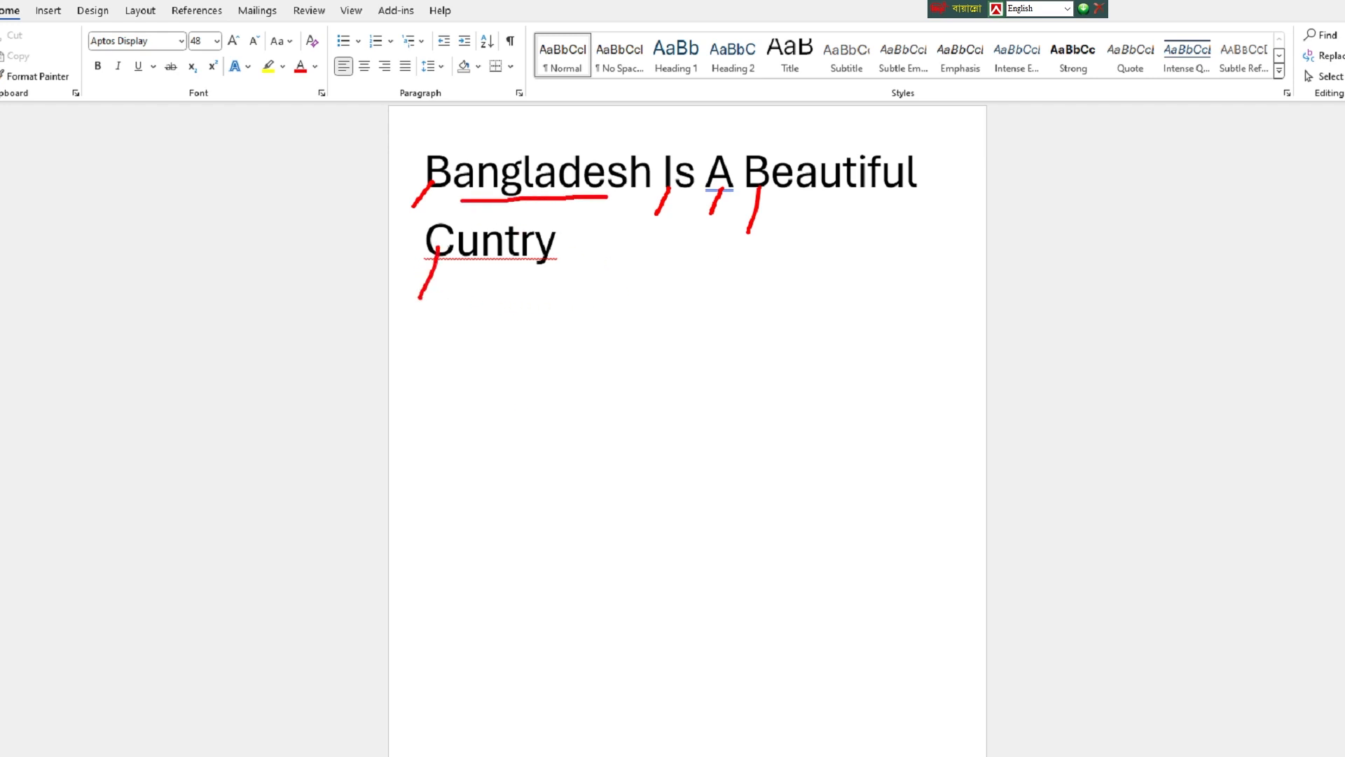
pyautogui.moveTo(782, 199); pyautogui.dragTo(915, 198)
pyautogui.press('Escape')
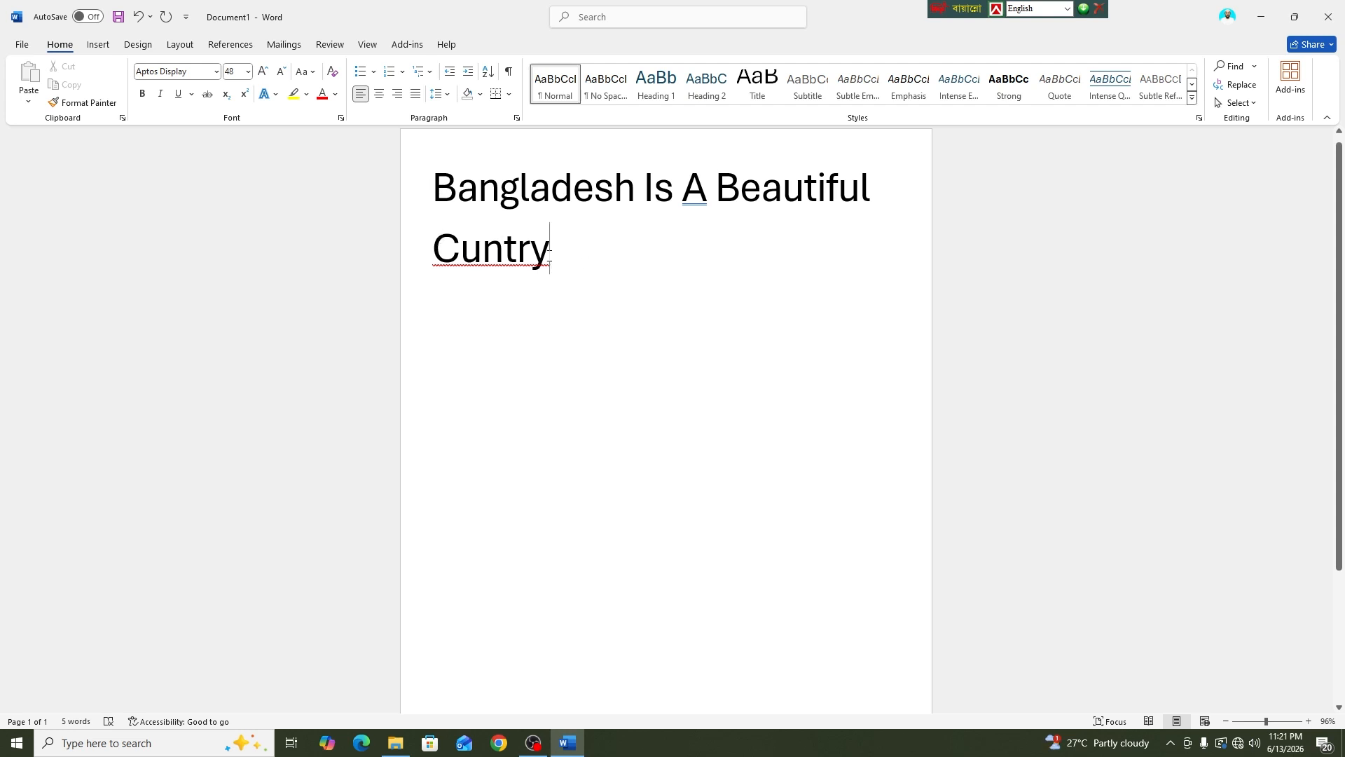
# Delete the words "Is A Beautiful Cuntry" so that only "Bangladesh" is left on the line
pyautogui.press('BackSpace')
pyautogui.press('BackSpace')
pyautogui.press('BackSpace')
pyautogui.press('BackSpace')
pyautogui.press('BackSpace')
pyautogui.press('BackSpace')
pyautogui.press('BackSpace')
pyautogui.press('BackSpace')
pyautogui.press('BackSpace')
pyautogui.press('BackSpace')
pyautogui.press('BackSpace')
pyautogui.press('BackSpace')
pyautogui.press('BackSpace')
pyautogui.press('BackSpace')
pyautogui.press('BackSpace')
pyautogui.press('BackSpace')
pyautogui.press('BackSpace')
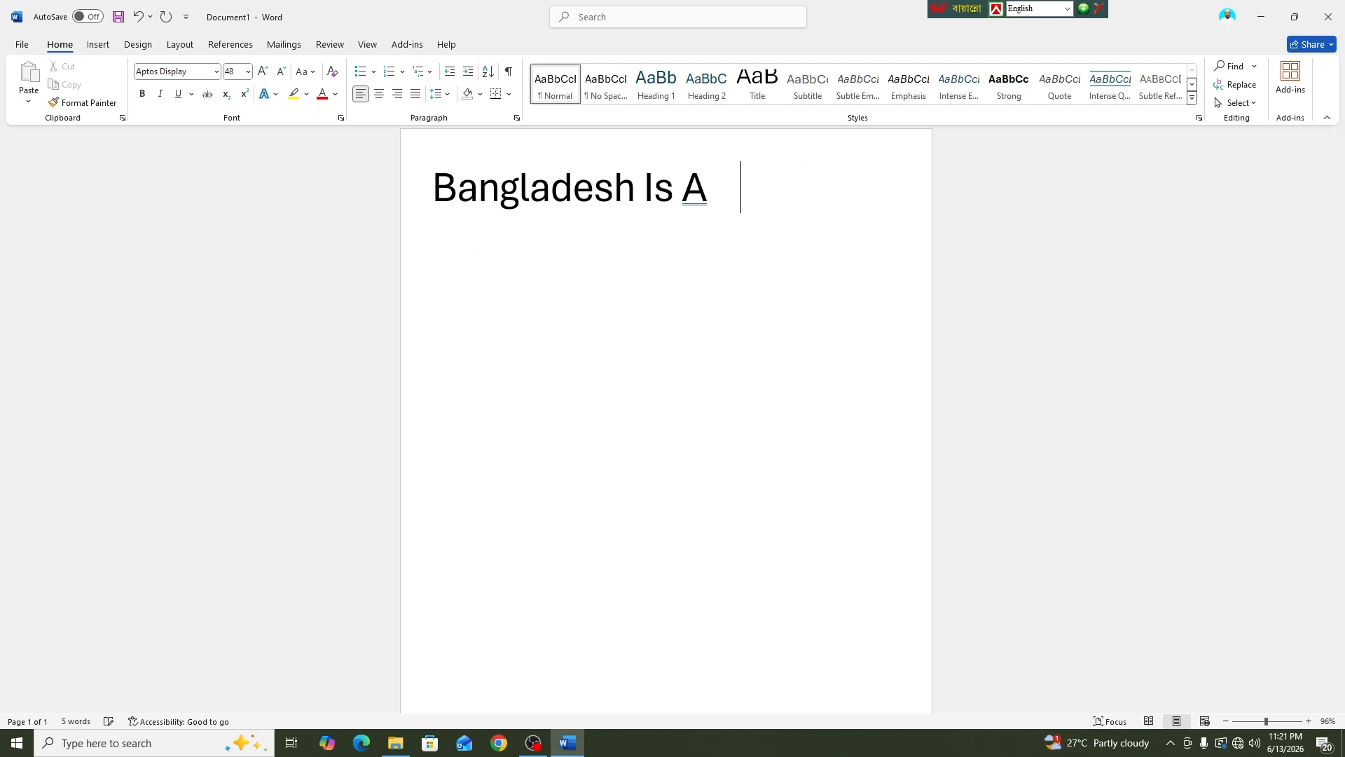
pyautogui.press('BackSpace')
pyautogui.press('BackSpace')
pyautogui.press('BackSpace')
pyautogui.press('BackSpace')
pyautogui.press('BackSpace')
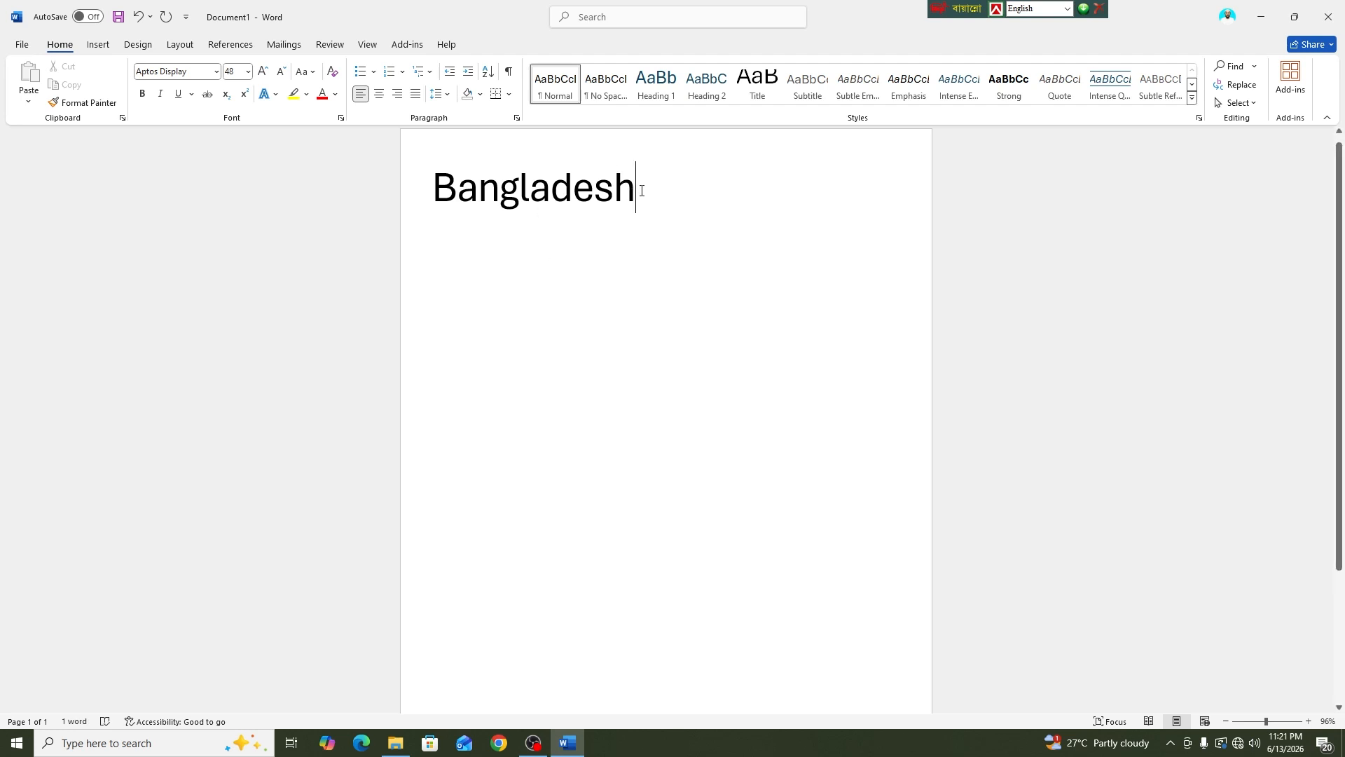
# Select the word "Bangladesh", change its case to tOGGLE cASE and deselect it
pyautogui.moveTo(627, 179); pyautogui.dragTo(434, 205)
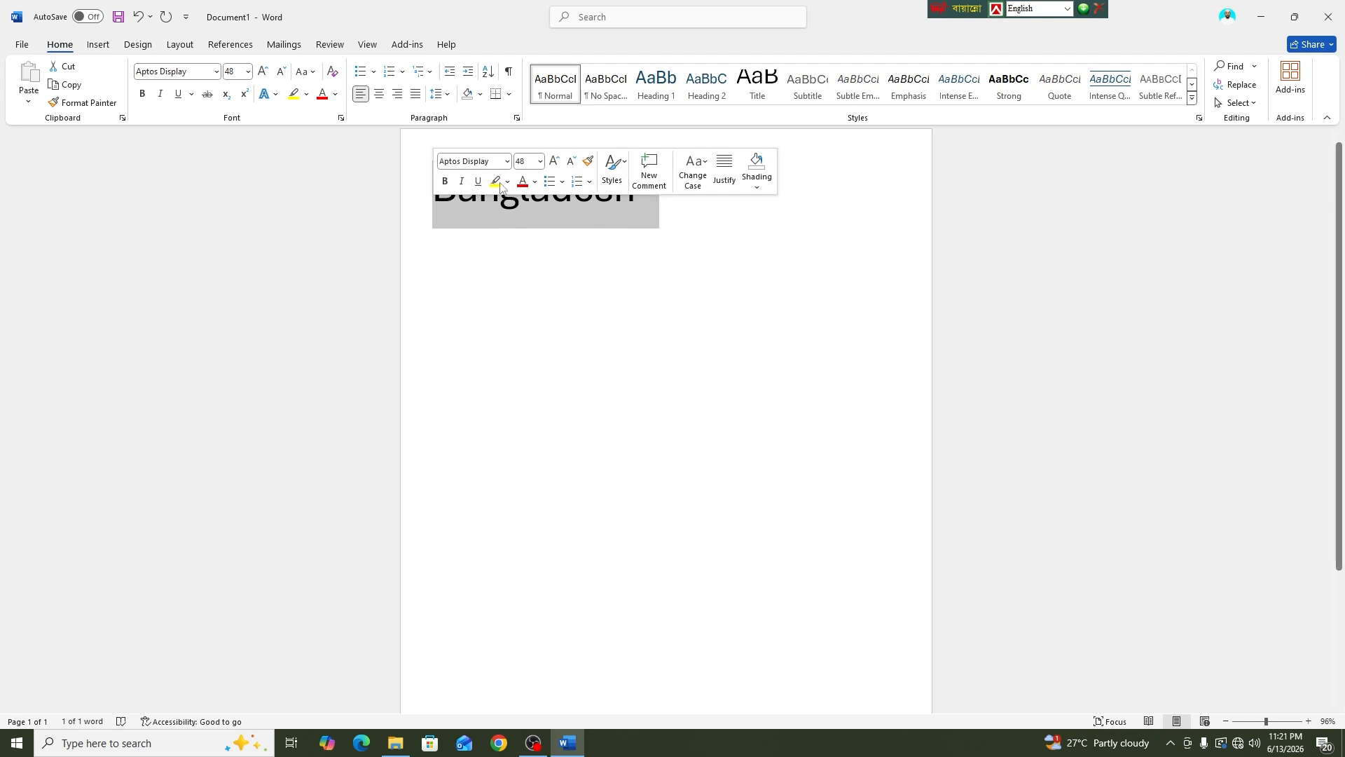
pyautogui.click(314, 72)
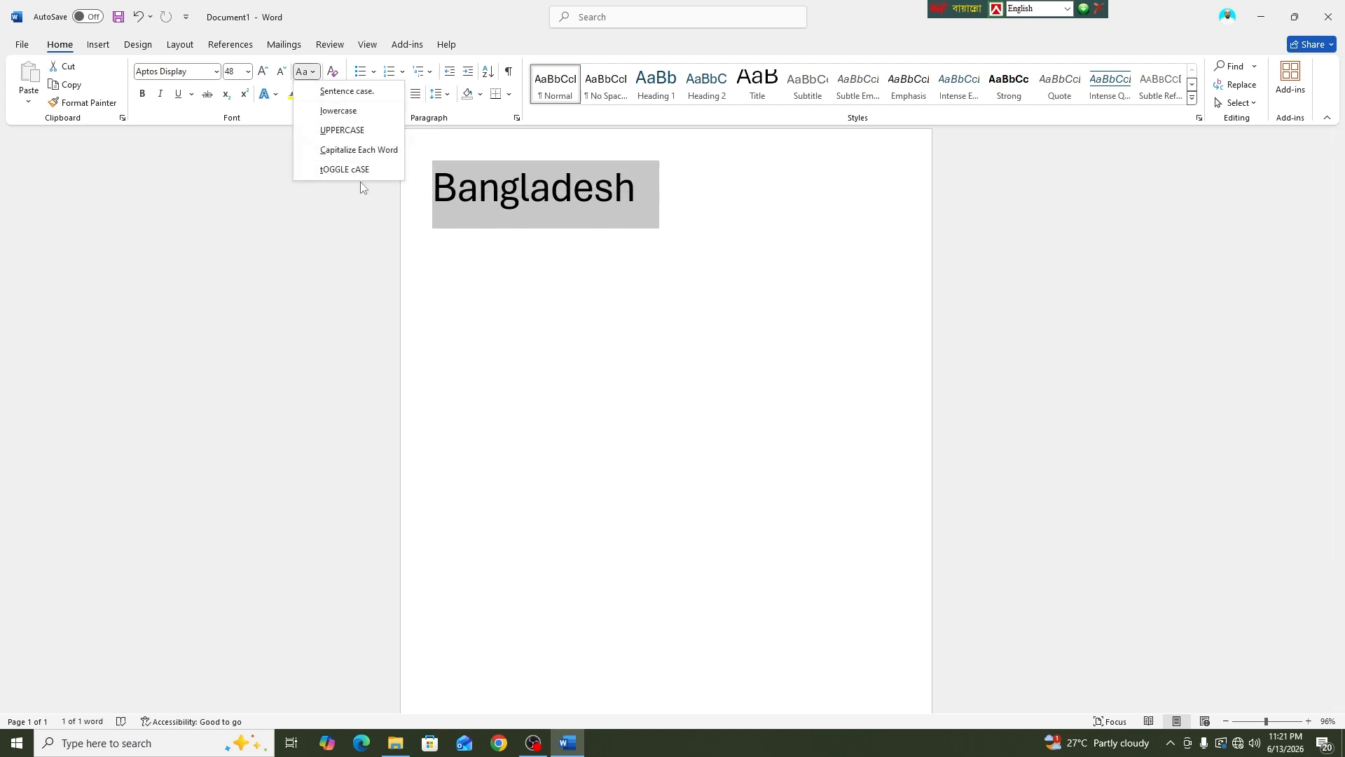
pyautogui.click(344, 170)
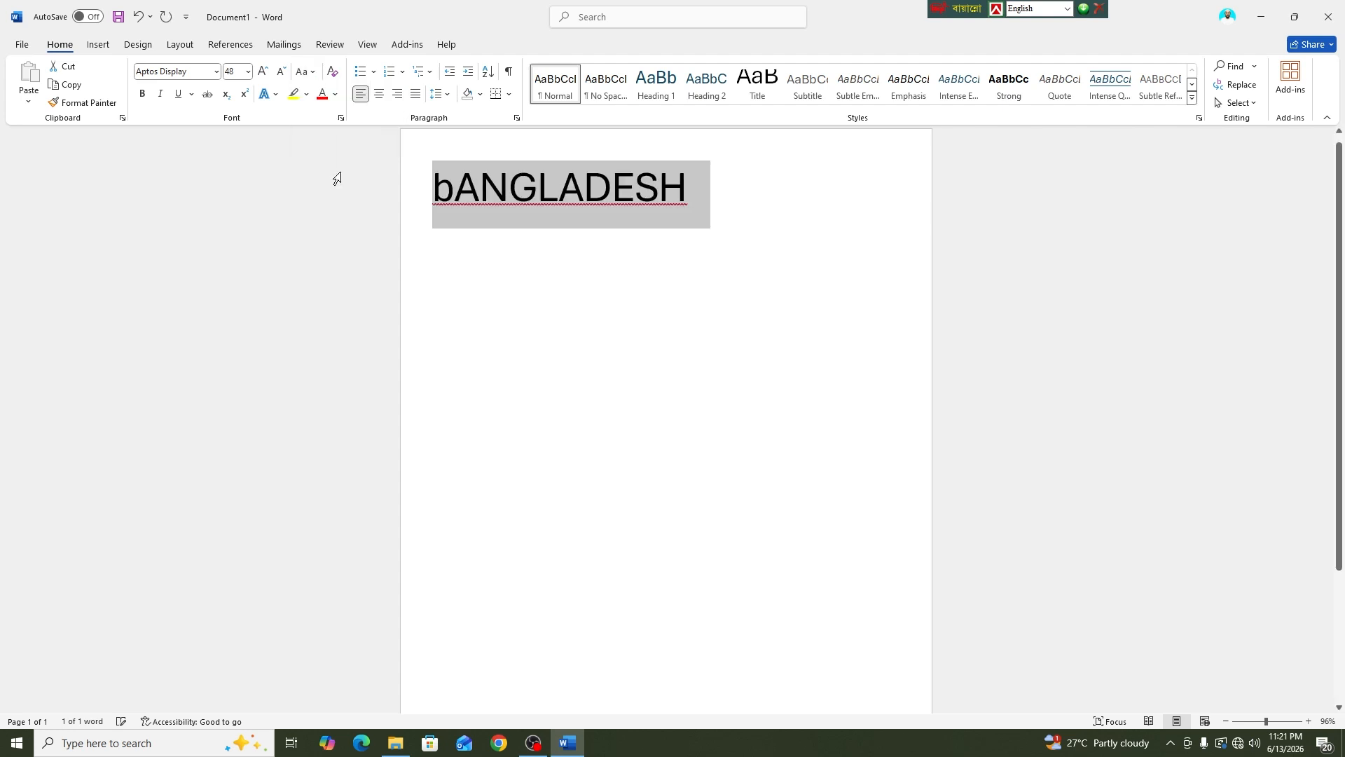
pyautogui.click(475, 194)
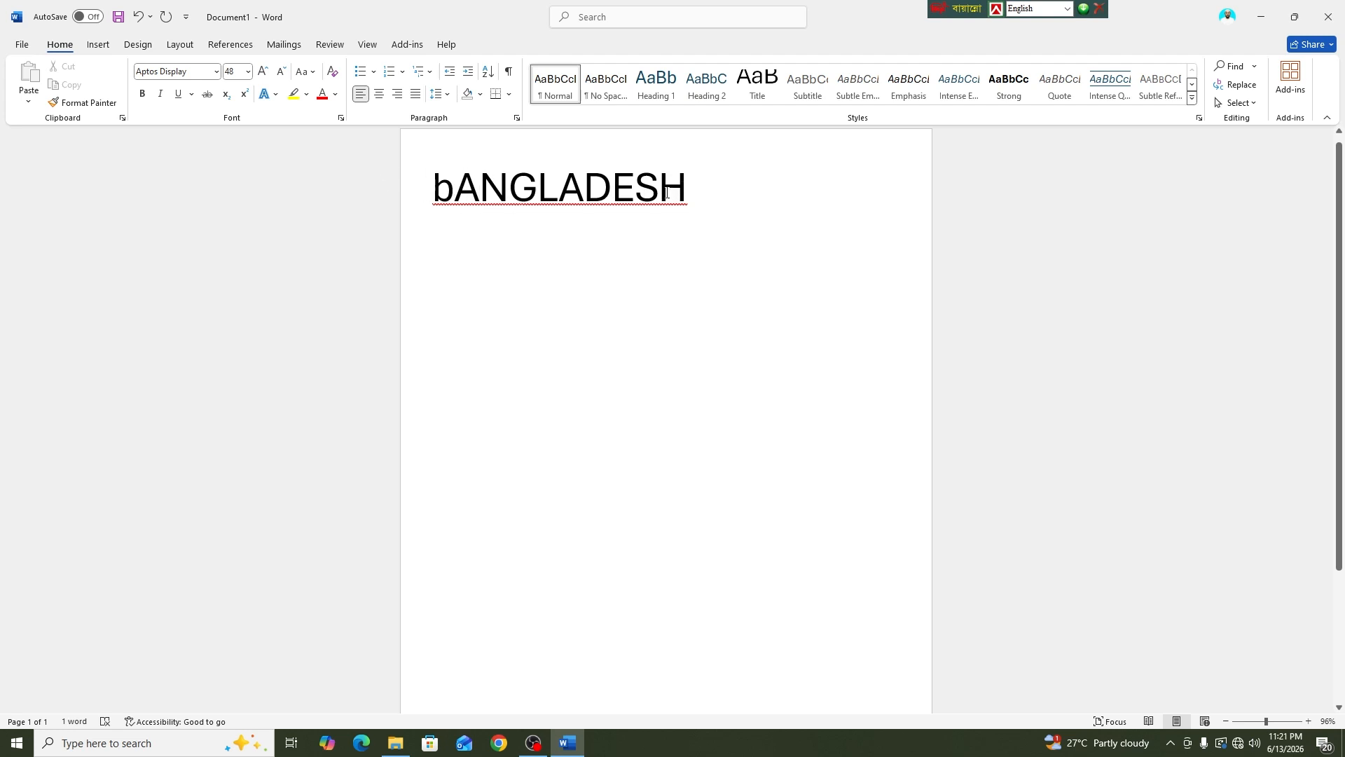
# Reselect the toggled word, change its case to Capitalize Each Word and clear the selection
pyautogui.moveTo(685, 188); pyautogui.dragTo(426, 189)
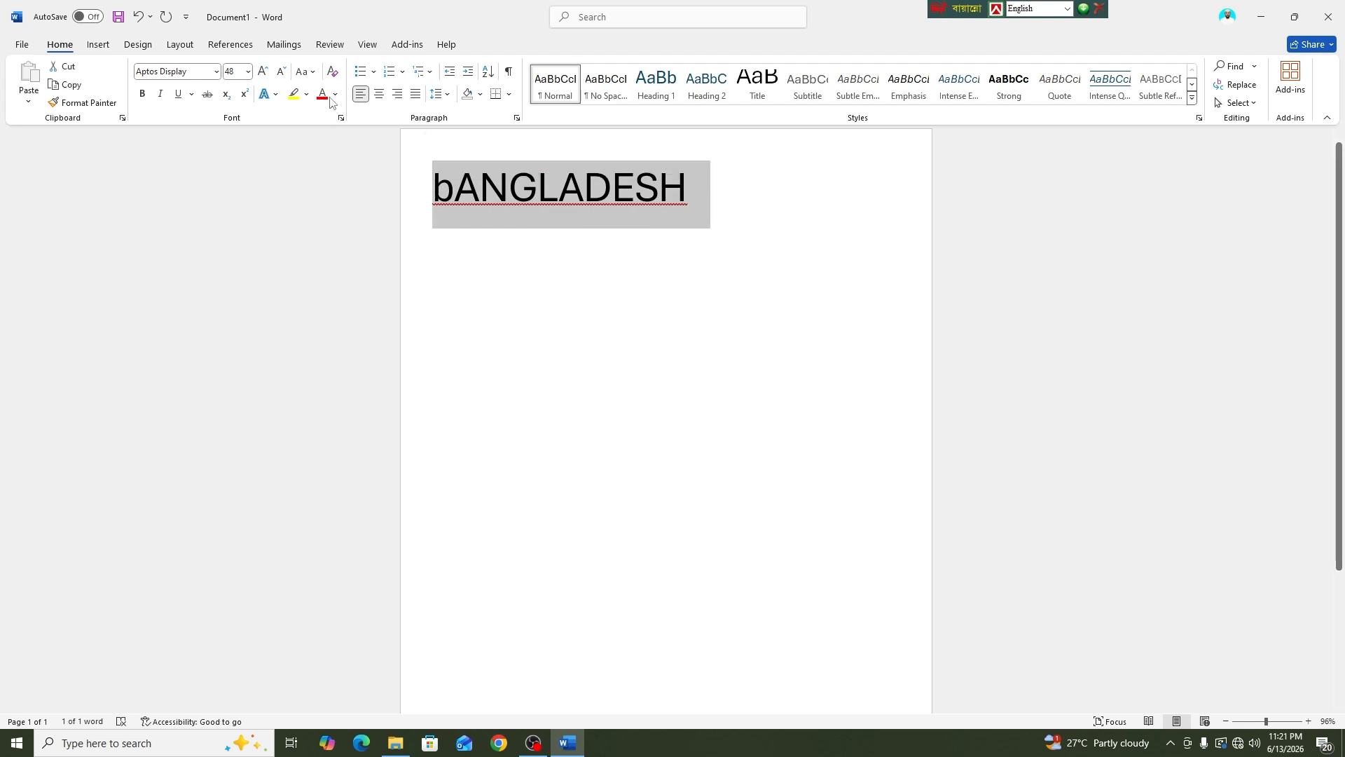
pyautogui.click(314, 74)
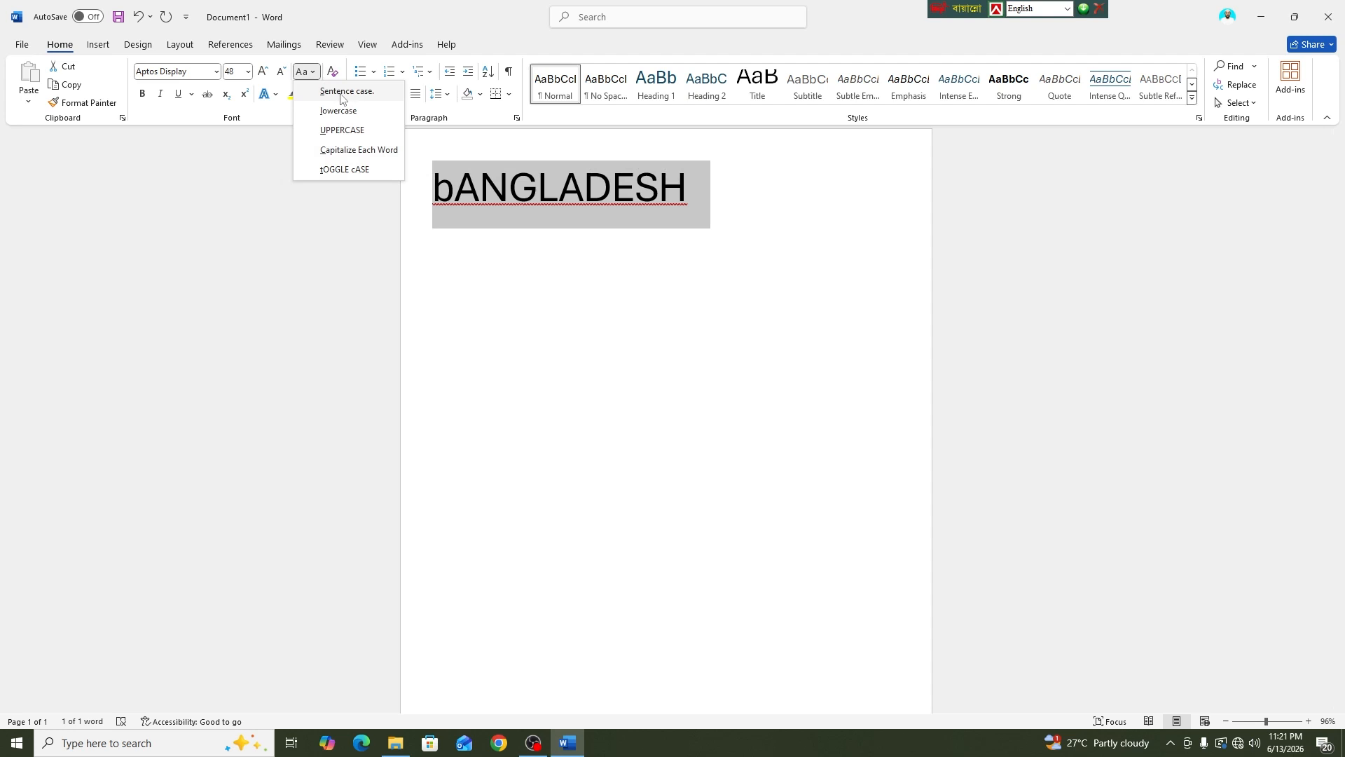
pyautogui.click(342, 151)
pyautogui.click(651, 196)
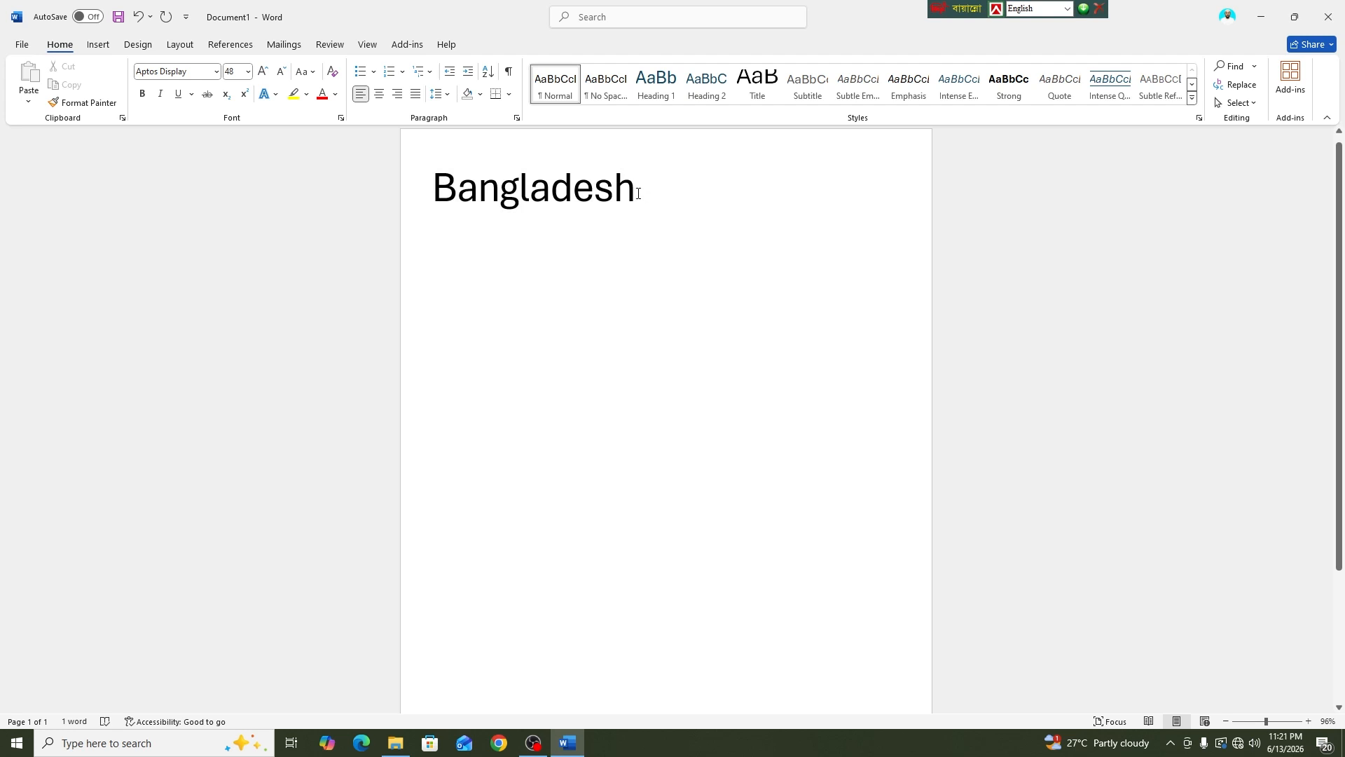
# Select the word "Bangladesh" and set its font colour to the standard light blue
pyautogui.tripleClick(635, 194)
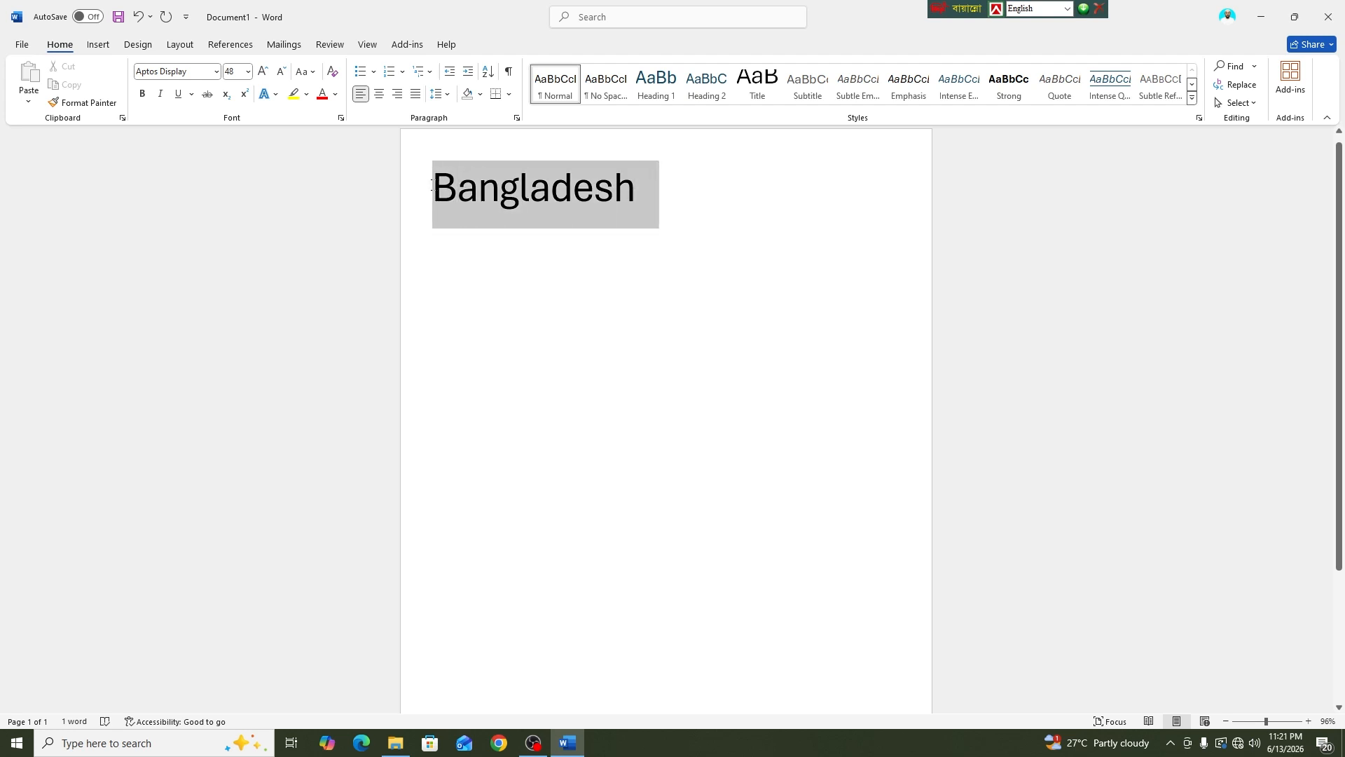
pyautogui.click(637, 194)
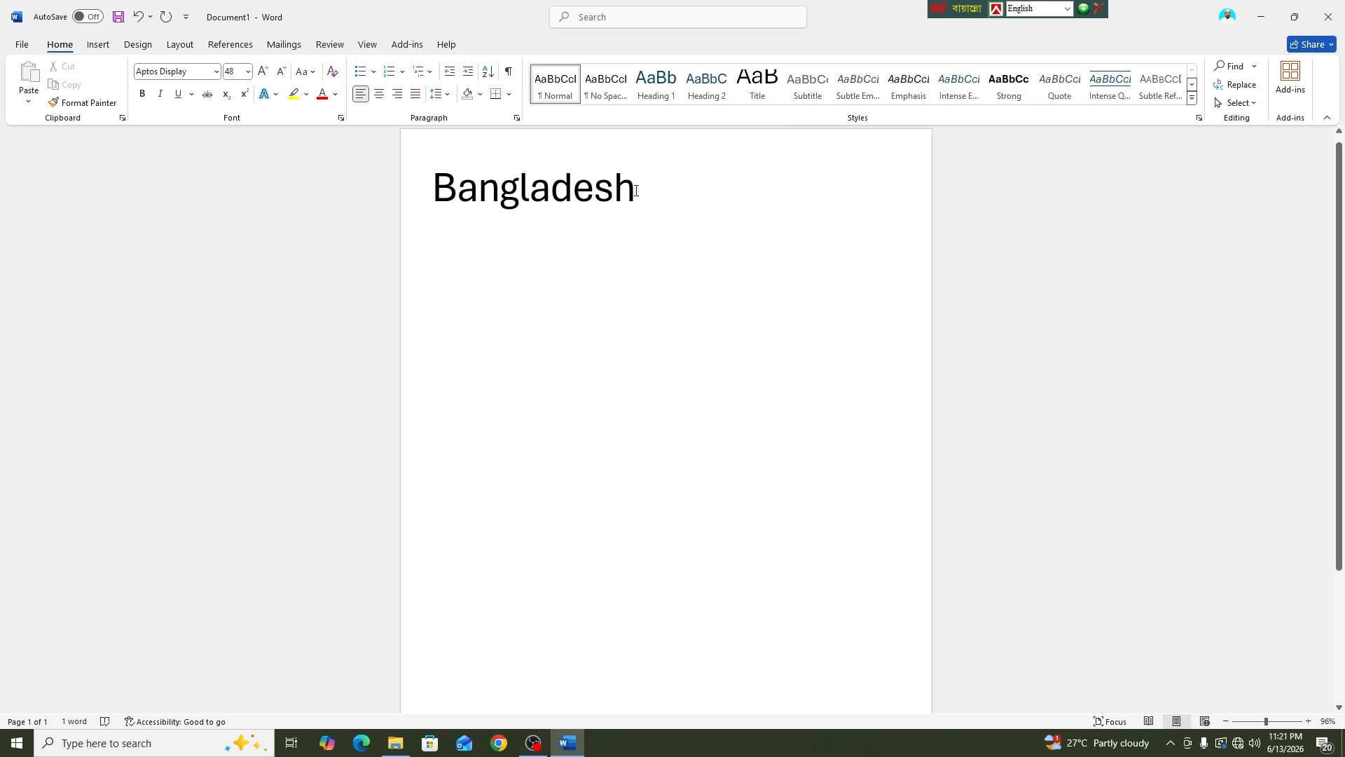
pyautogui.moveTo(636, 192); pyautogui.dragTo(437, 191)
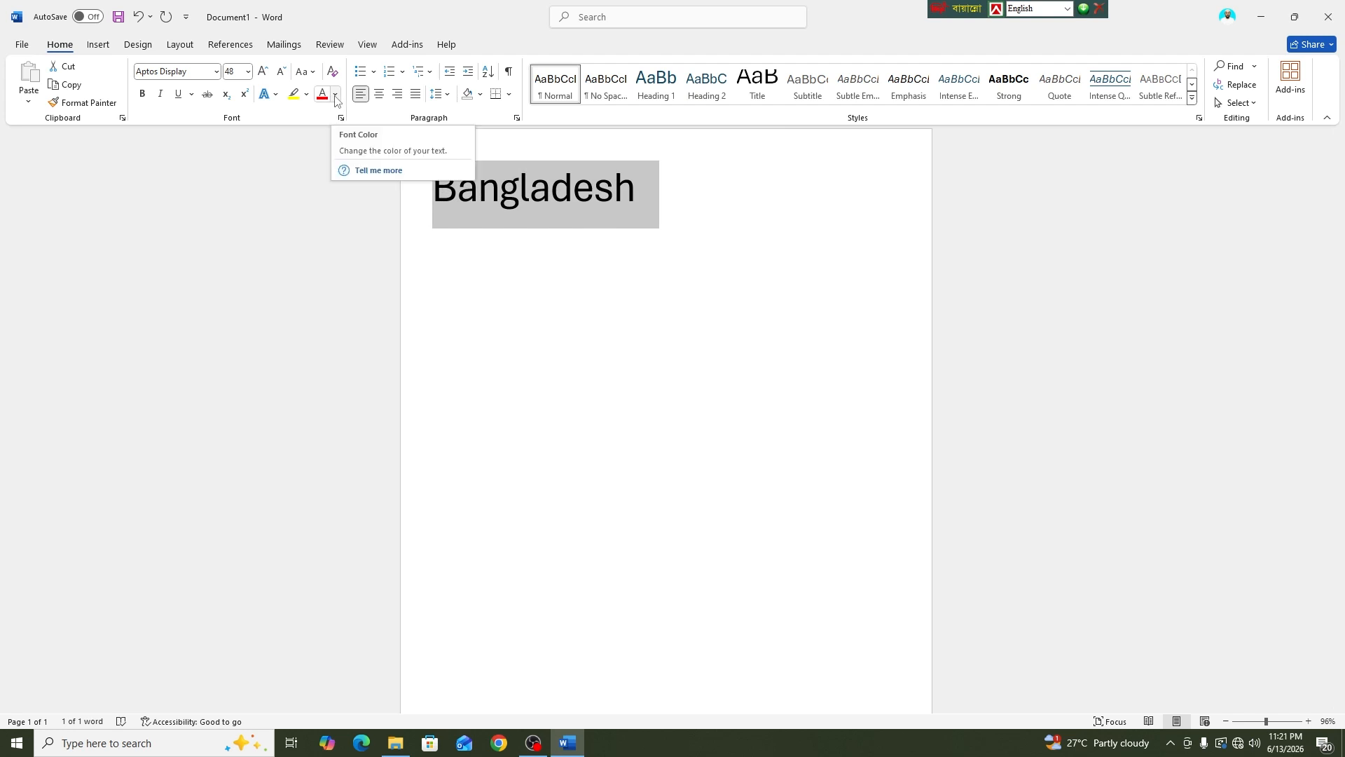
pyautogui.click(335, 96)
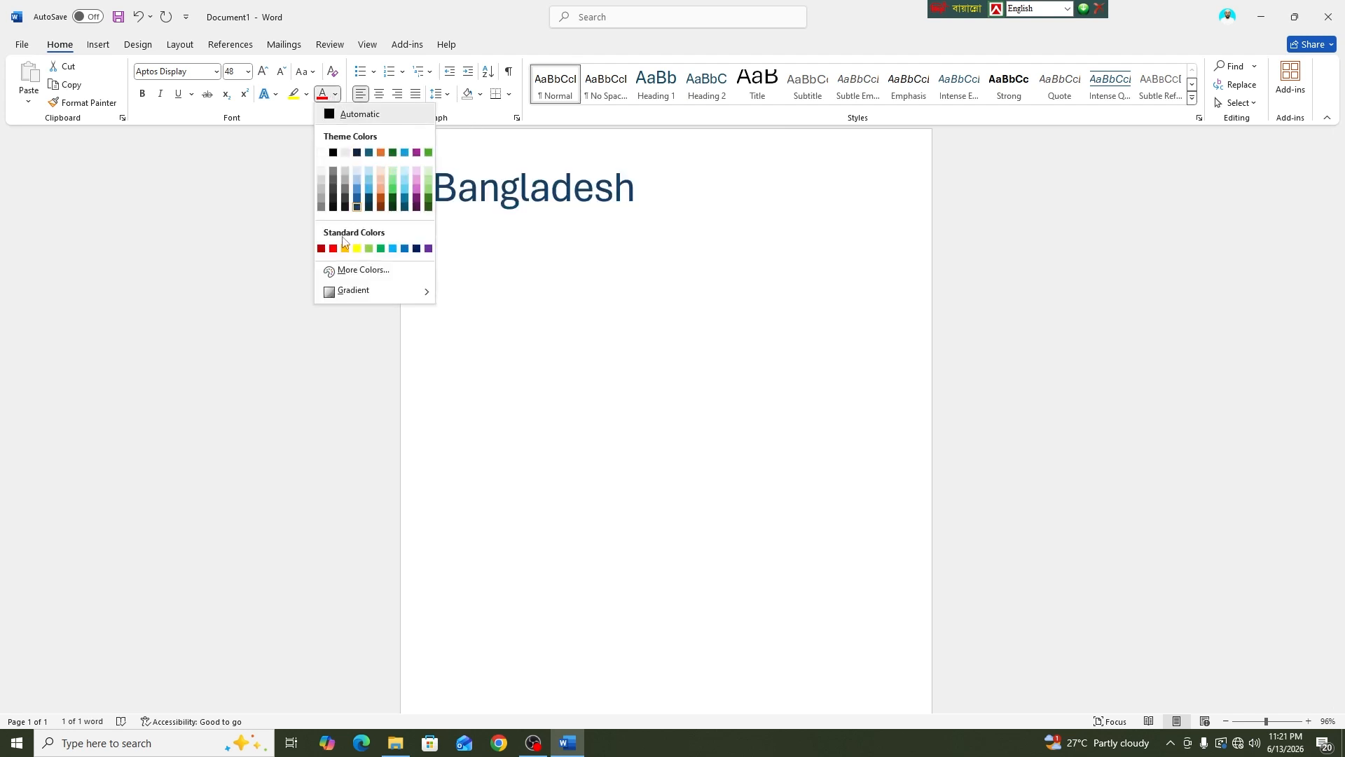
pyautogui.click(393, 250)
# Try the standard dark blue and orange font colours on the selected word "Bangladesh"
pyautogui.click(336, 94)
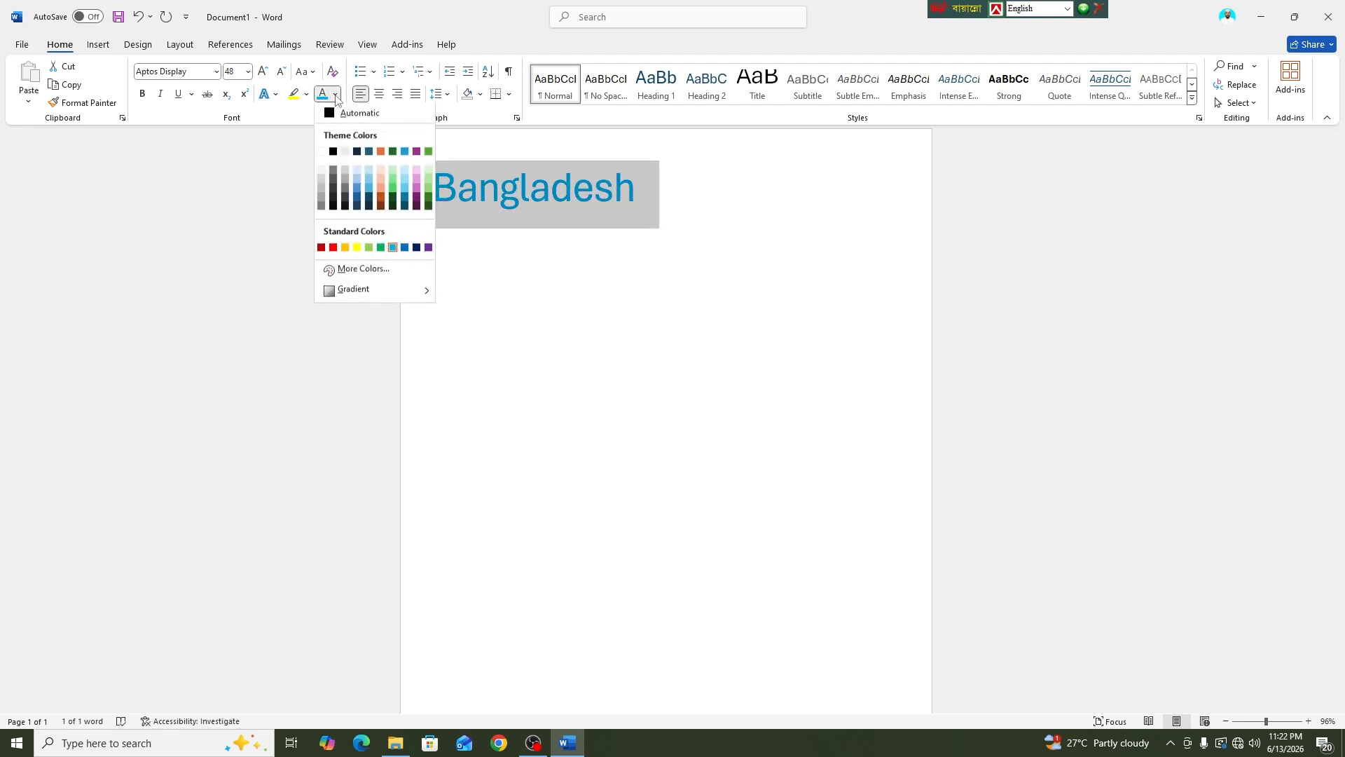
pyautogui.click(416, 249)
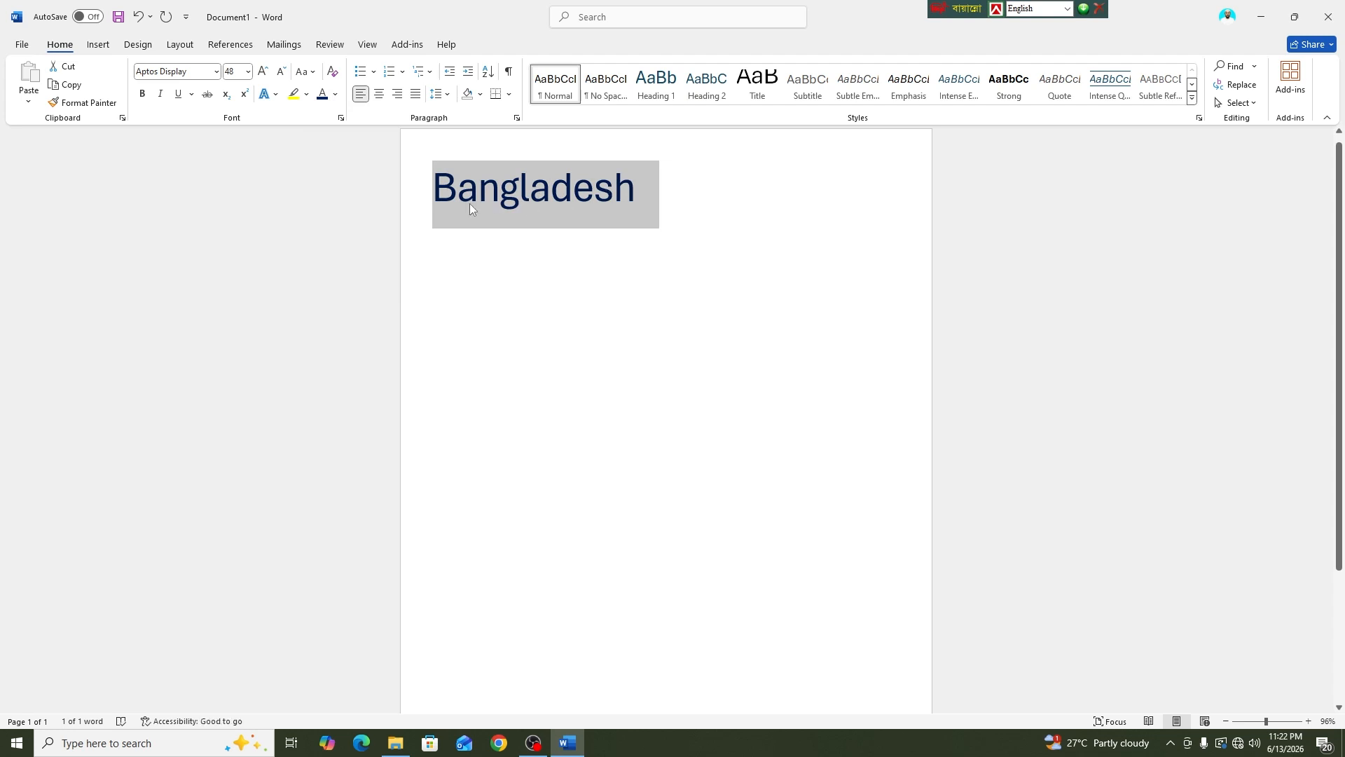
pyautogui.click(335, 94)
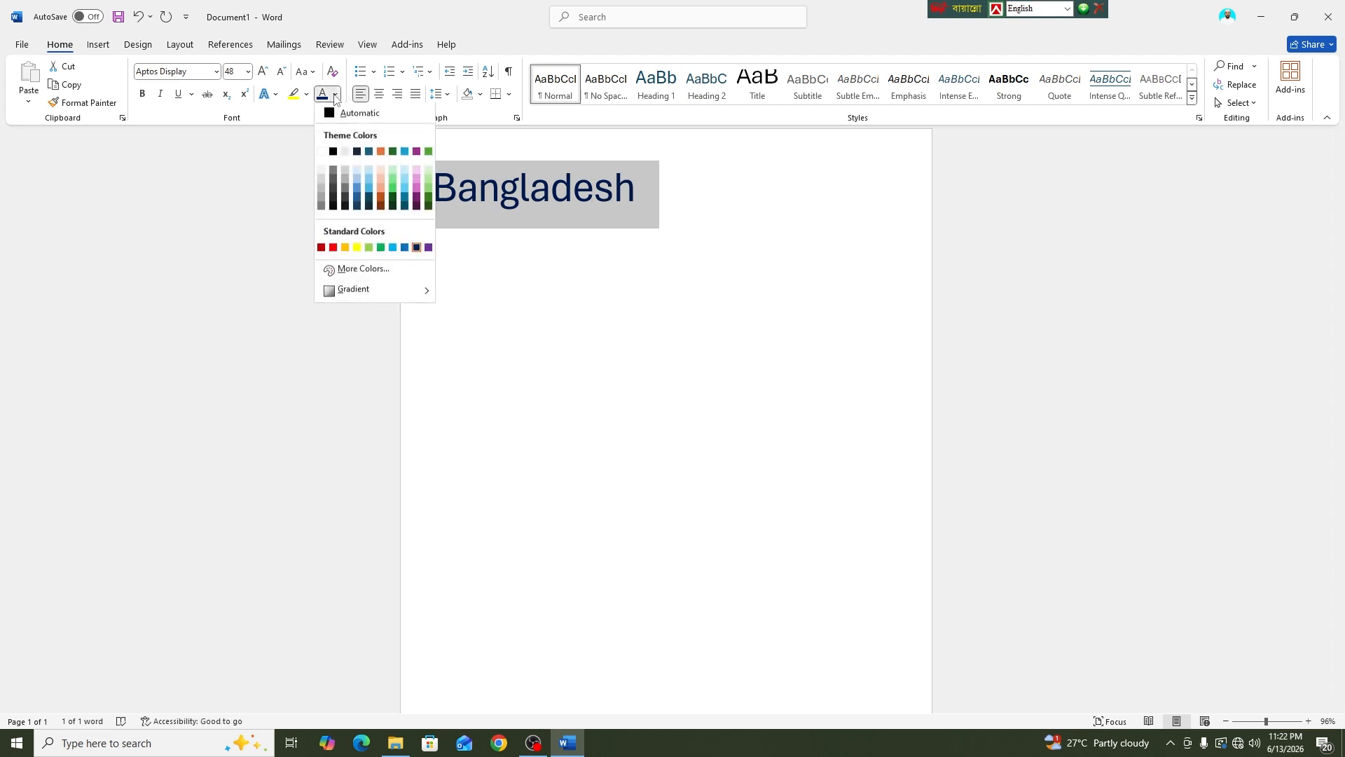
pyautogui.click(345, 249)
# Set the font colour of the selected word "Bangladesh" to the black theme colour and deselect it
pyautogui.click(335, 94)
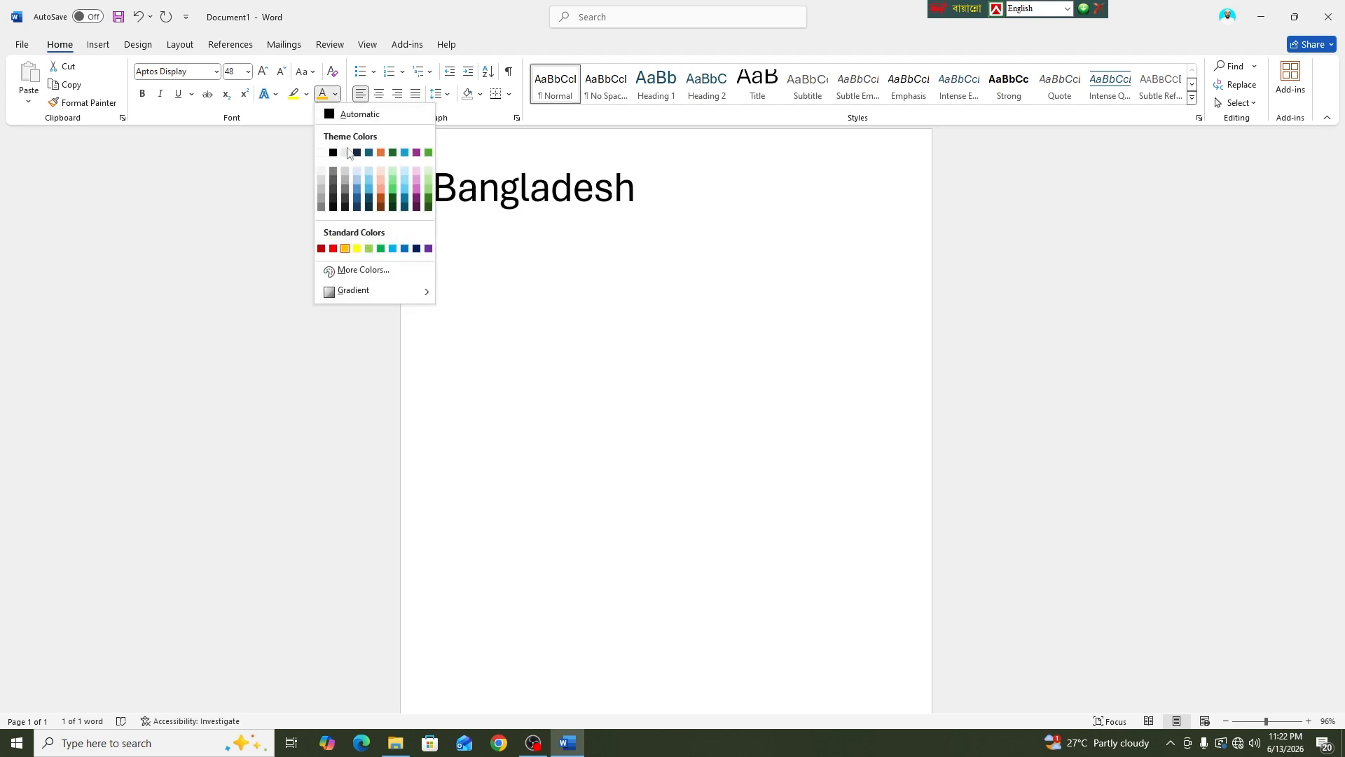
pyautogui.click(333, 153)
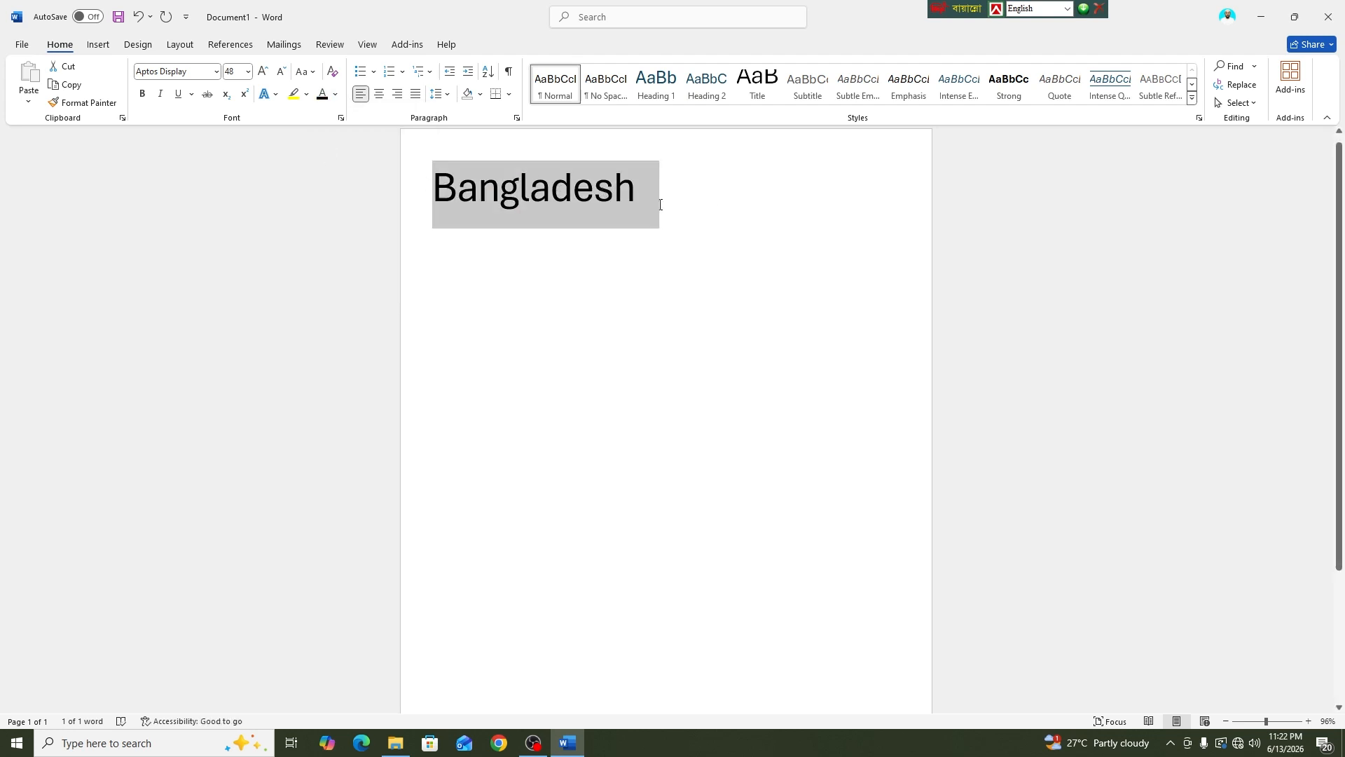
pyautogui.click(633, 201)
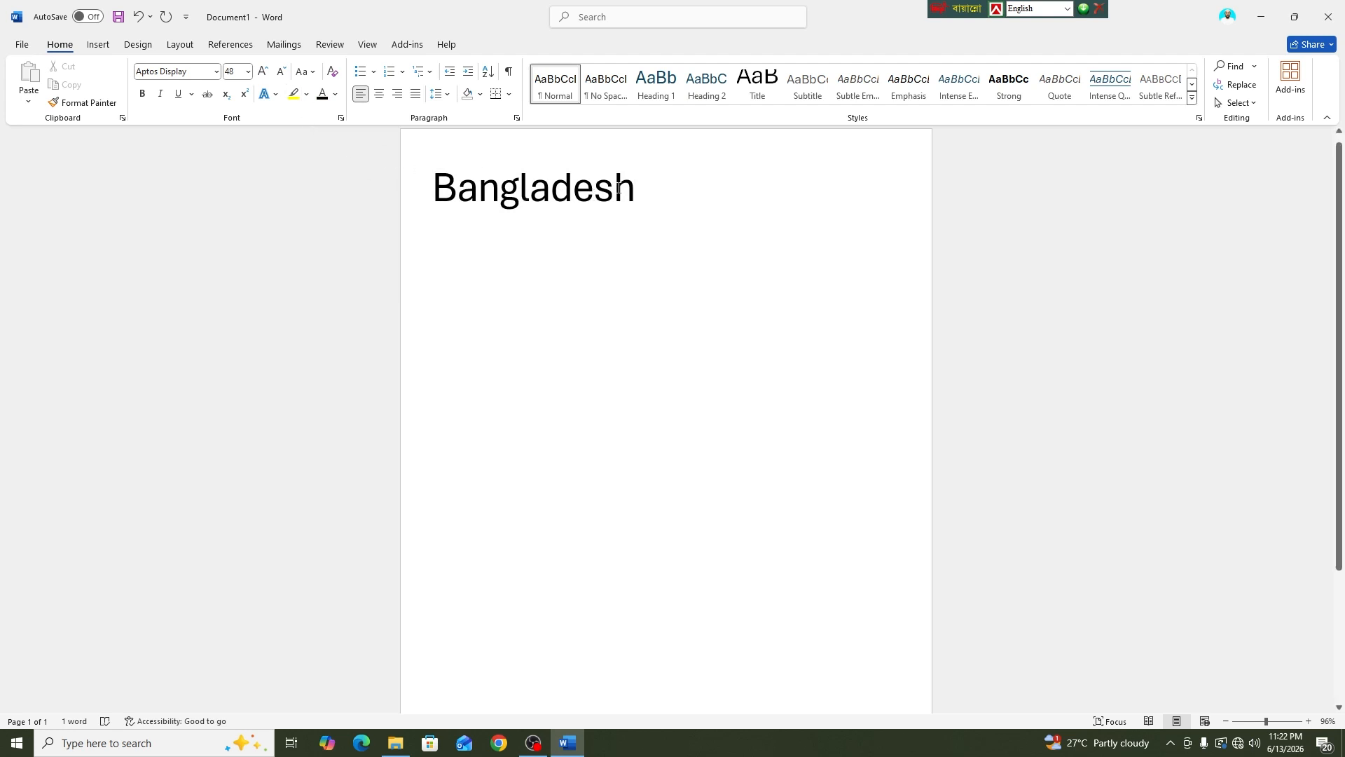
# Select the word "Bangladesh", highlight it in yellow and clear the selection
pyautogui.moveTo(635, 188); pyautogui.dragTo(431, 190)
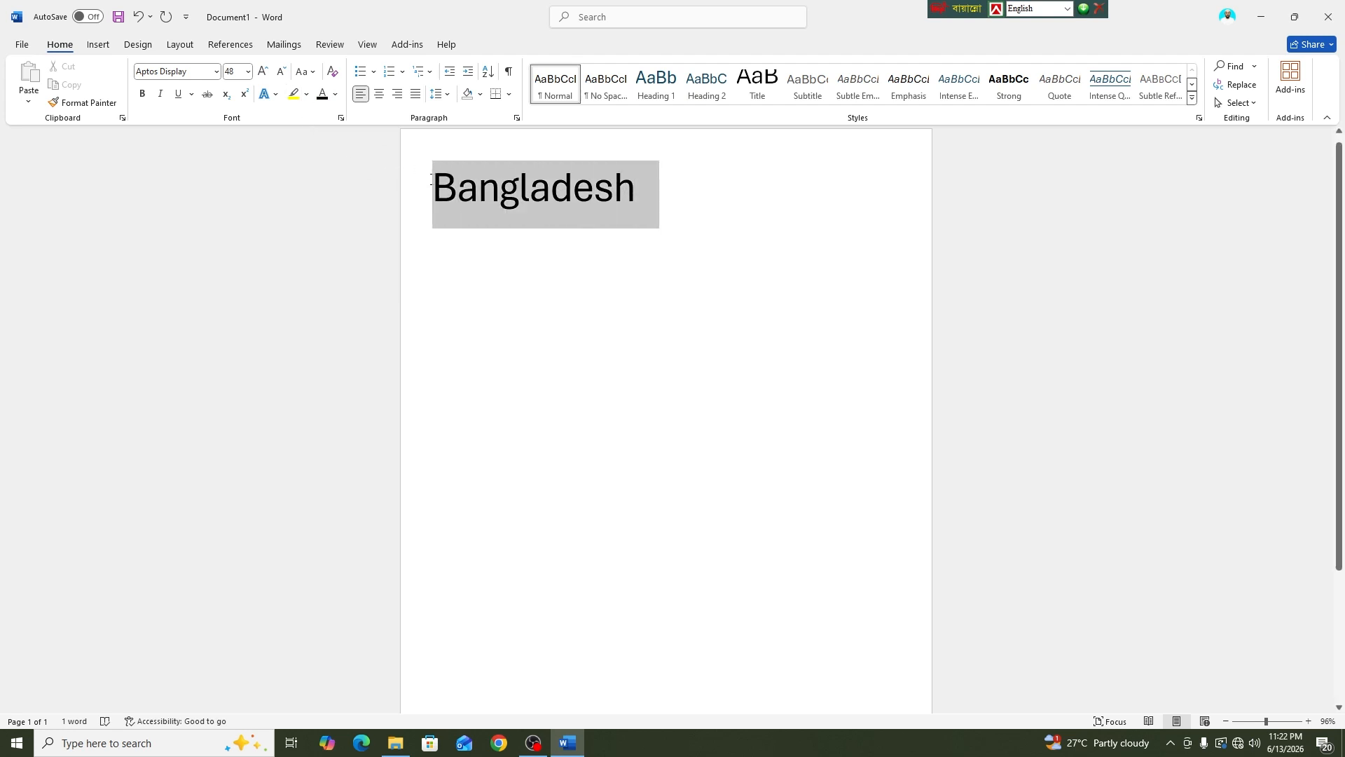
pyautogui.click(626, 194)
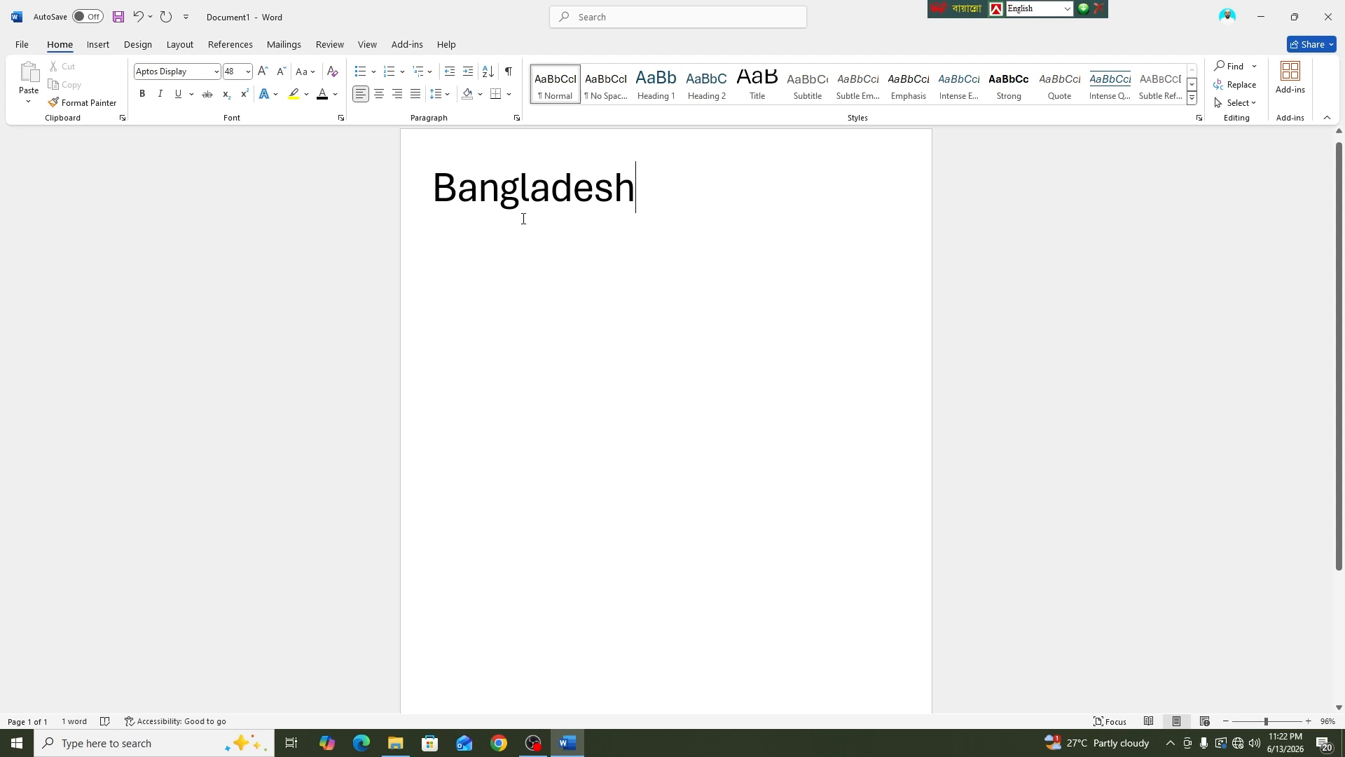
pyautogui.moveTo(636, 194); pyautogui.dragTo(375, 179)
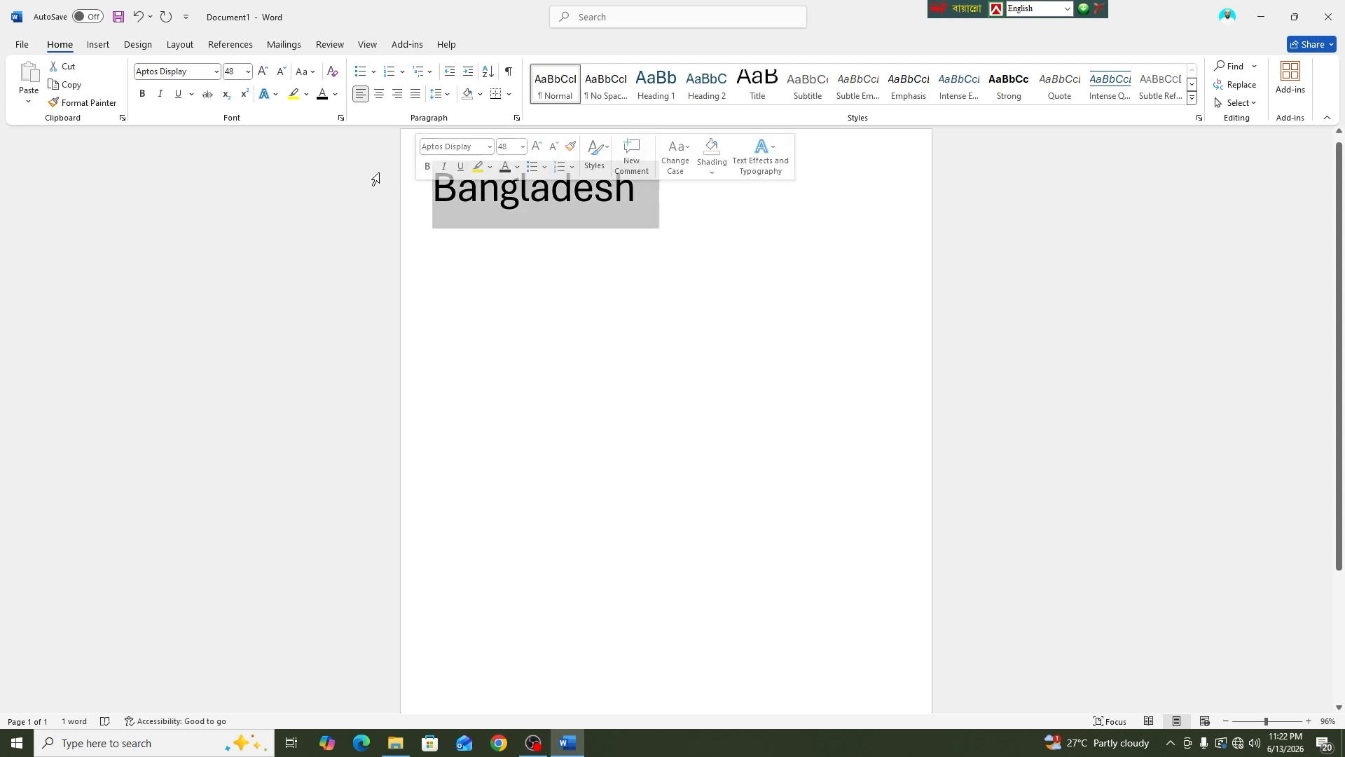
pyautogui.click(306, 94)
pyautogui.click(297, 114)
pyautogui.click(651, 229)
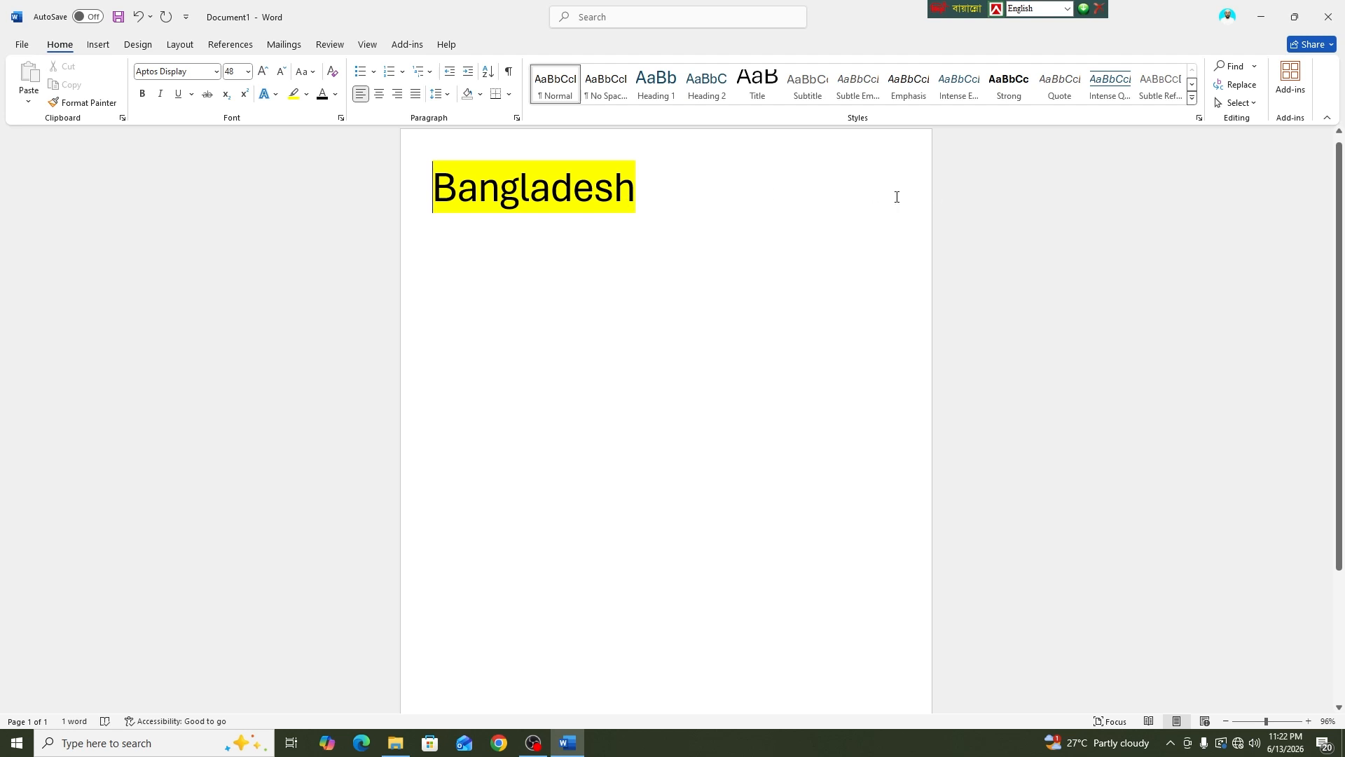
# Remove the yellow highlight from "Bangladesh" by applying the No Color text highlight over the word
pyautogui.click(306, 94)
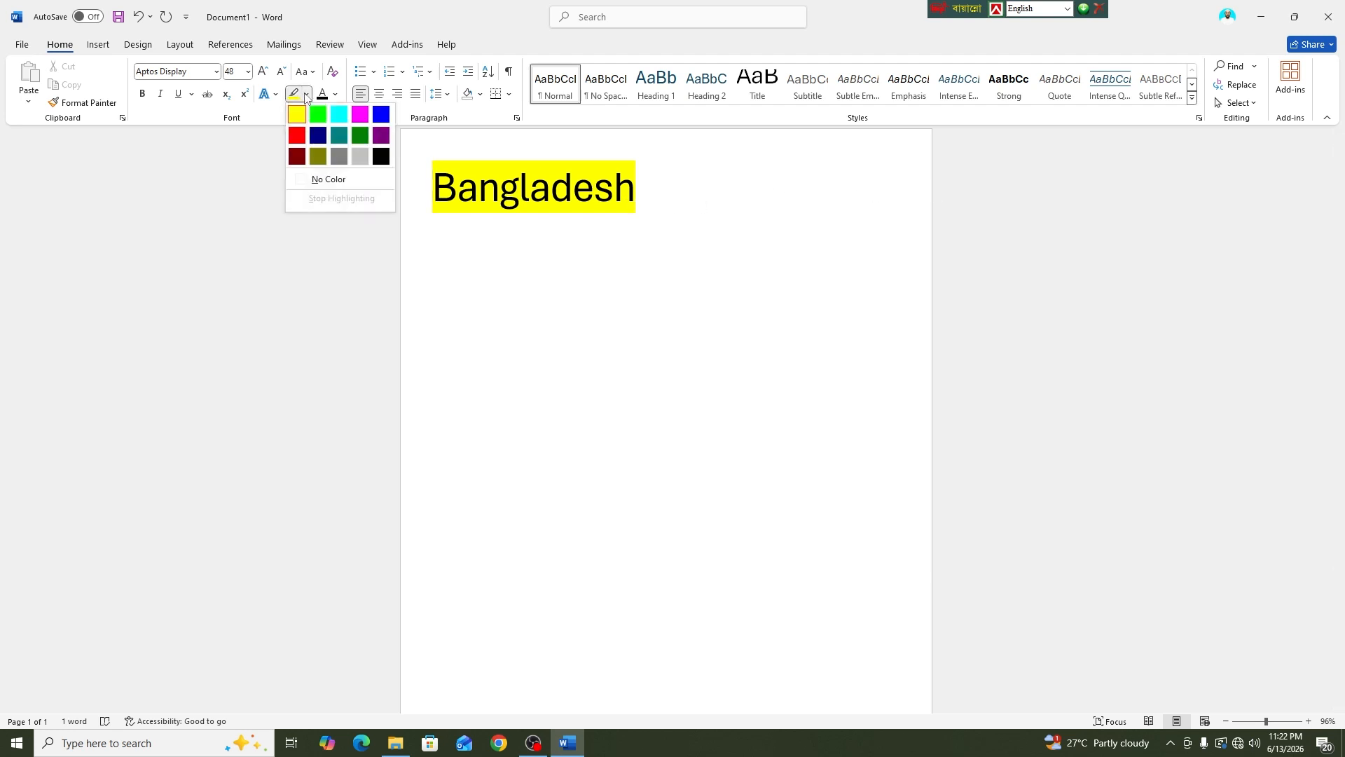
pyautogui.click(307, 180)
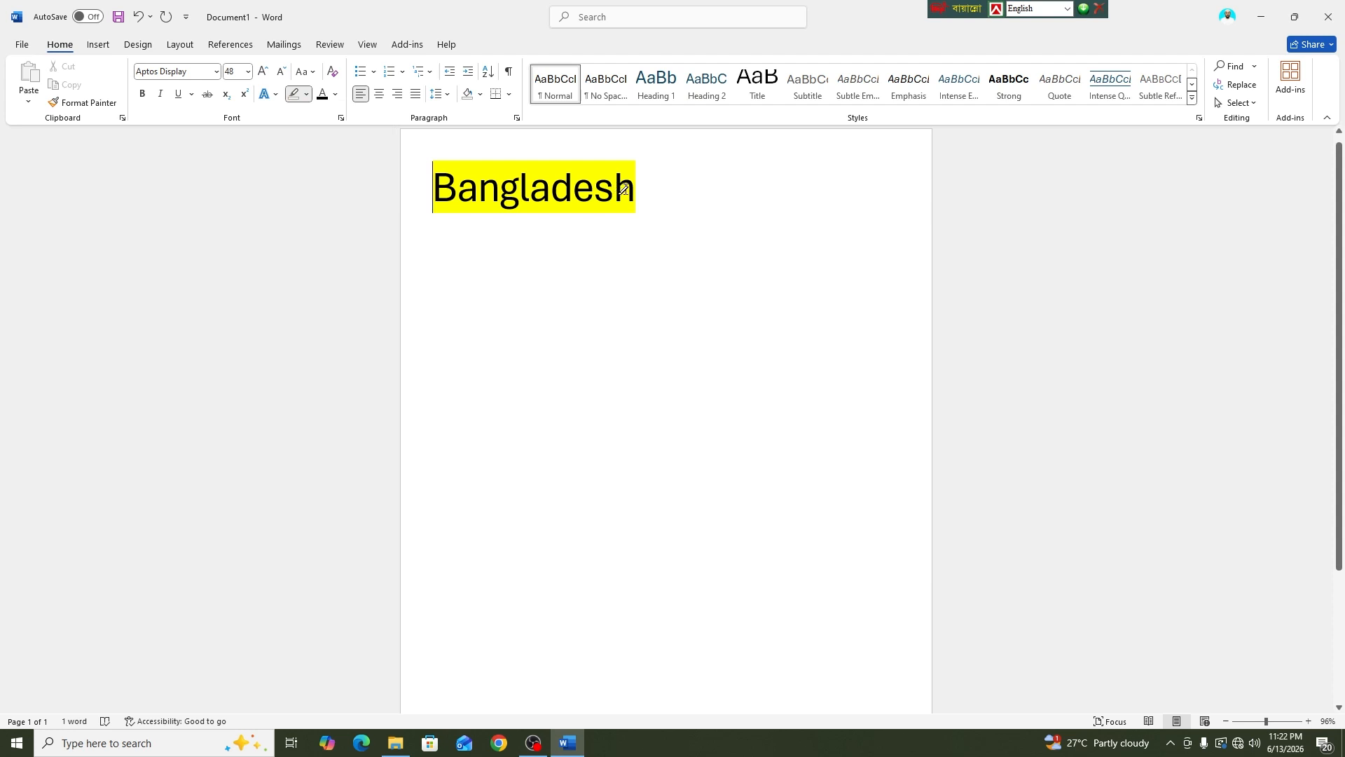
pyautogui.moveTo(633, 188); pyautogui.dragTo(420, 182)
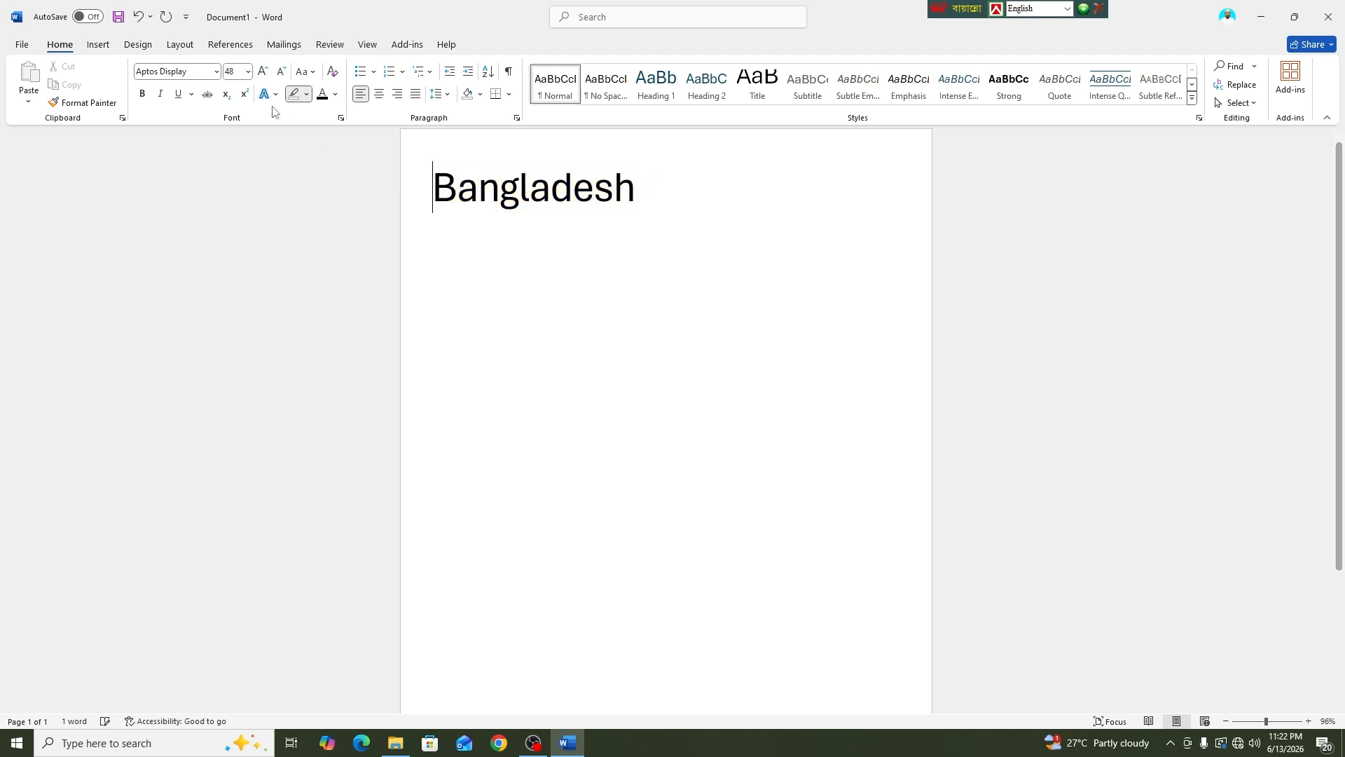
pyautogui.click(307, 94)
pyautogui.click(326, 180)
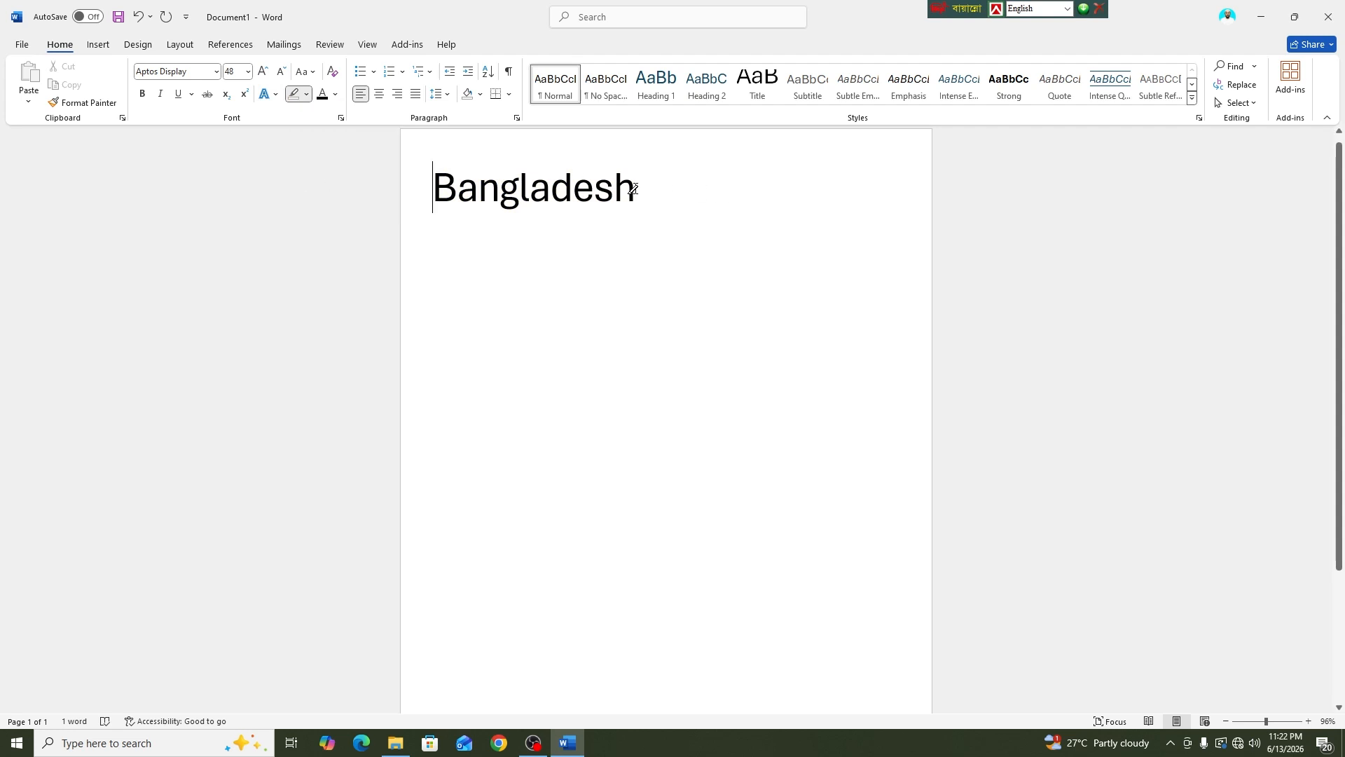
pyautogui.moveTo(634, 187); pyautogui.dragTo(499, 187)
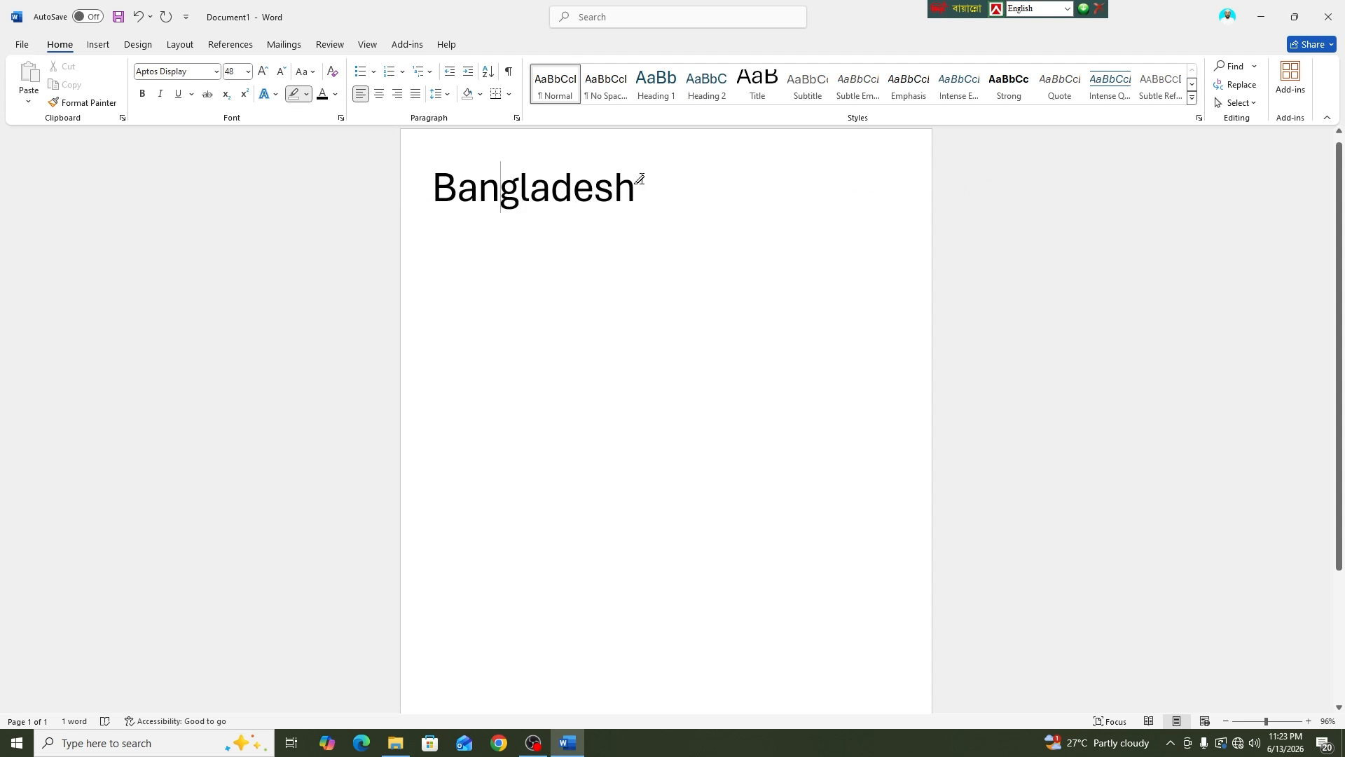
# Apply standard light green paragraph shading to the line containing "Bangladesh"
pyautogui.moveTo(629, 184); pyautogui.dragTo(428, 184)
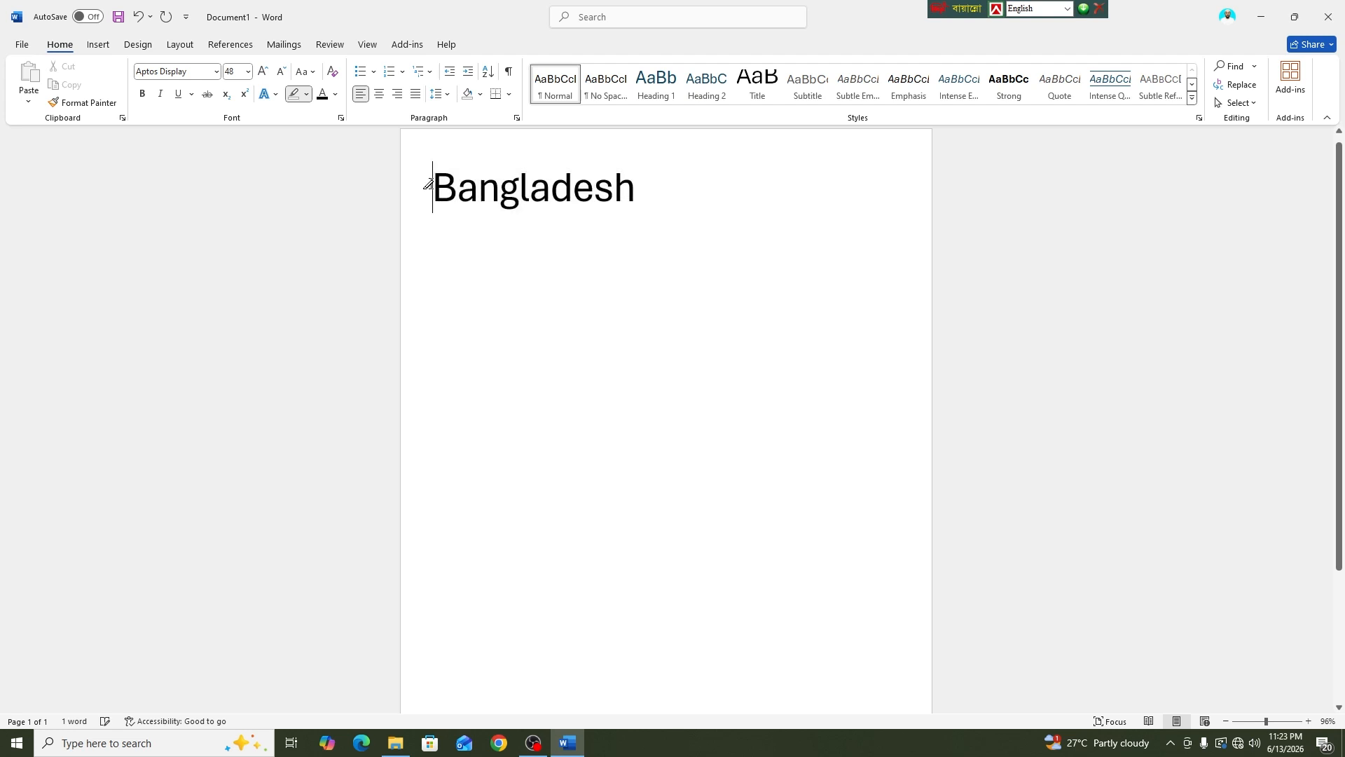
pyautogui.click(480, 95)
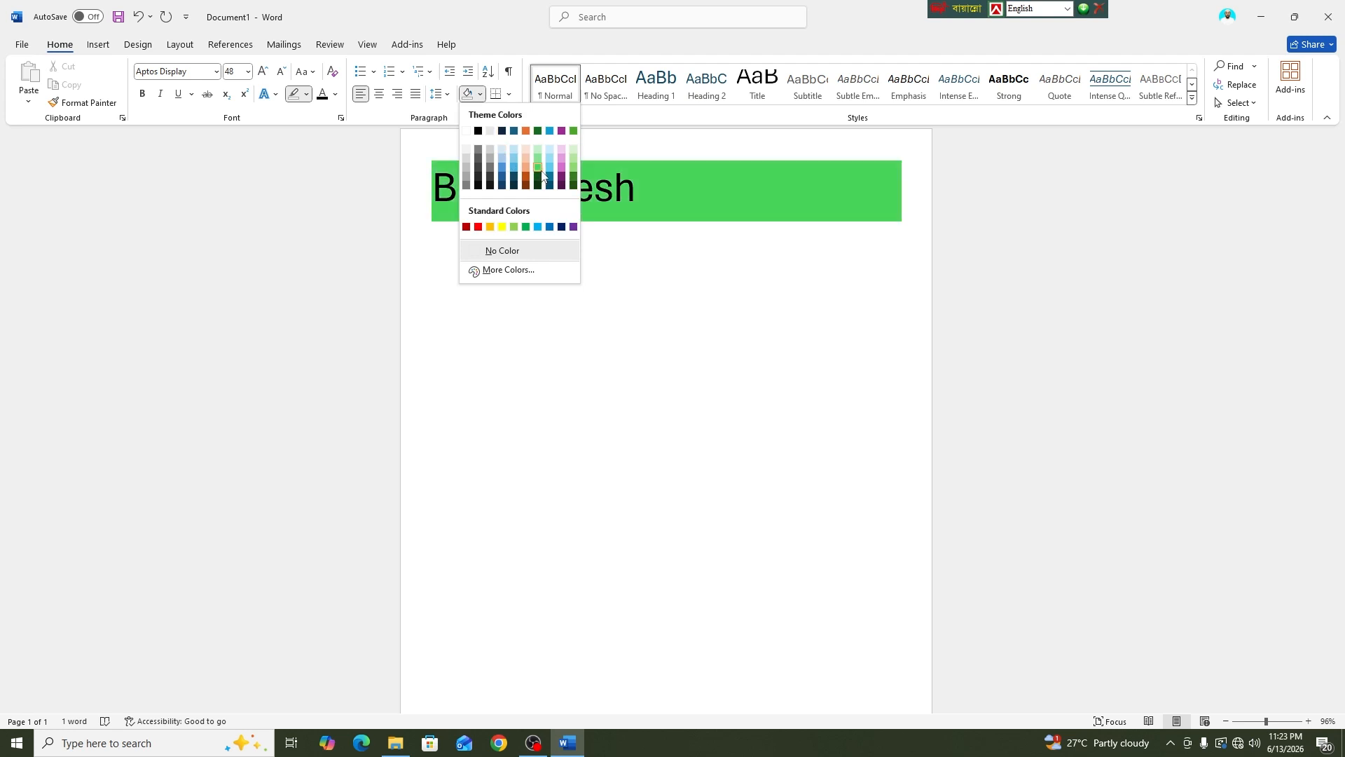
pyautogui.click(514, 226)
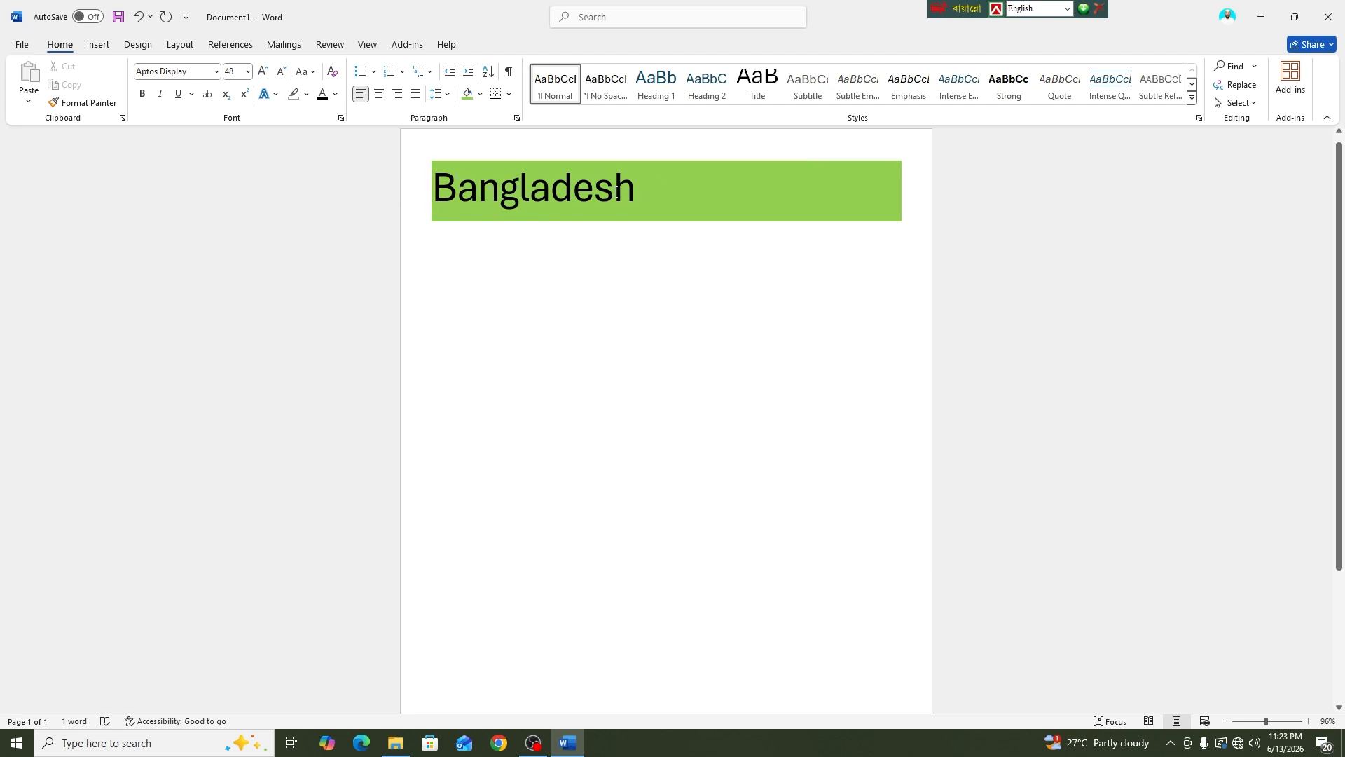
pyautogui.moveTo(631, 193); pyautogui.dragTo(410, 199)
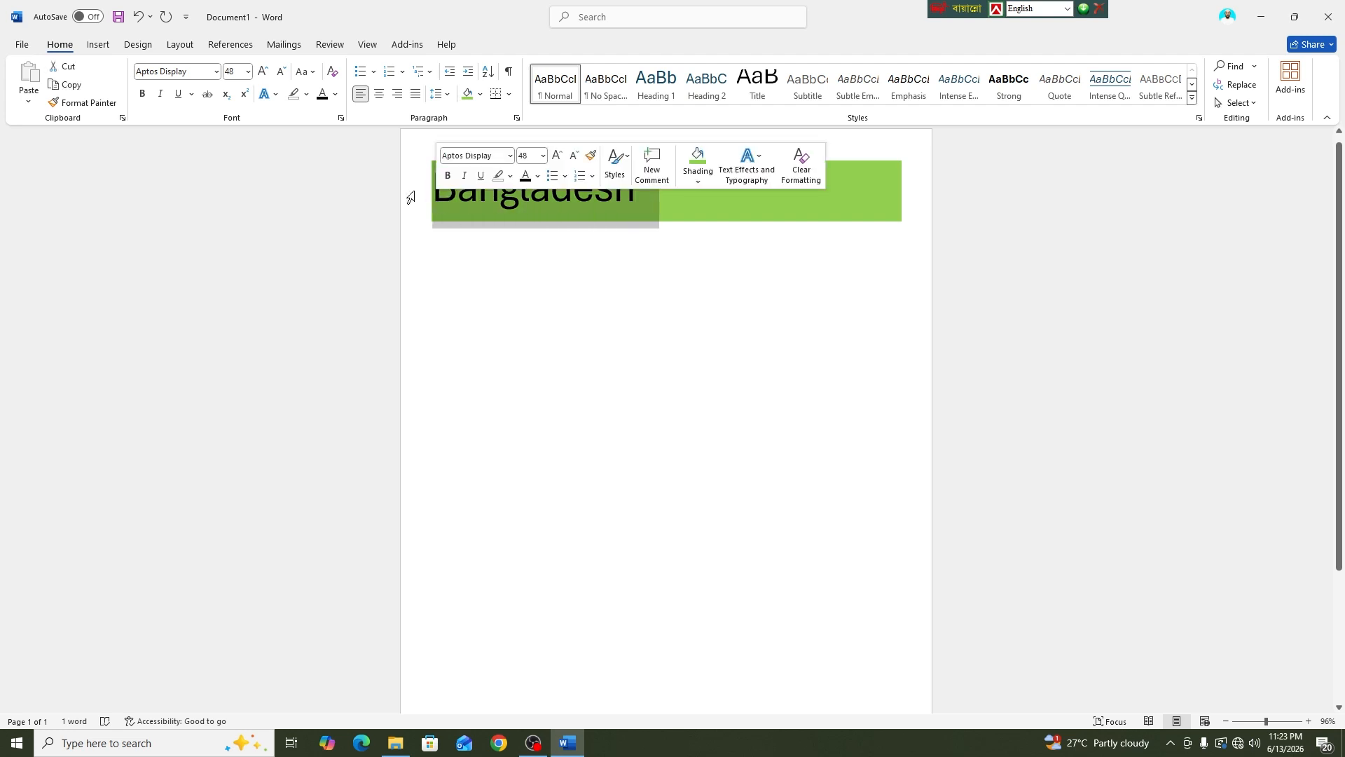
pyautogui.click(276, 98)
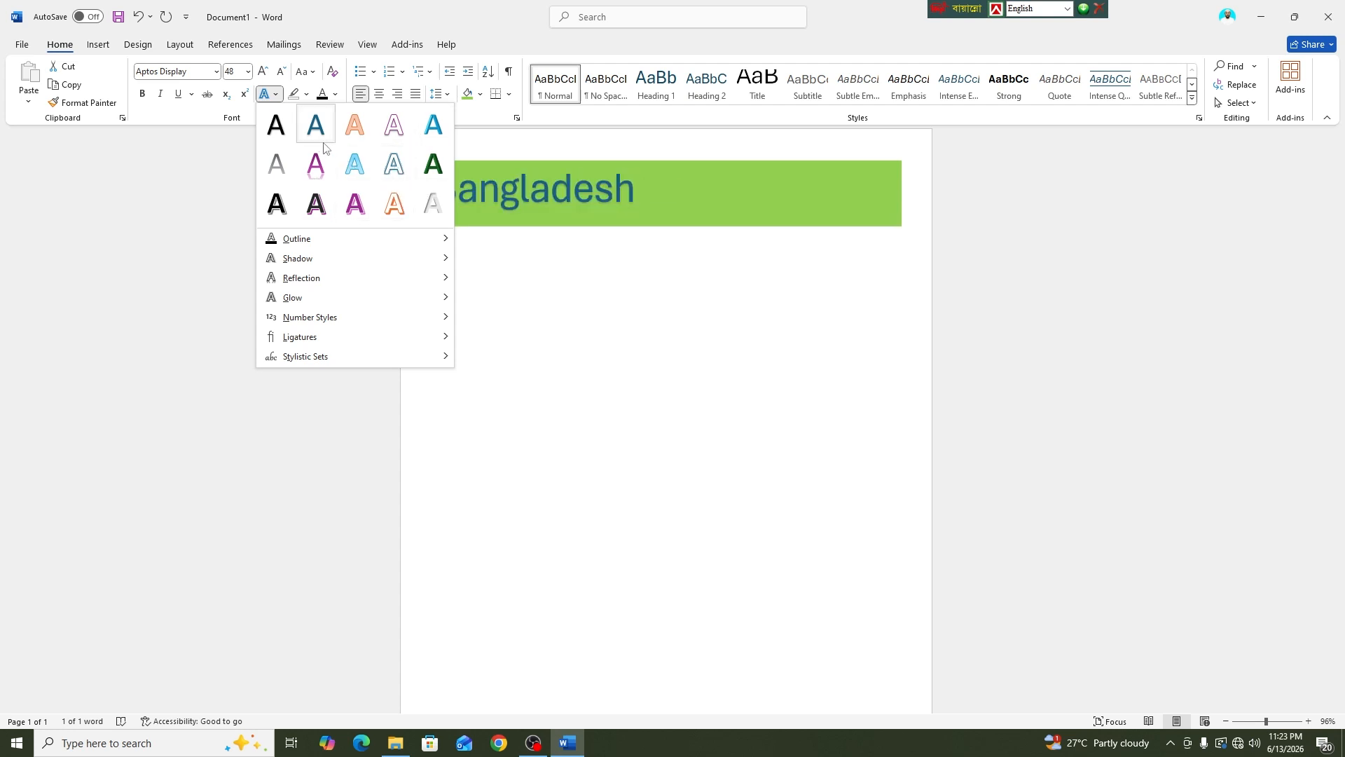
pyautogui.click(463, 253)
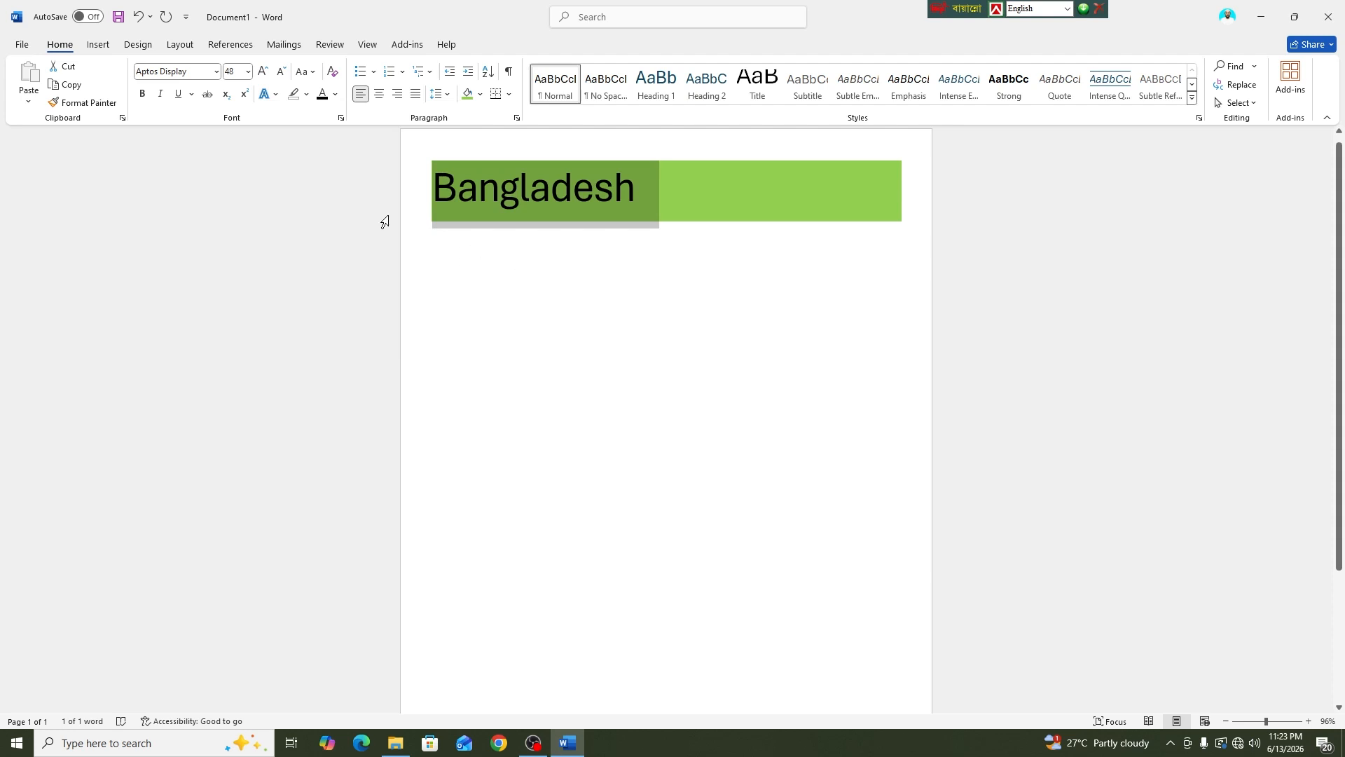
pyautogui.click(641, 199)
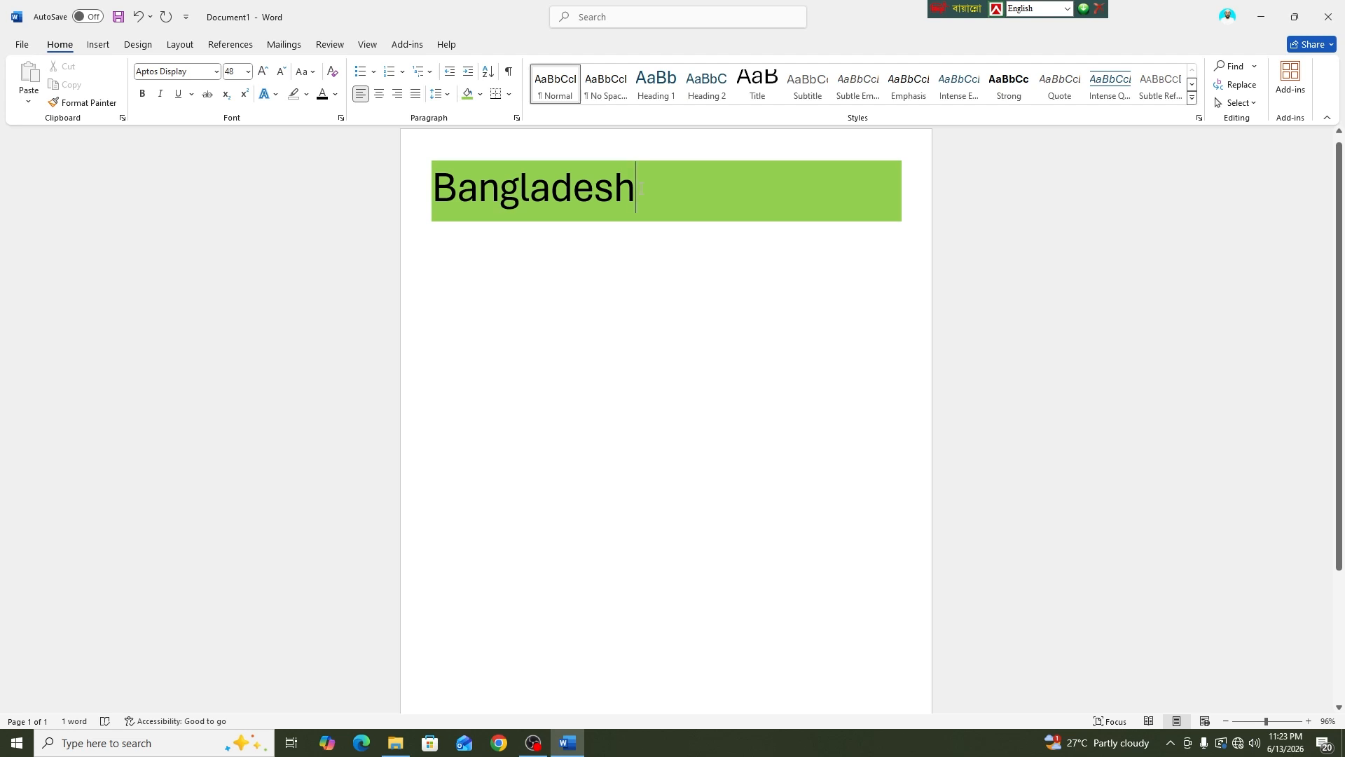
# Add "BD" directly after "Bangladesh" and format only those two letters as superscript and finally as subscript
pyautogui.write('BD')
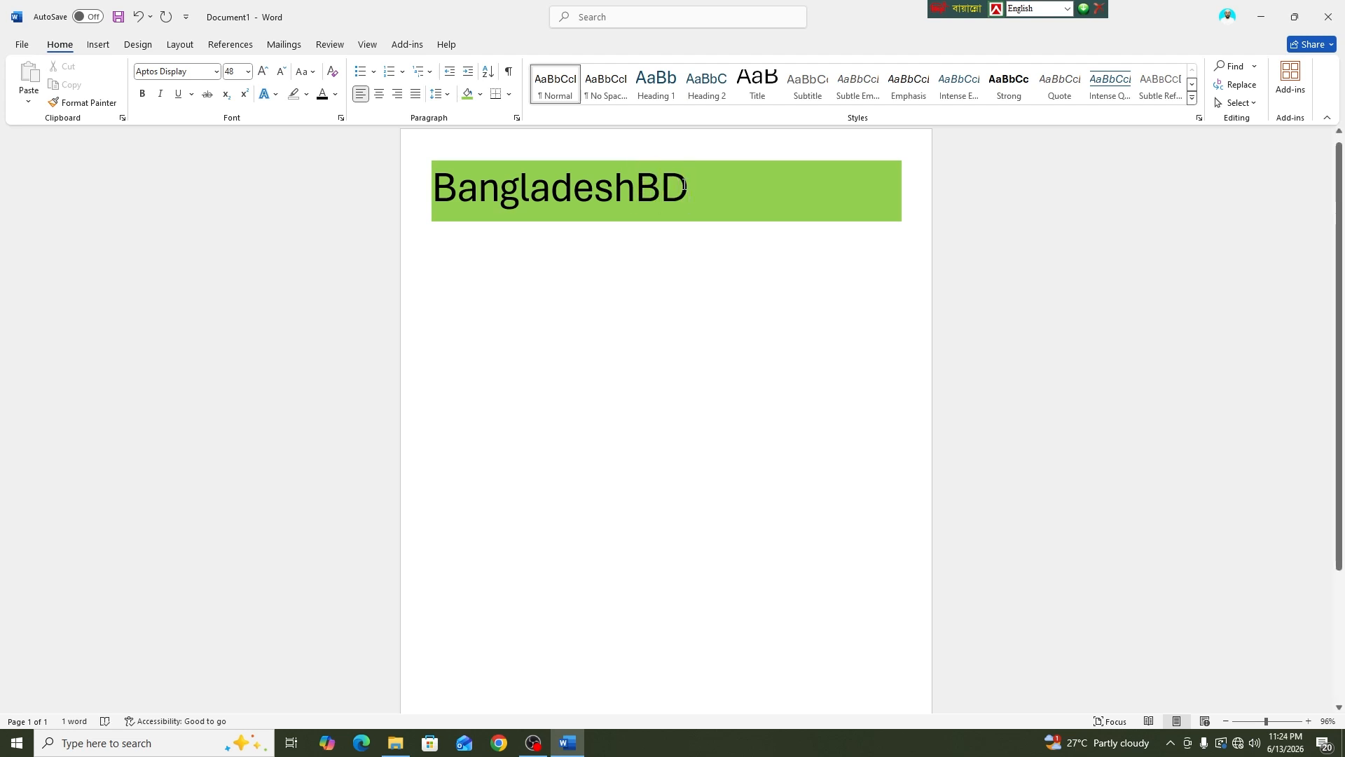
pyautogui.moveTo(689, 185); pyautogui.dragTo(636, 185)
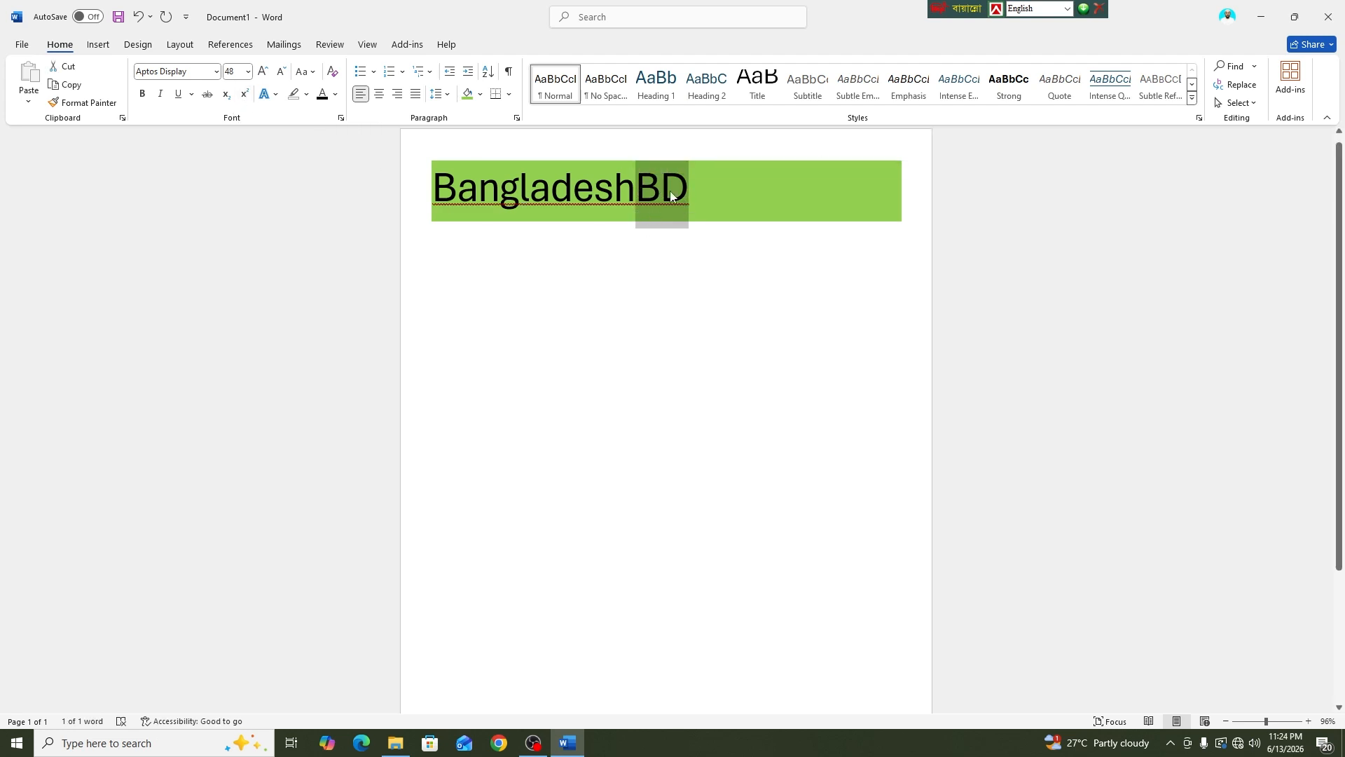
pyautogui.click(243, 96)
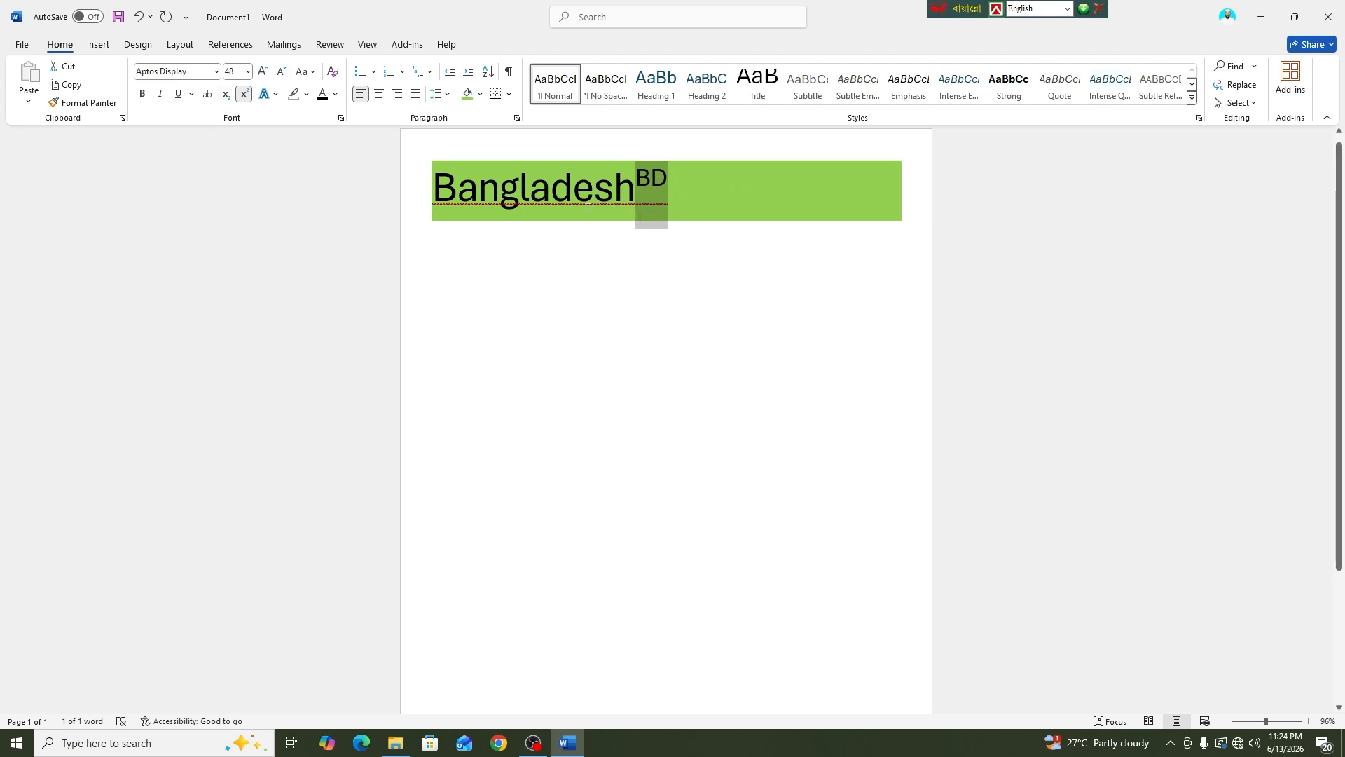
pyautogui.click(225, 96)
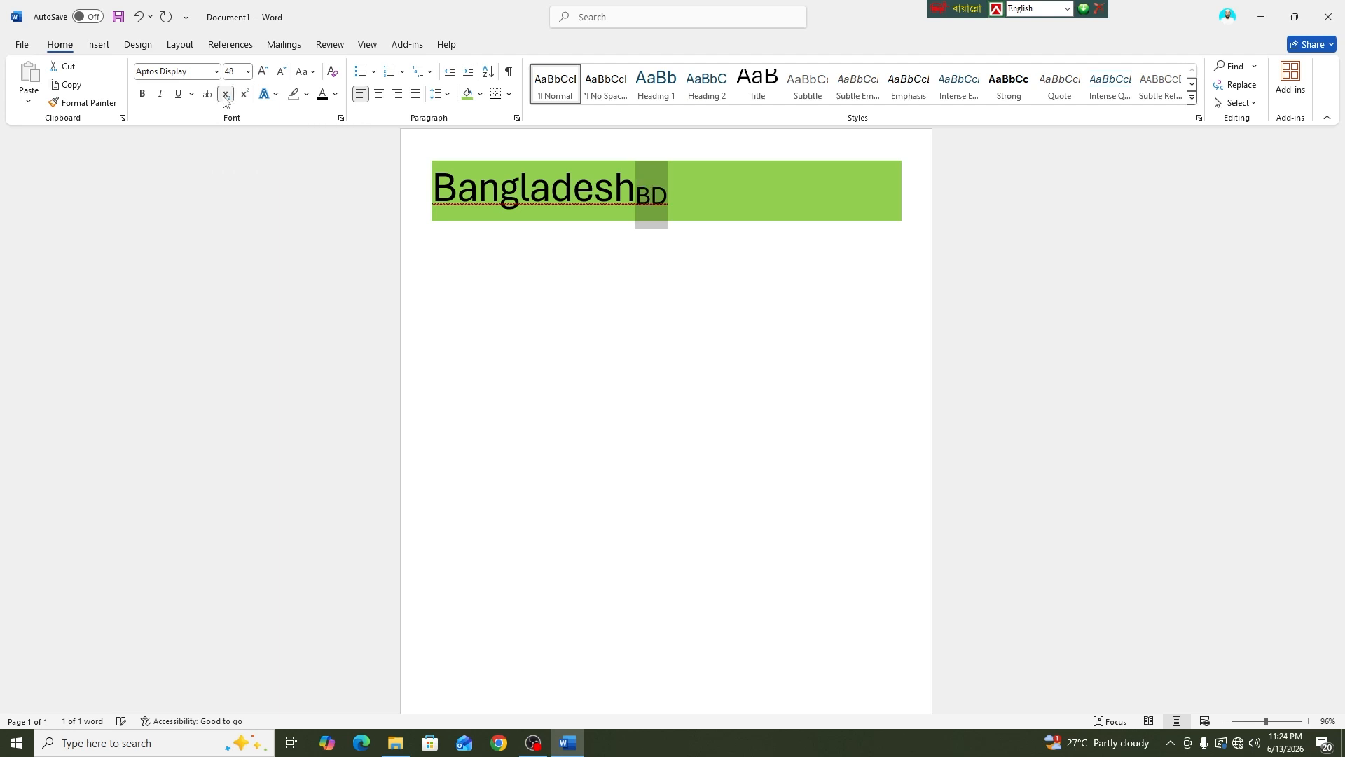
pyautogui.click(667, 203)
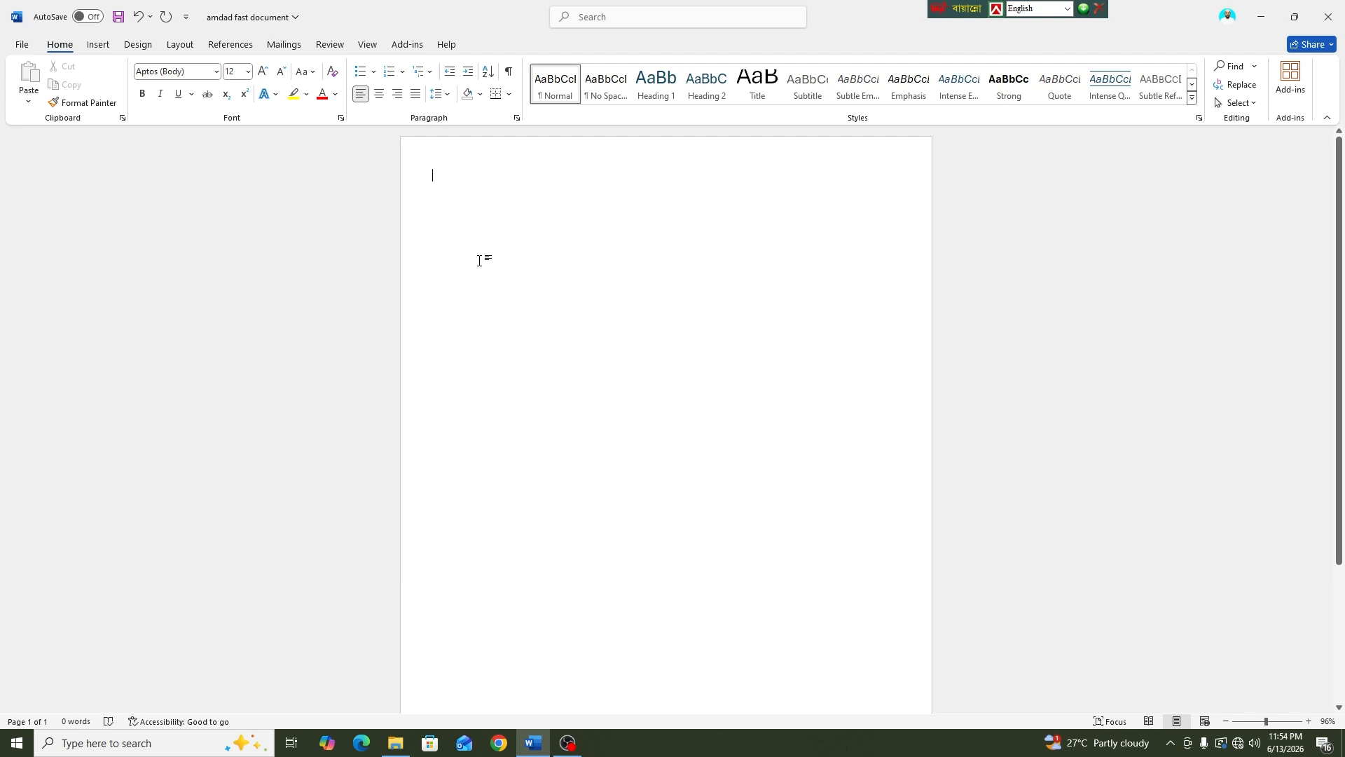
# Enter "600 450" in the other, blank document and apply strikethrough to the number 600
pyautogui.write('600')
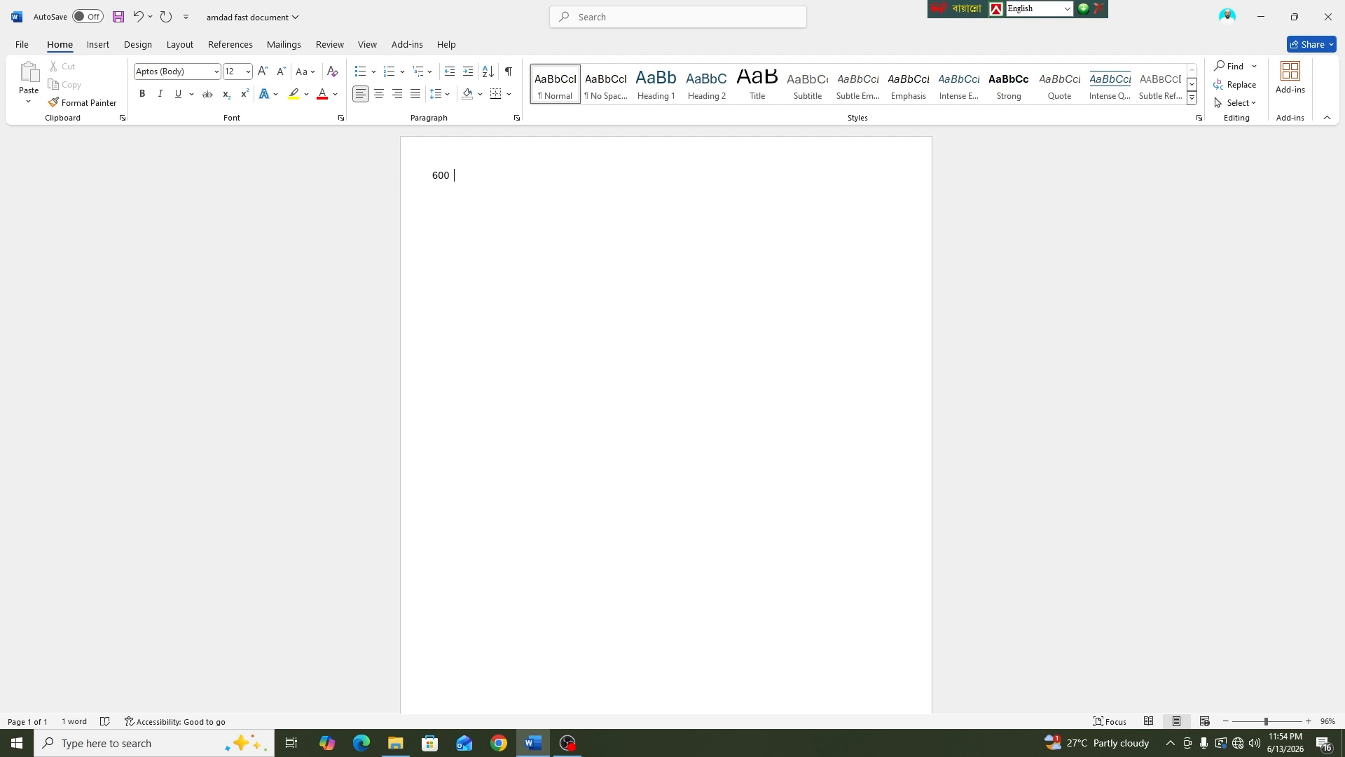
pyautogui.write('450')
pyautogui.doubleClick(445, 174)
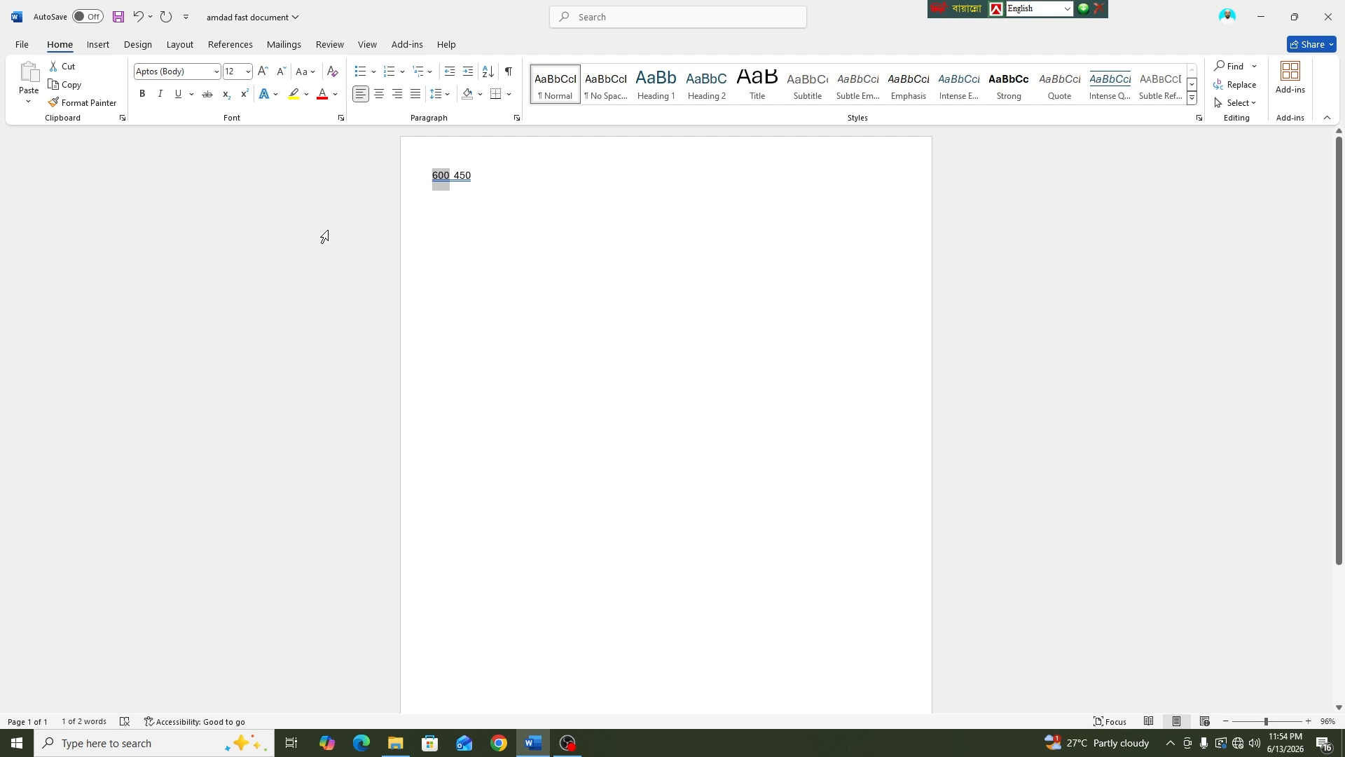
pyautogui.click(207, 98)
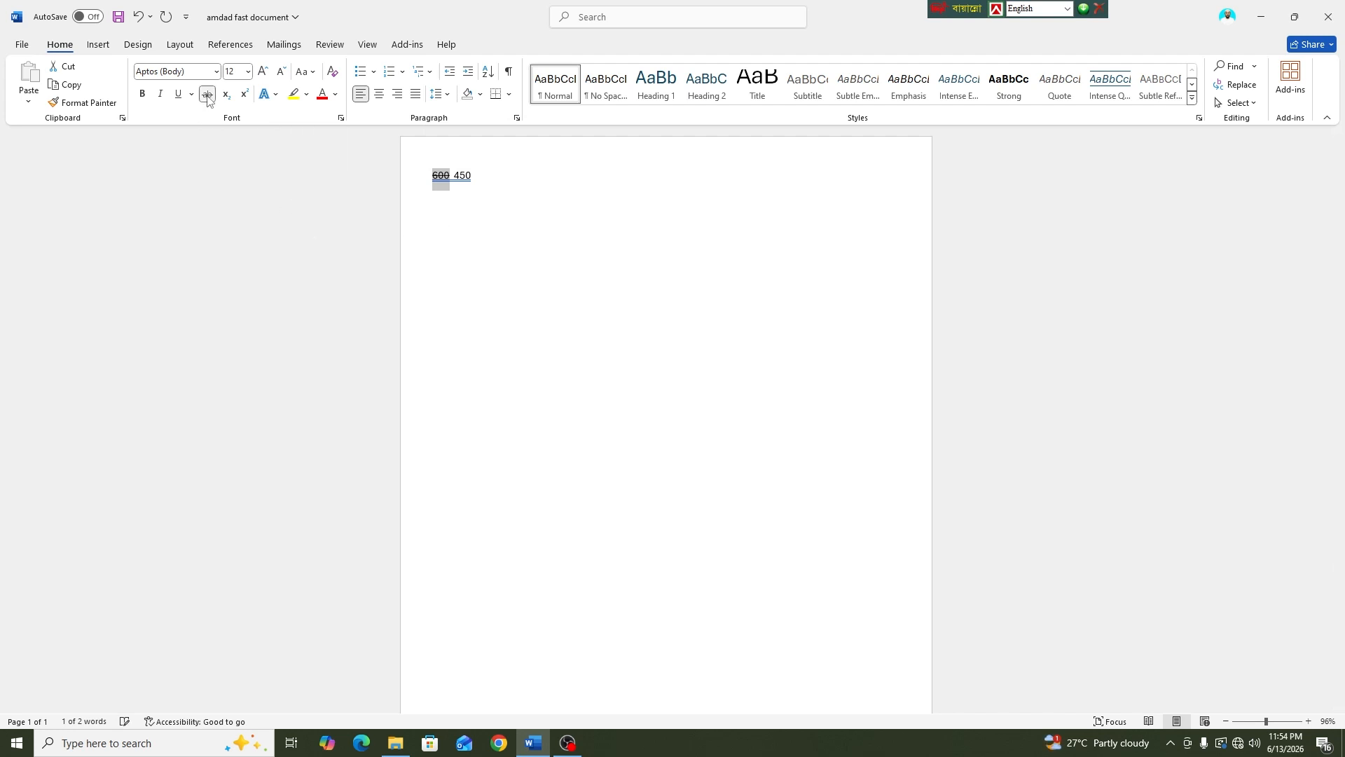
pyautogui.click(450, 175)
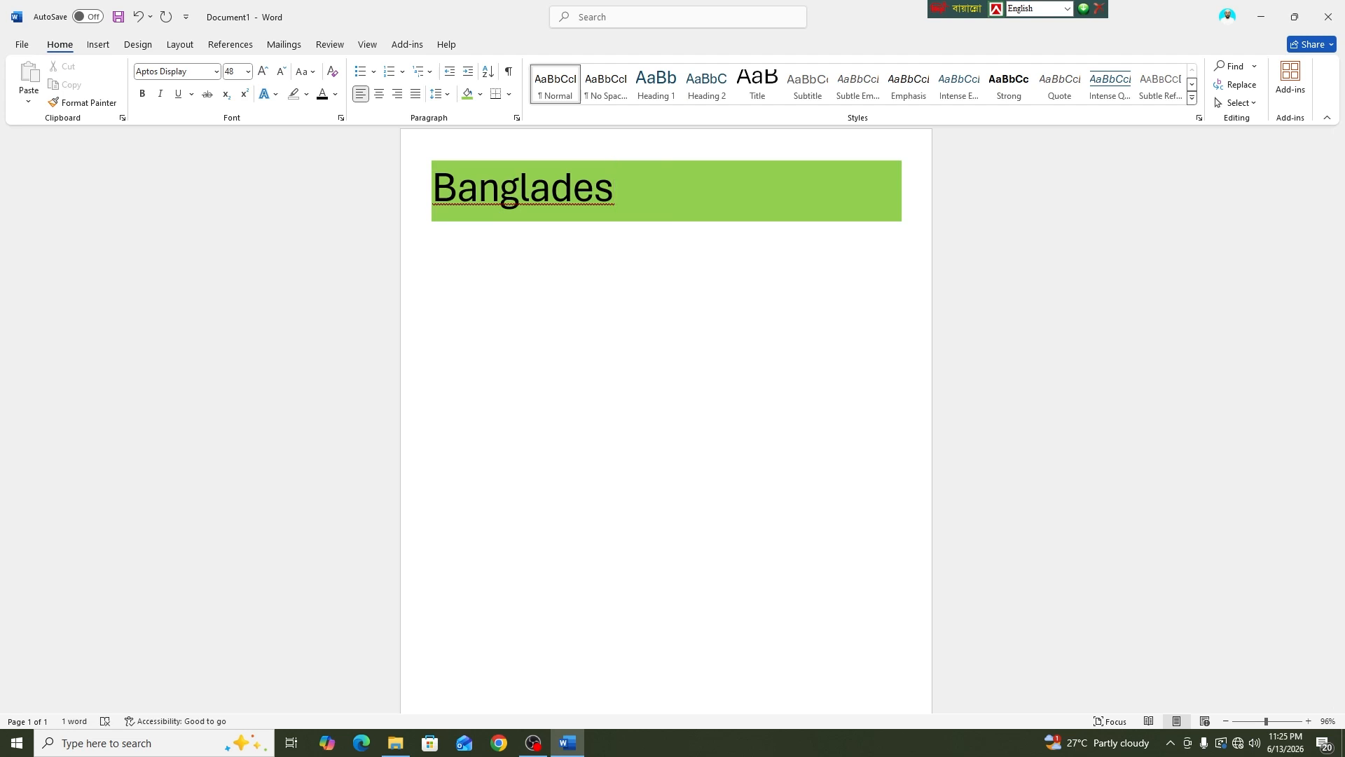
# Complete the word "Banglades" as "Bangladesh" by adding a lowercase "h" at its end
pyautogui.write('H')
pyautogui.press('BackSpace')
pyautogui.write('h')
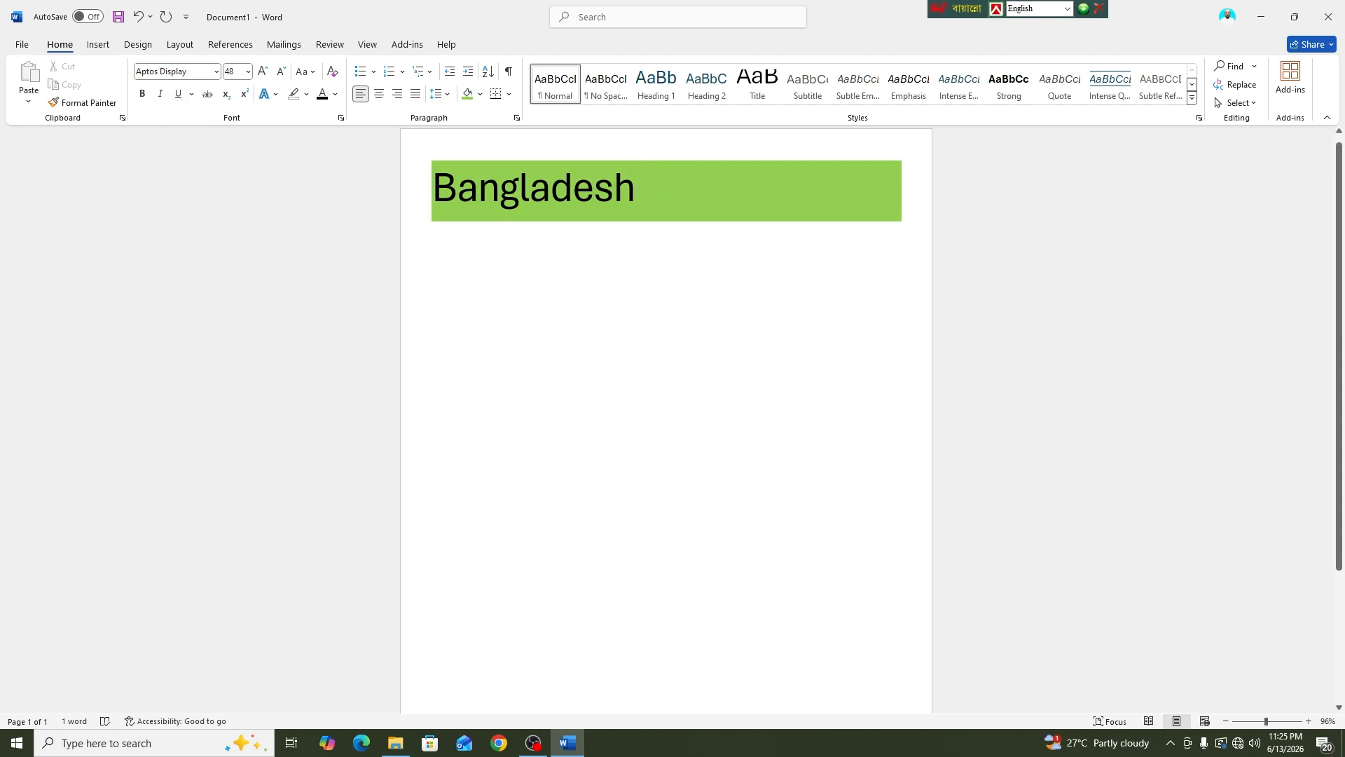
# Select the whole word "Bangladesh", apply a single underline to it and clear the selection
pyautogui.moveTo(637, 196); pyautogui.dragTo(614, 196)
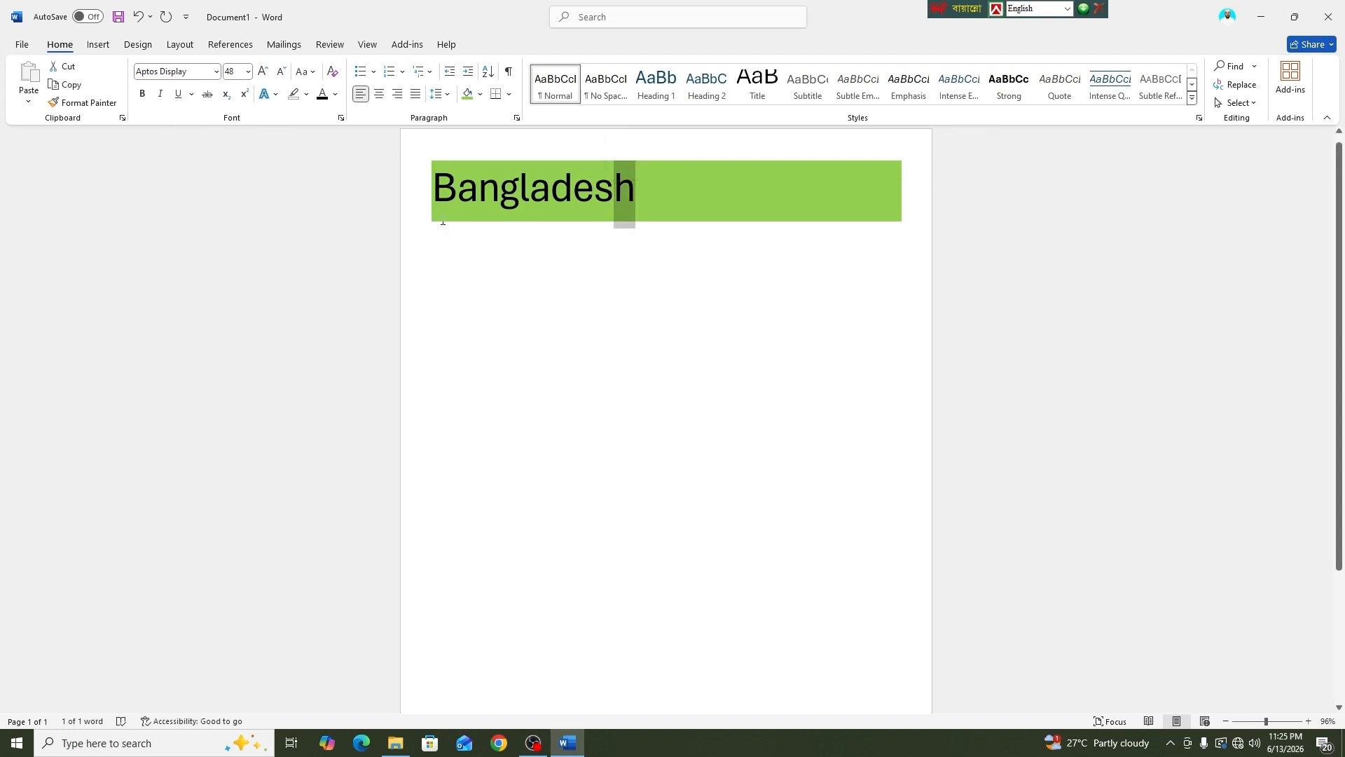
pyautogui.click(635, 184)
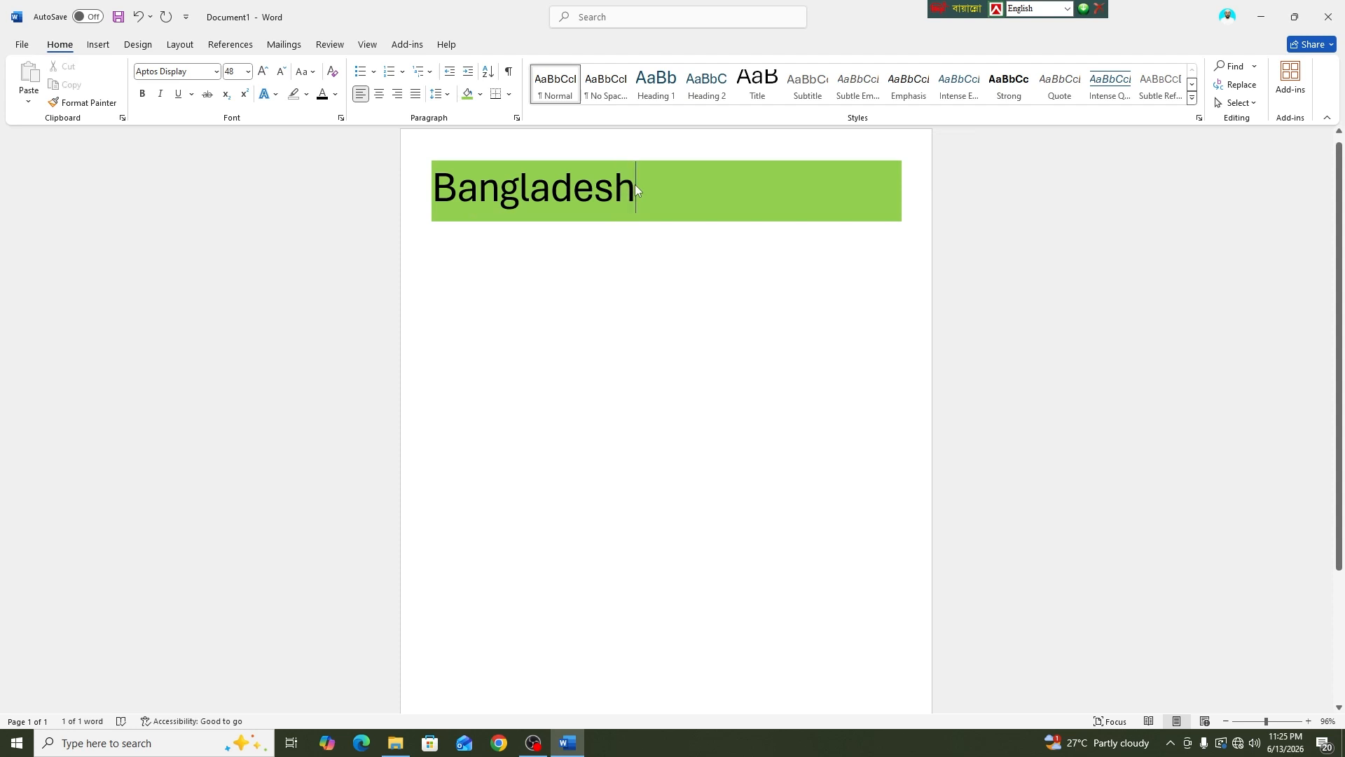
pyautogui.moveTo(635, 183); pyautogui.dragTo(343, 181)
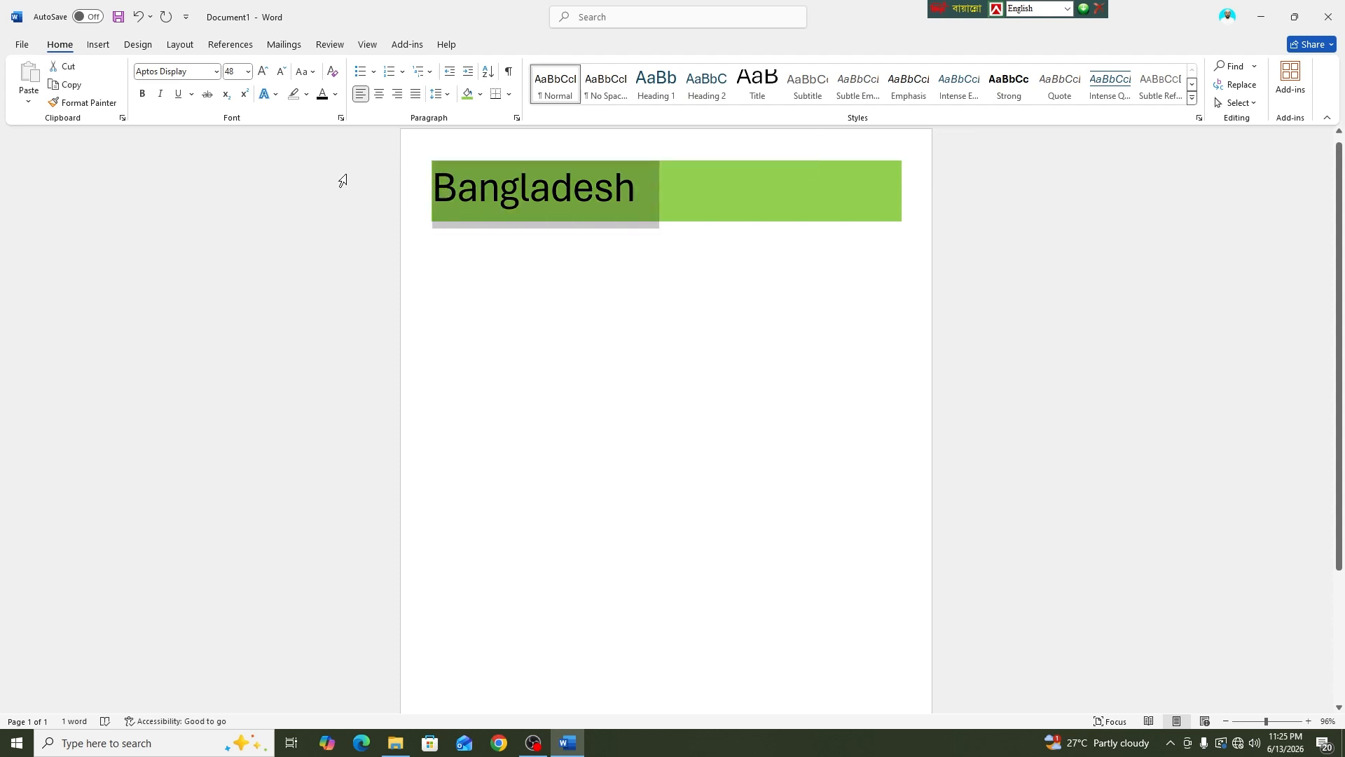
pyautogui.click(178, 93)
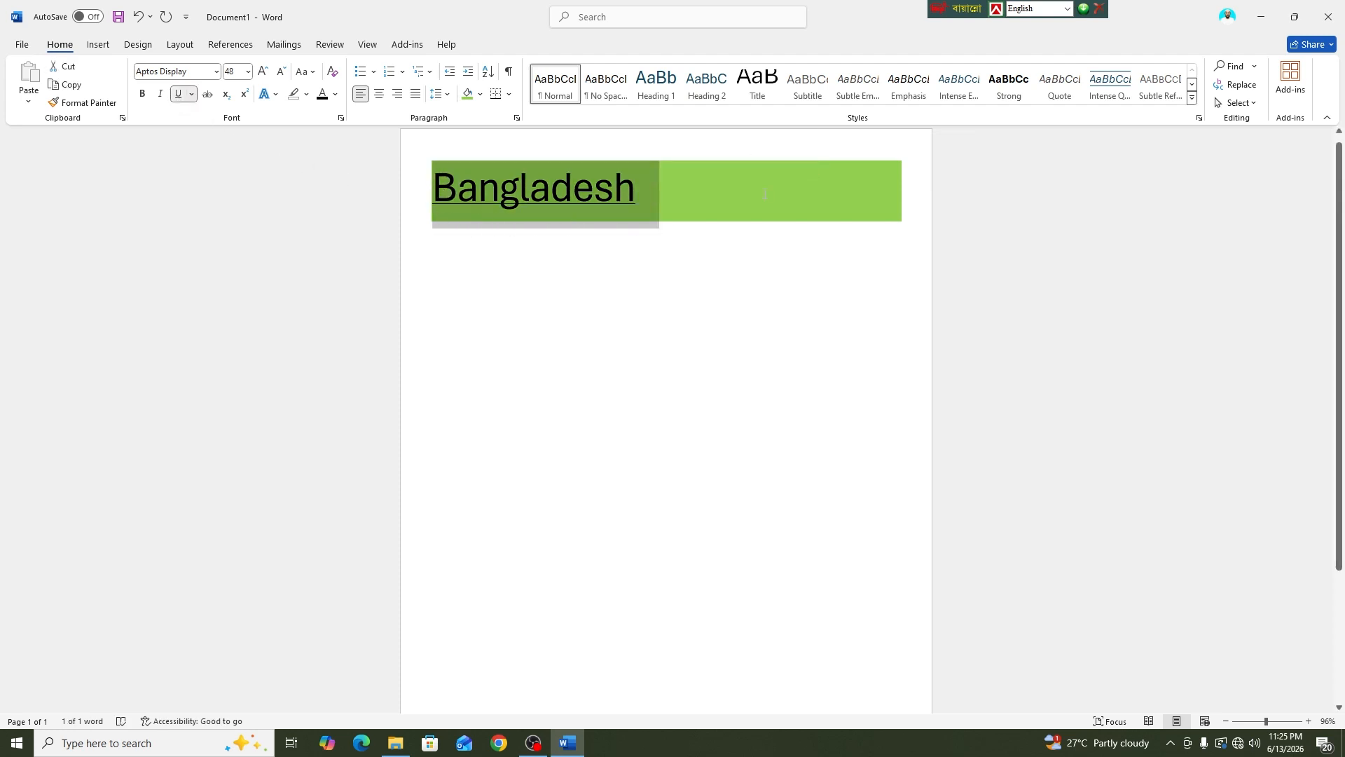
pyautogui.click(646, 198)
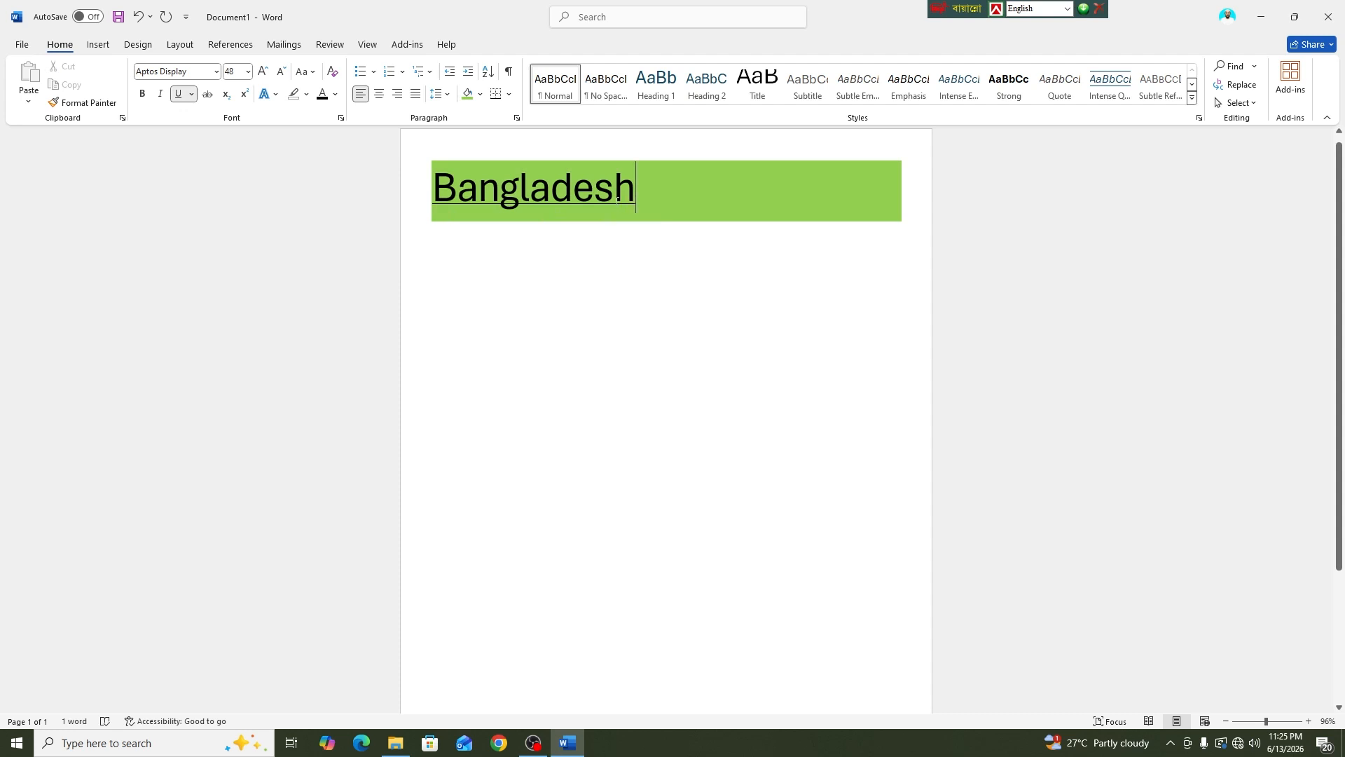
# Change the underline style of "Bangladesh" to dotted, wavy and finally double, and deselect the word
pyautogui.moveTo(635, 197); pyautogui.dragTo(414, 201)
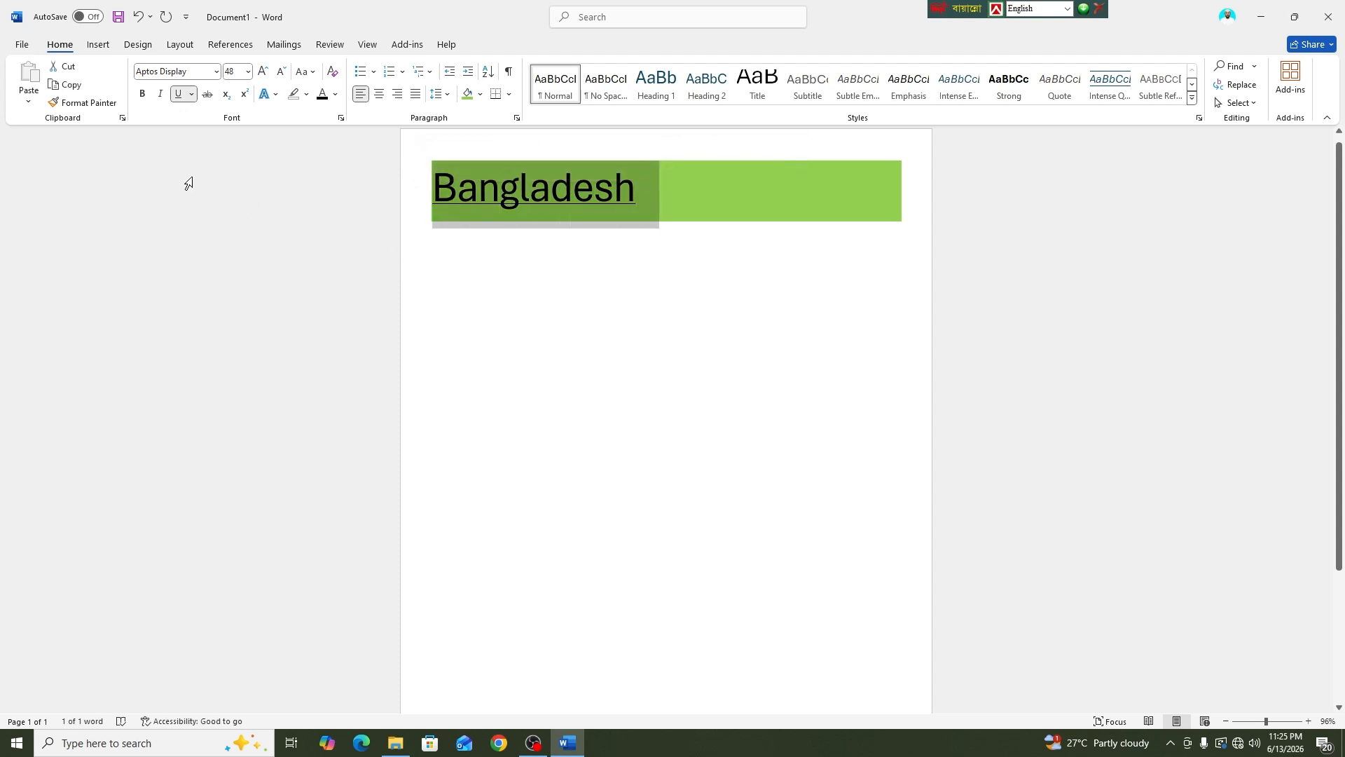
pyautogui.click(191, 94)
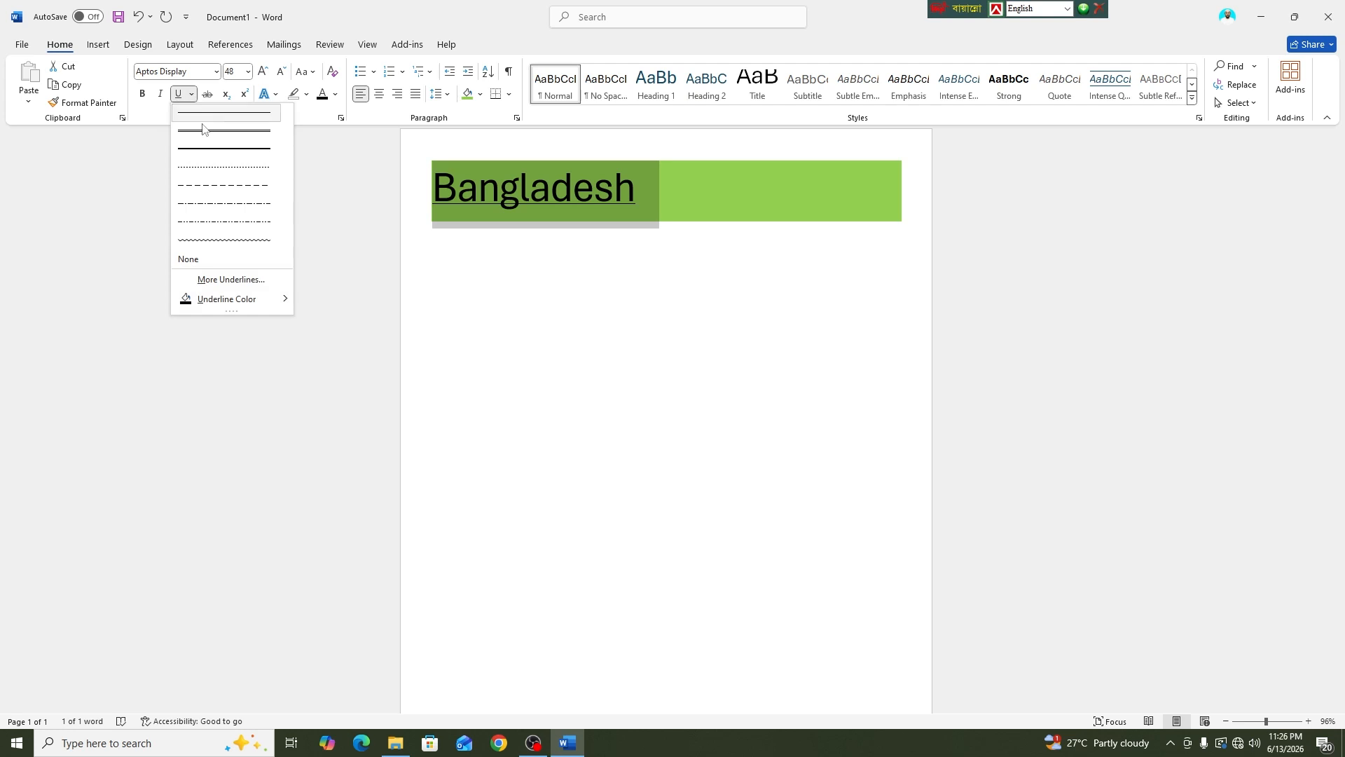
pyautogui.click(226, 183)
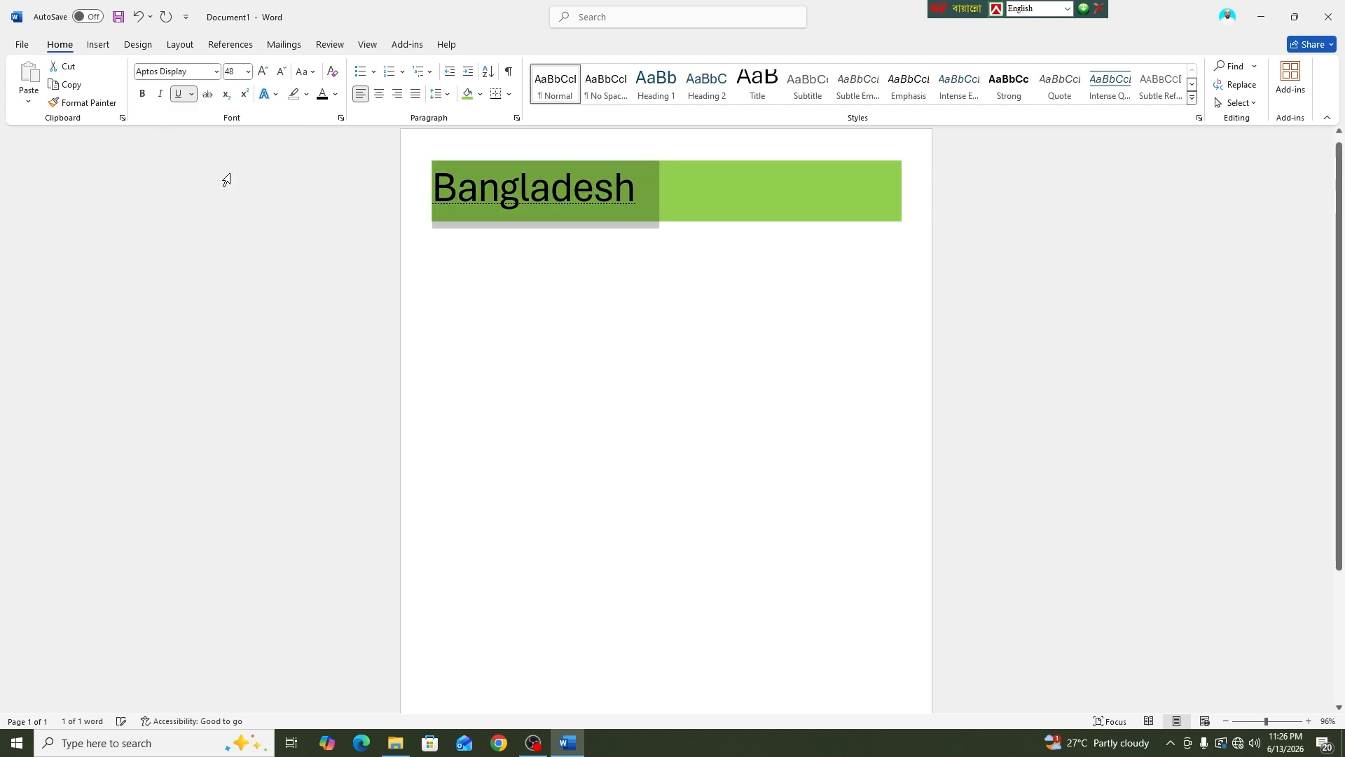
pyautogui.click(192, 94)
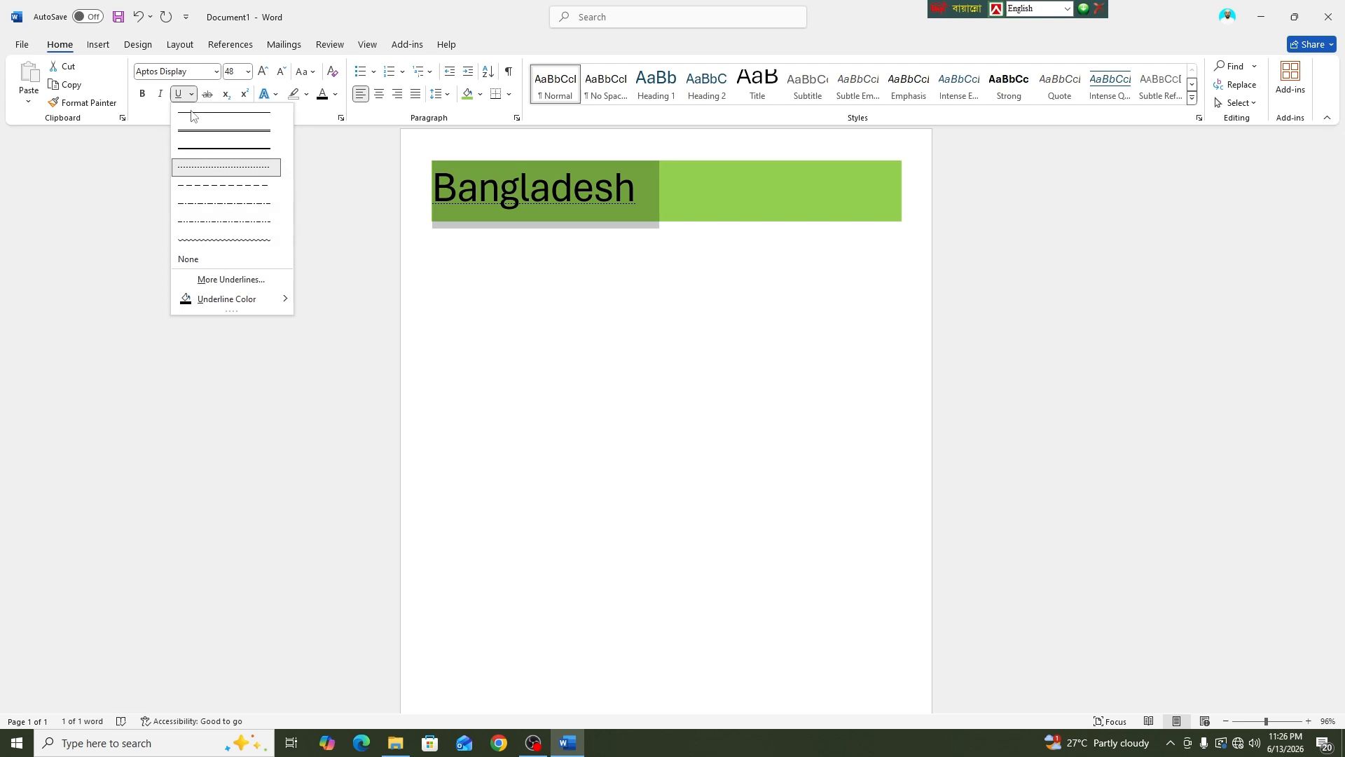
pyautogui.click(201, 244)
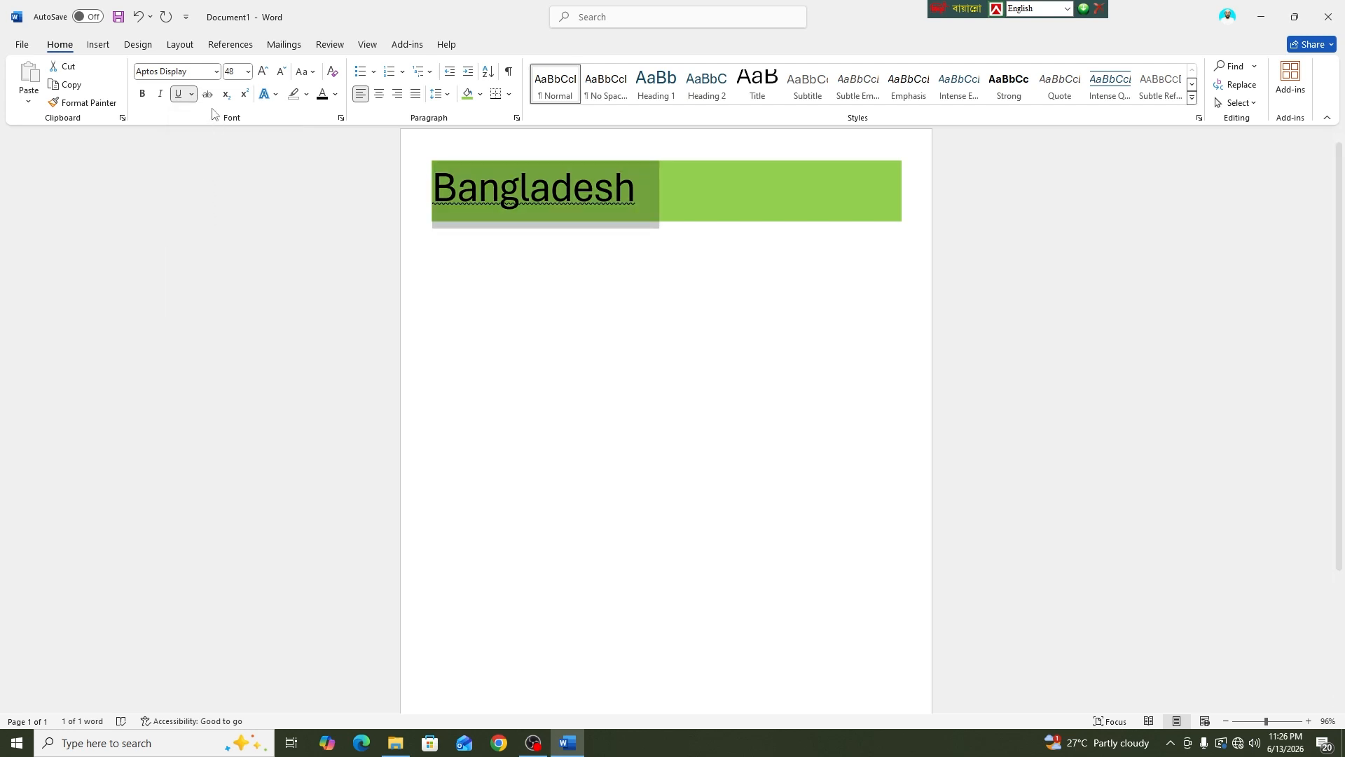
pyautogui.click(191, 95)
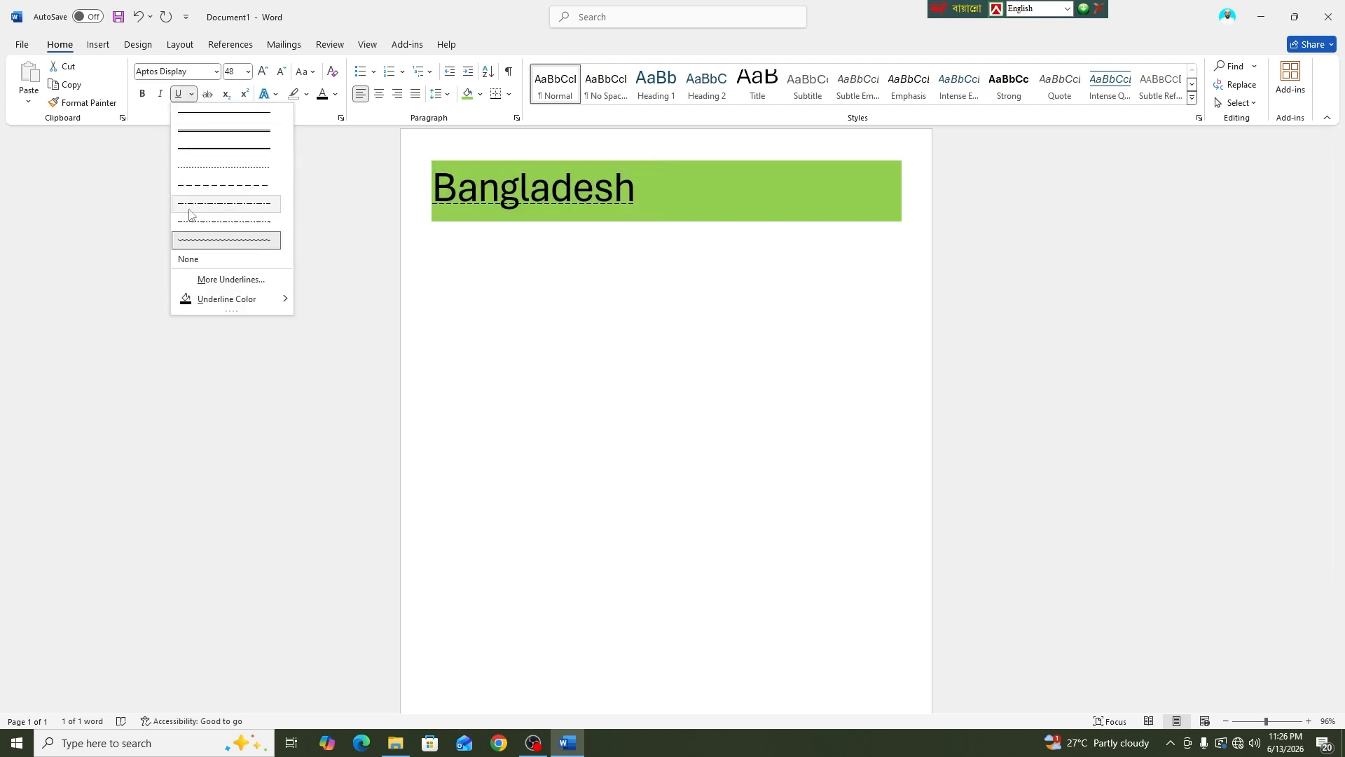
pyautogui.click(213, 138)
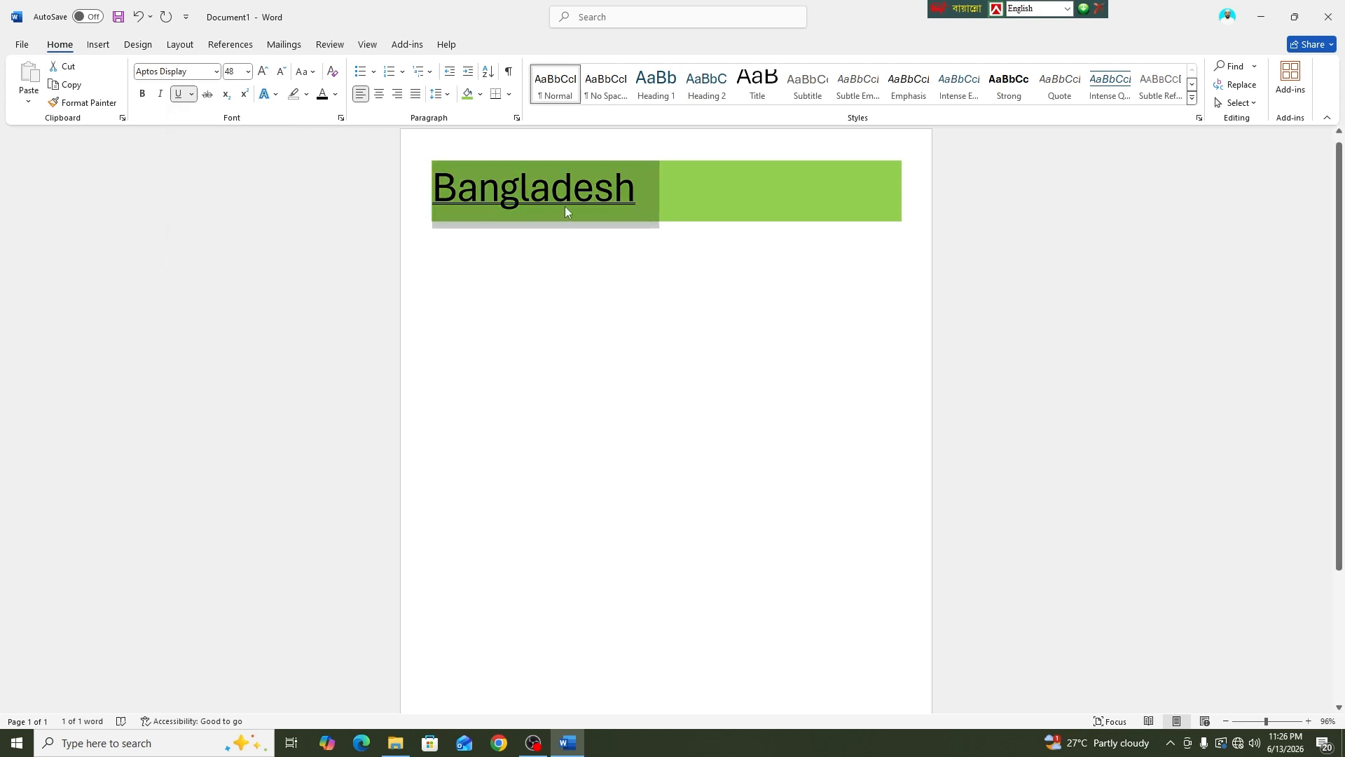
pyautogui.click(645, 200)
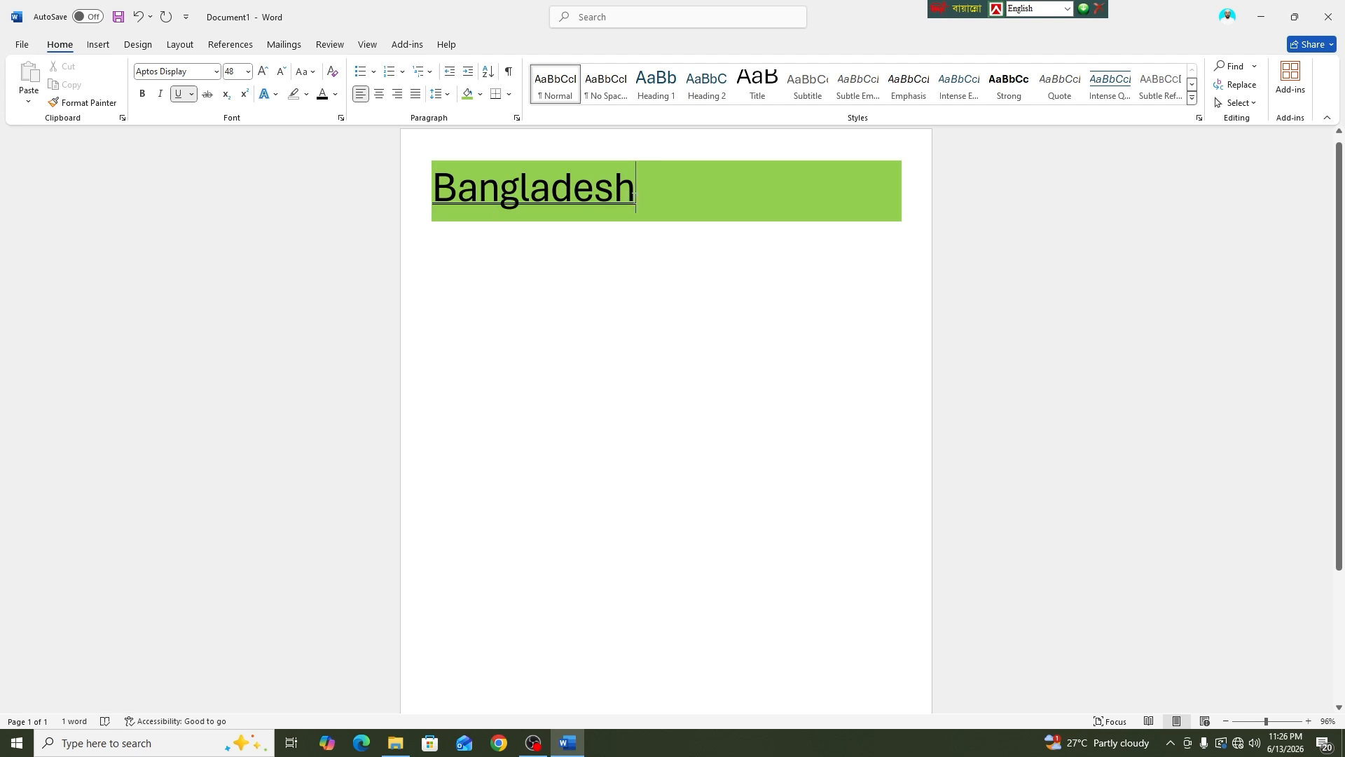
# Remove the underline from the word "Bangladesh" and clear the selection
pyautogui.moveTo(635, 185); pyautogui.dragTo(223, 185)
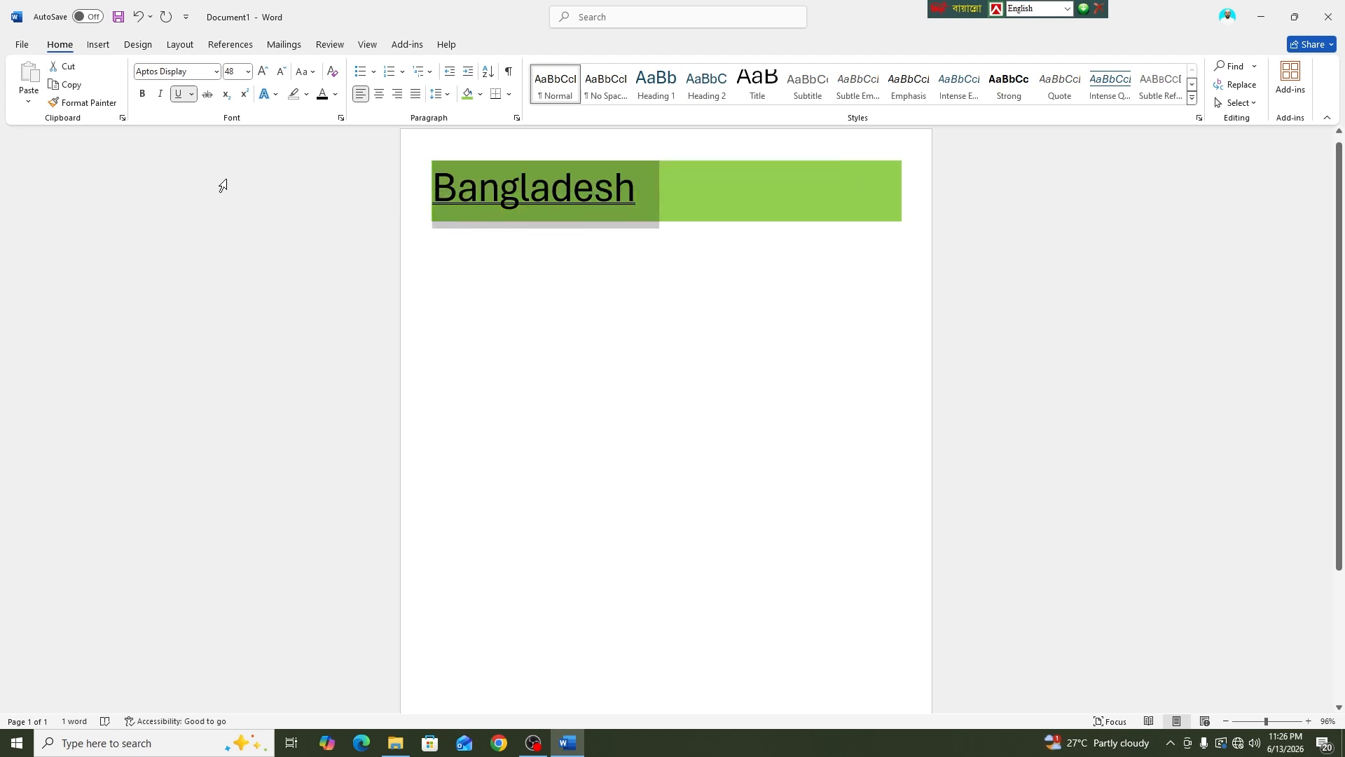
pyautogui.click(177, 95)
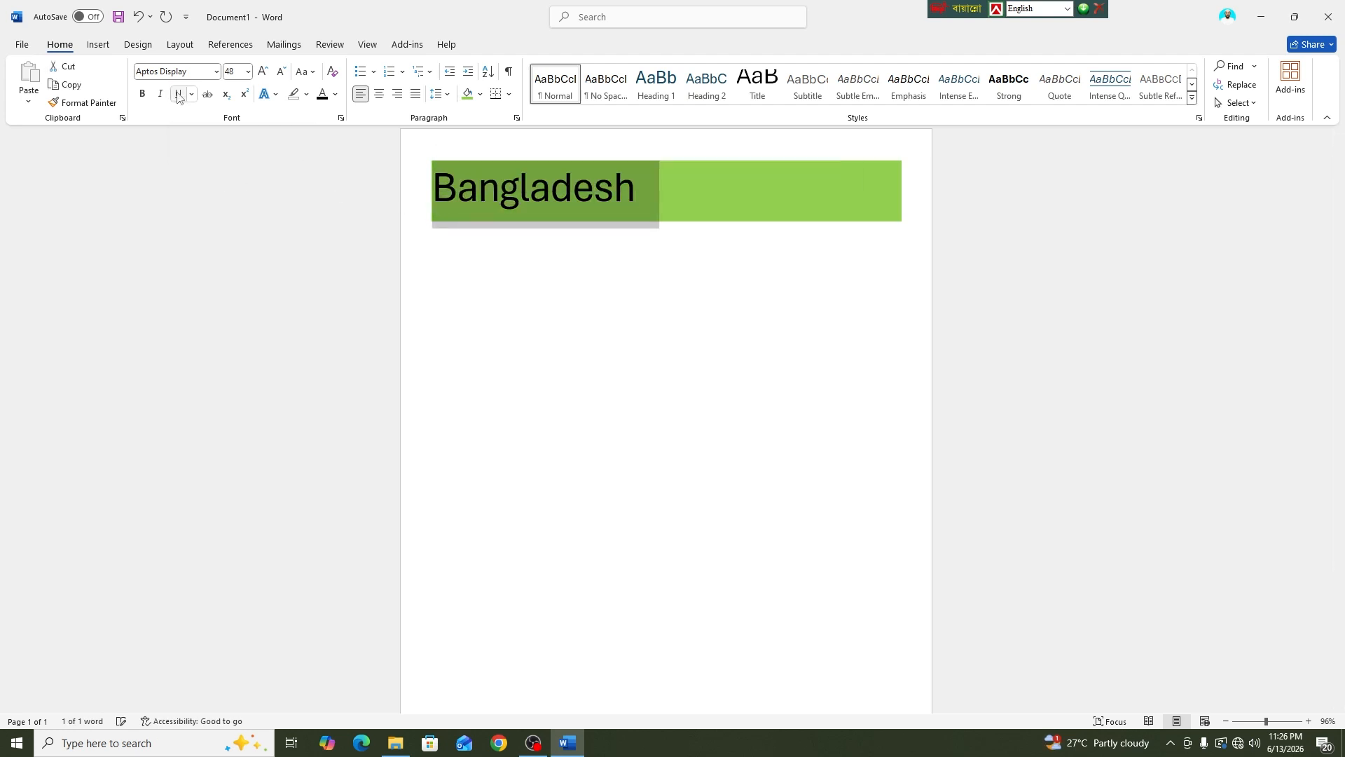
pyautogui.click(637, 190)
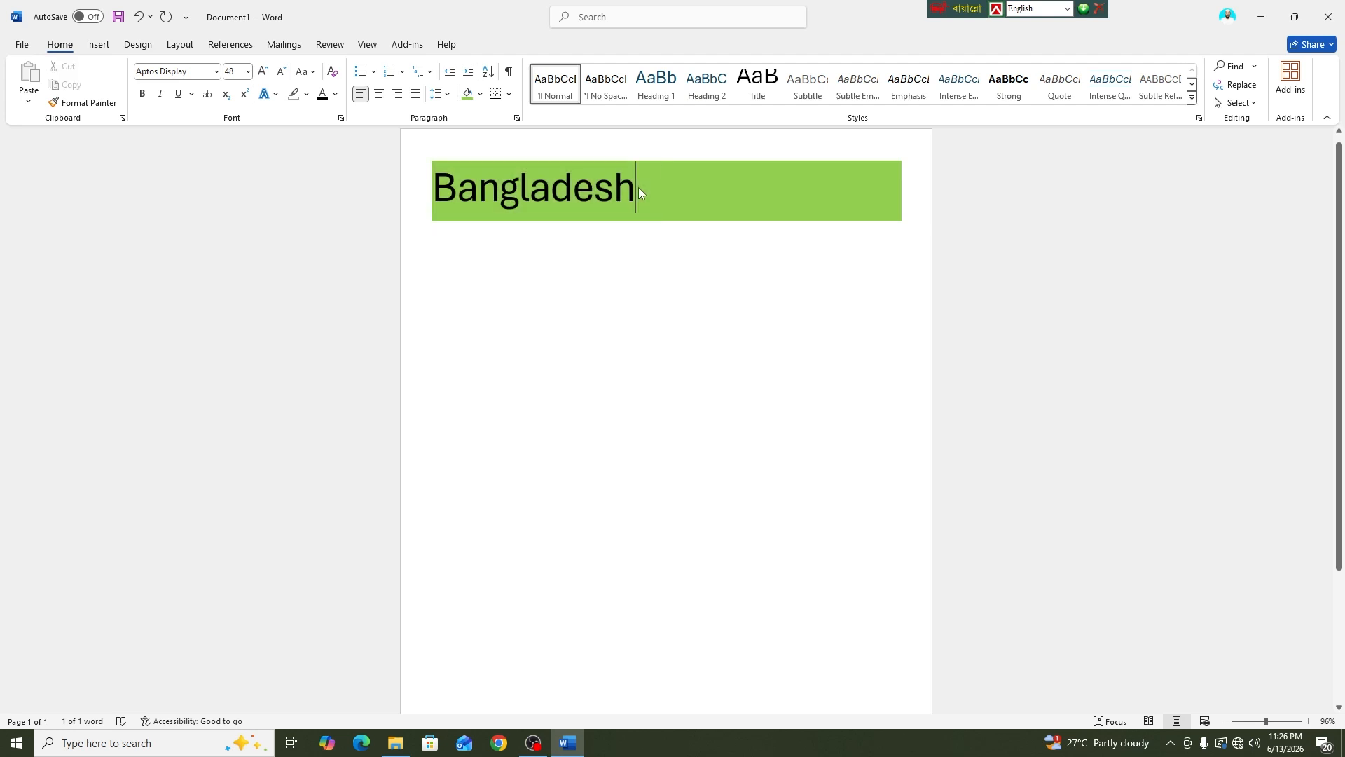
# Italicize the word "Bangladesh" and turn the italic formatting off again
pyautogui.moveTo(638, 187); pyautogui.dragTo(435, 186)
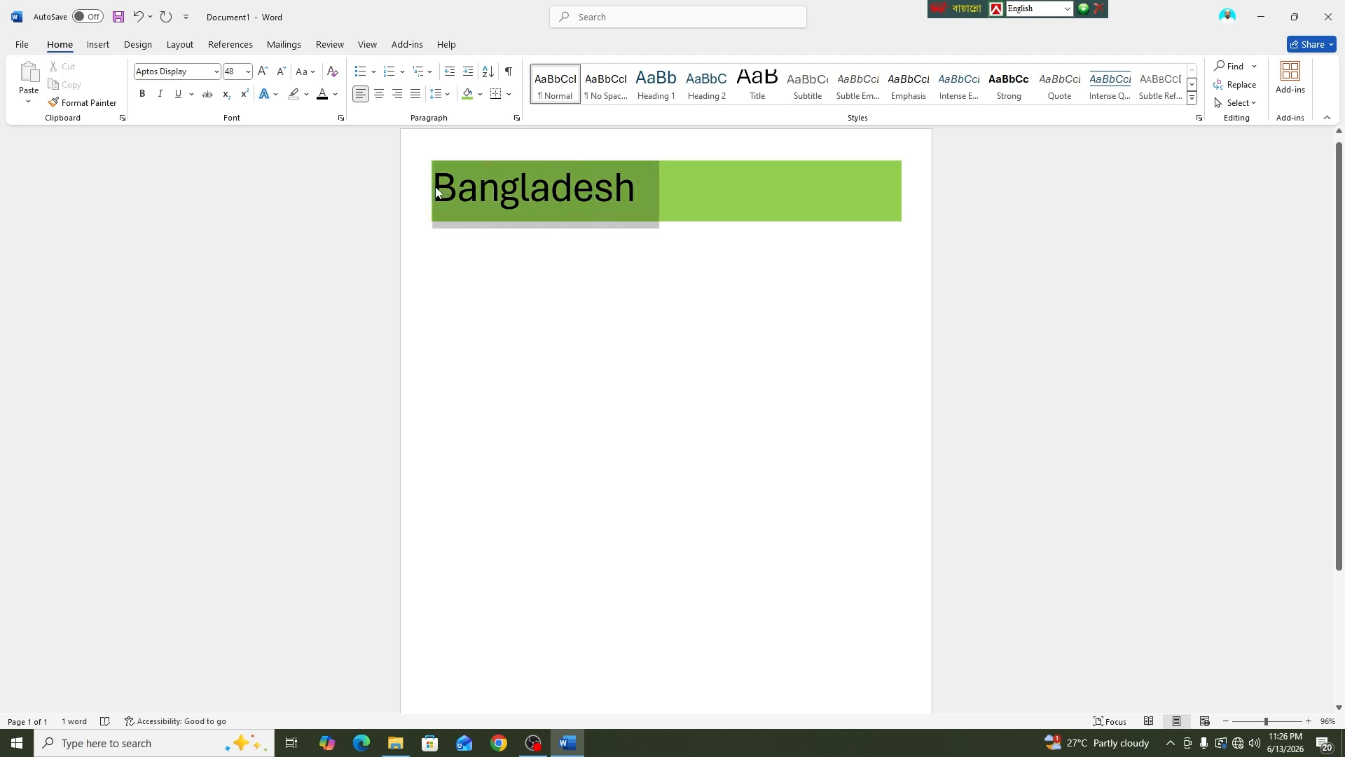
pyautogui.click(160, 98)
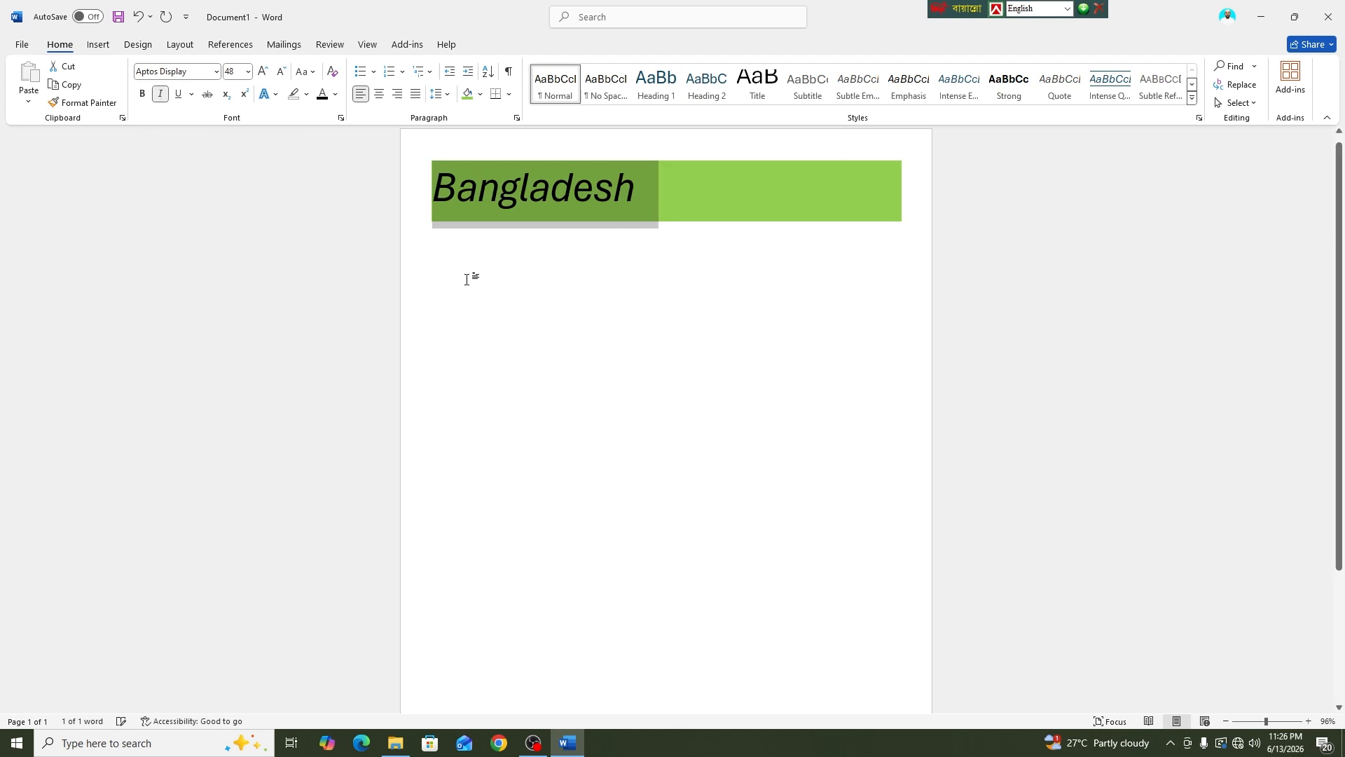
pyautogui.click(633, 195)
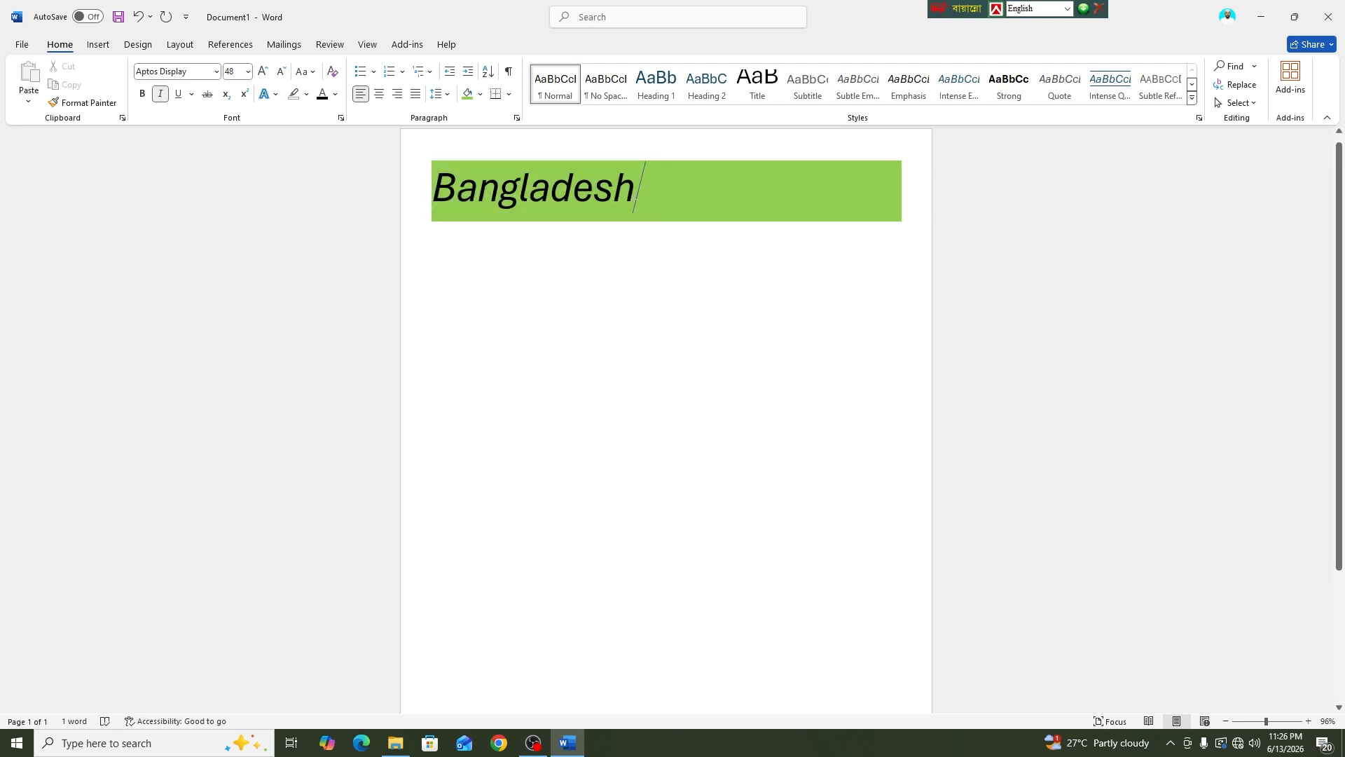
pyautogui.moveTo(652, 186); pyautogui.dragTo(199, 230)
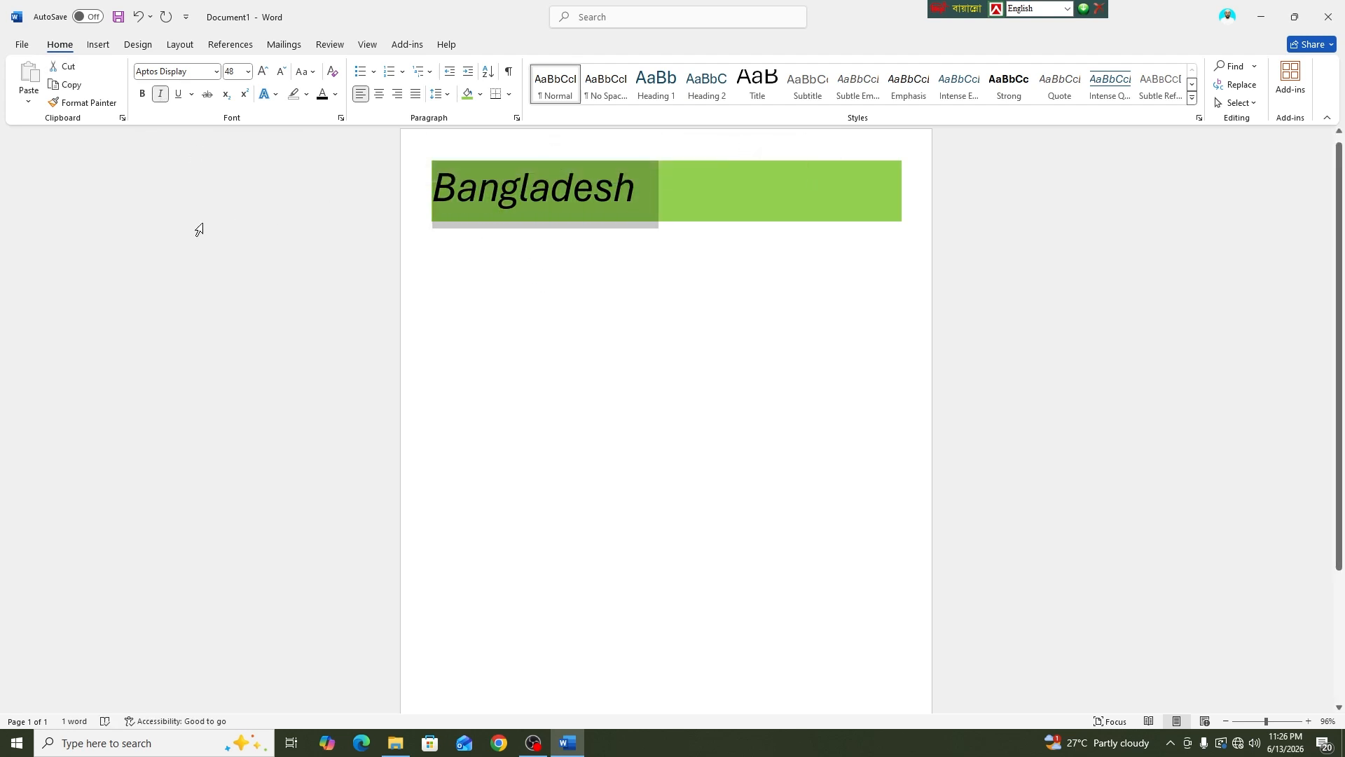
pyautogui.click(160, 95)
pyautogui.click(642, 195)
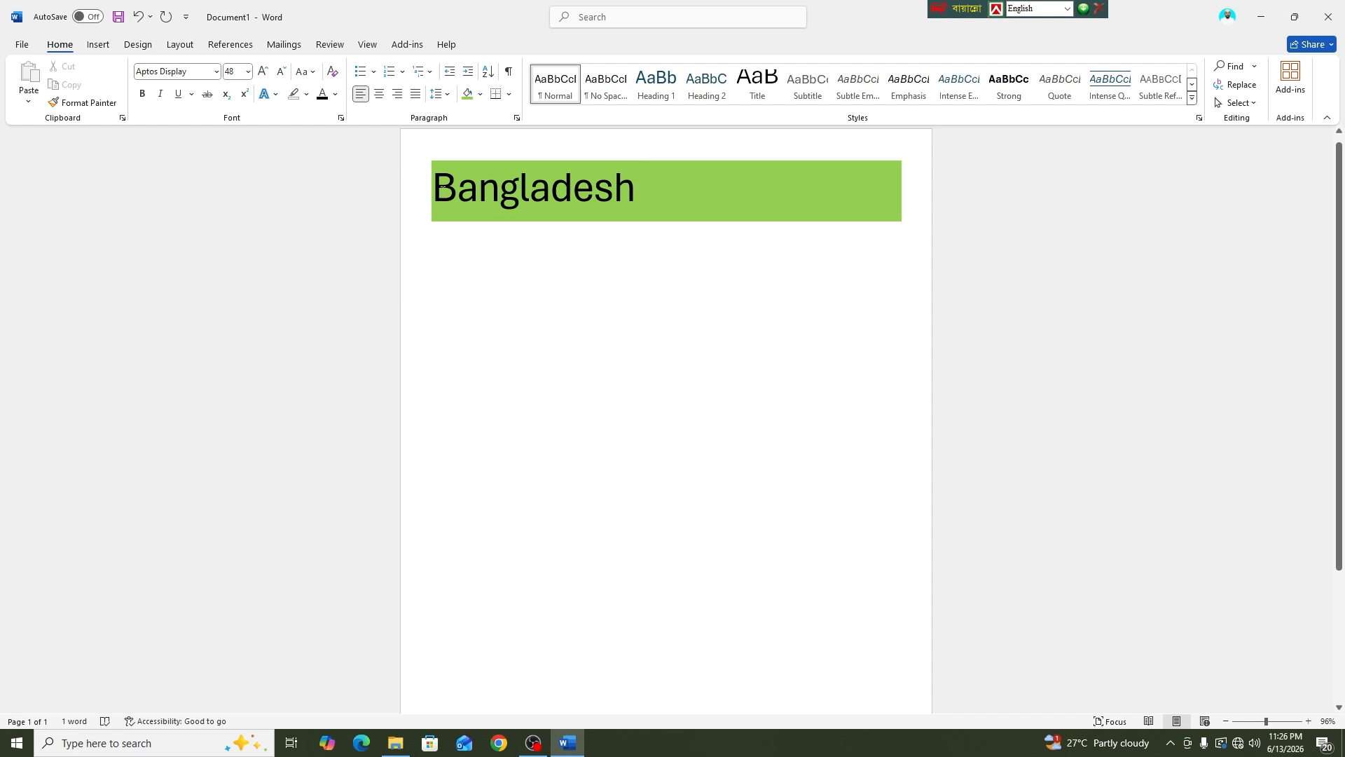
# Select the word "Bangladesh", make it bold and clear the selection
pyautogui.hotkey('ctrl', 'a')
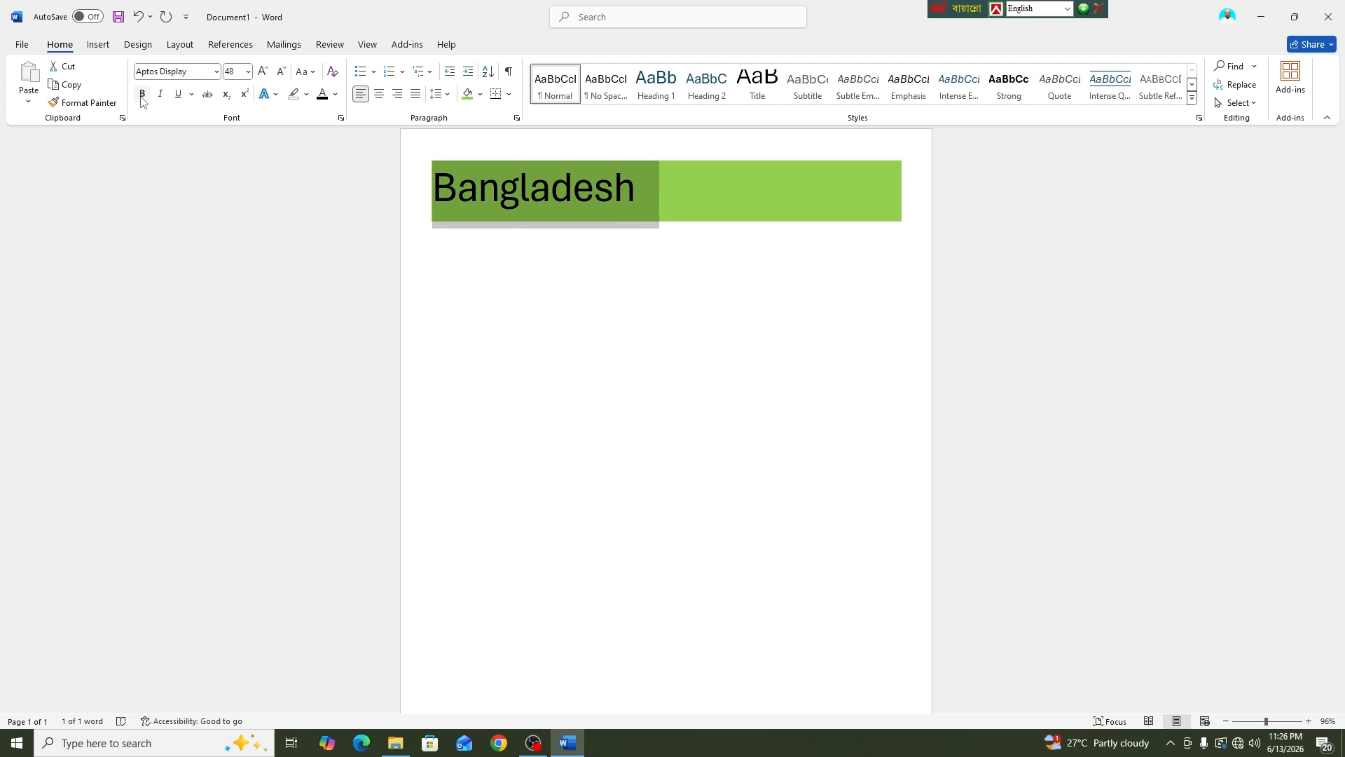
pyautogui.click(586, 176)
pyautogui.moveTo(639, 186); pyautogui.dragTo(425, 190)
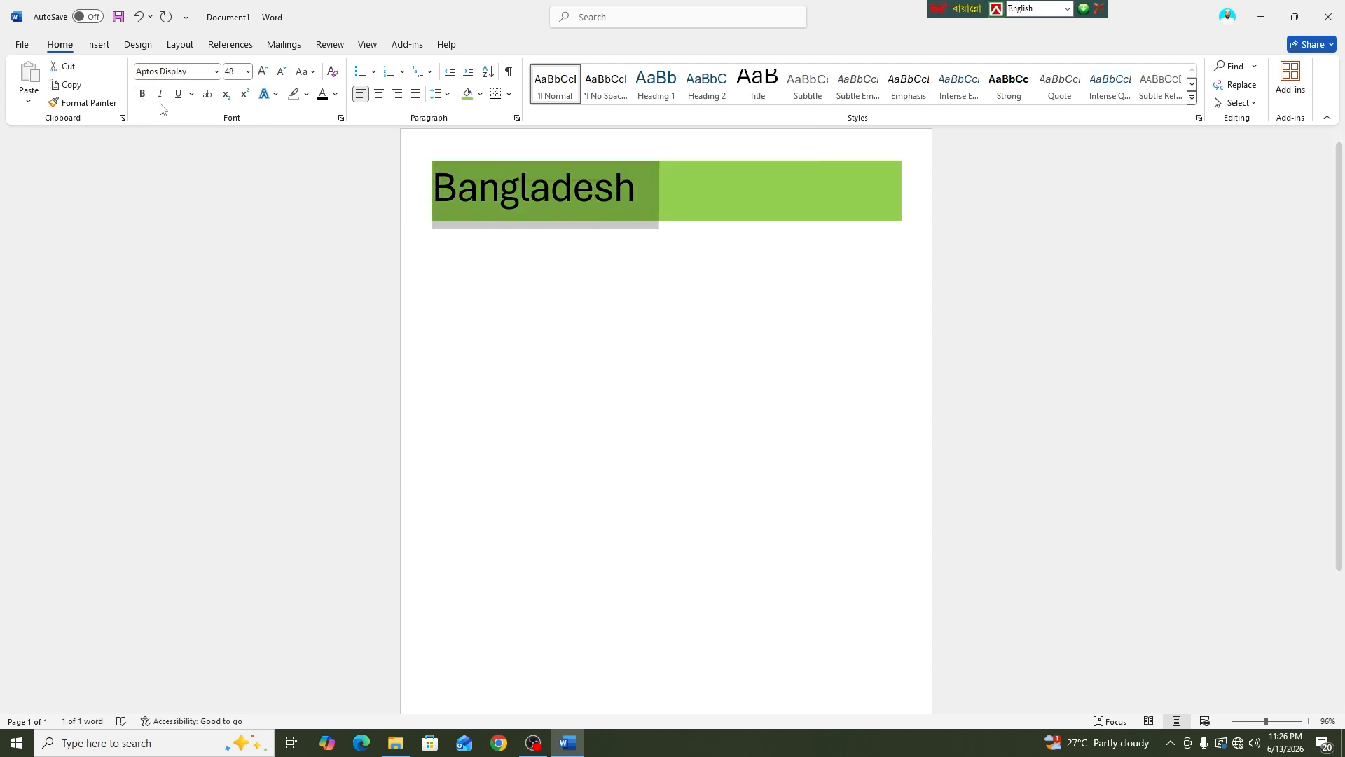
pyautogui.click(143, 93)
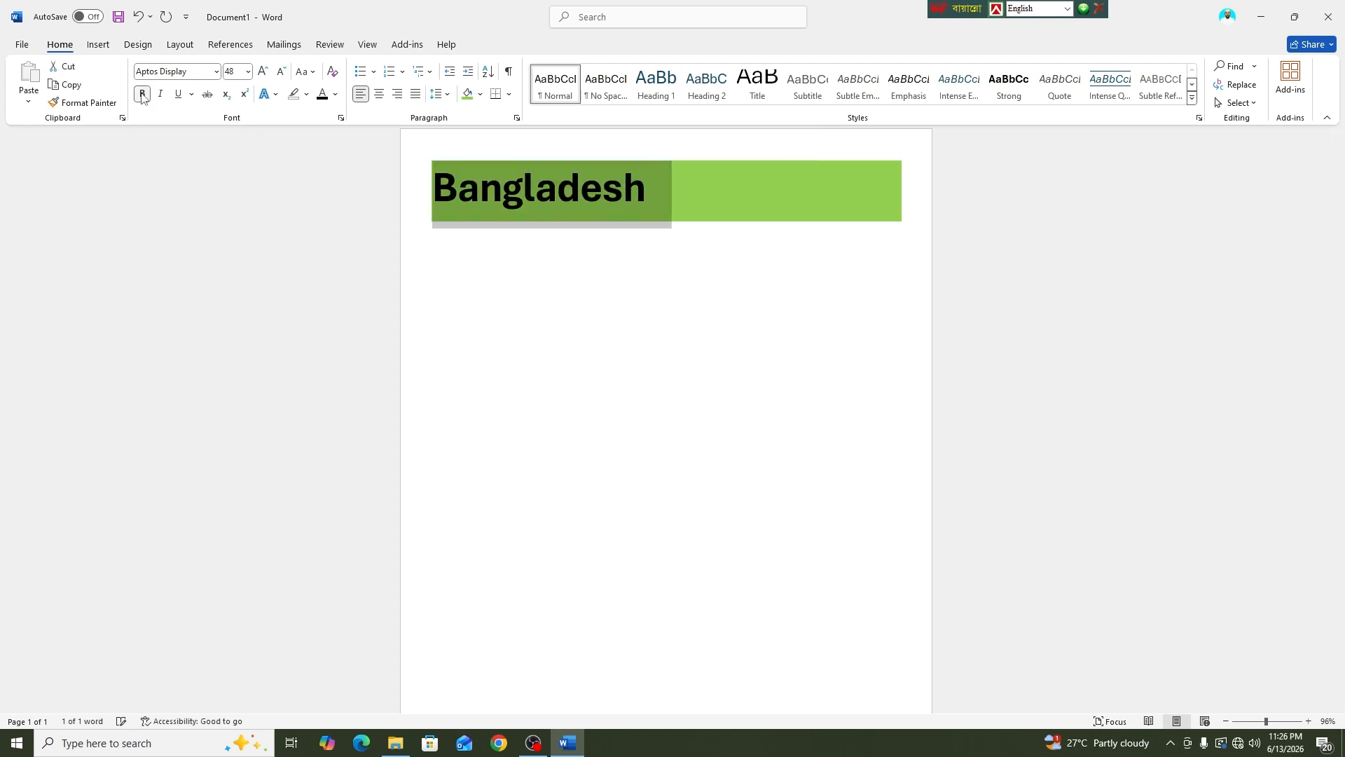
pyautogui.click(645, 187)
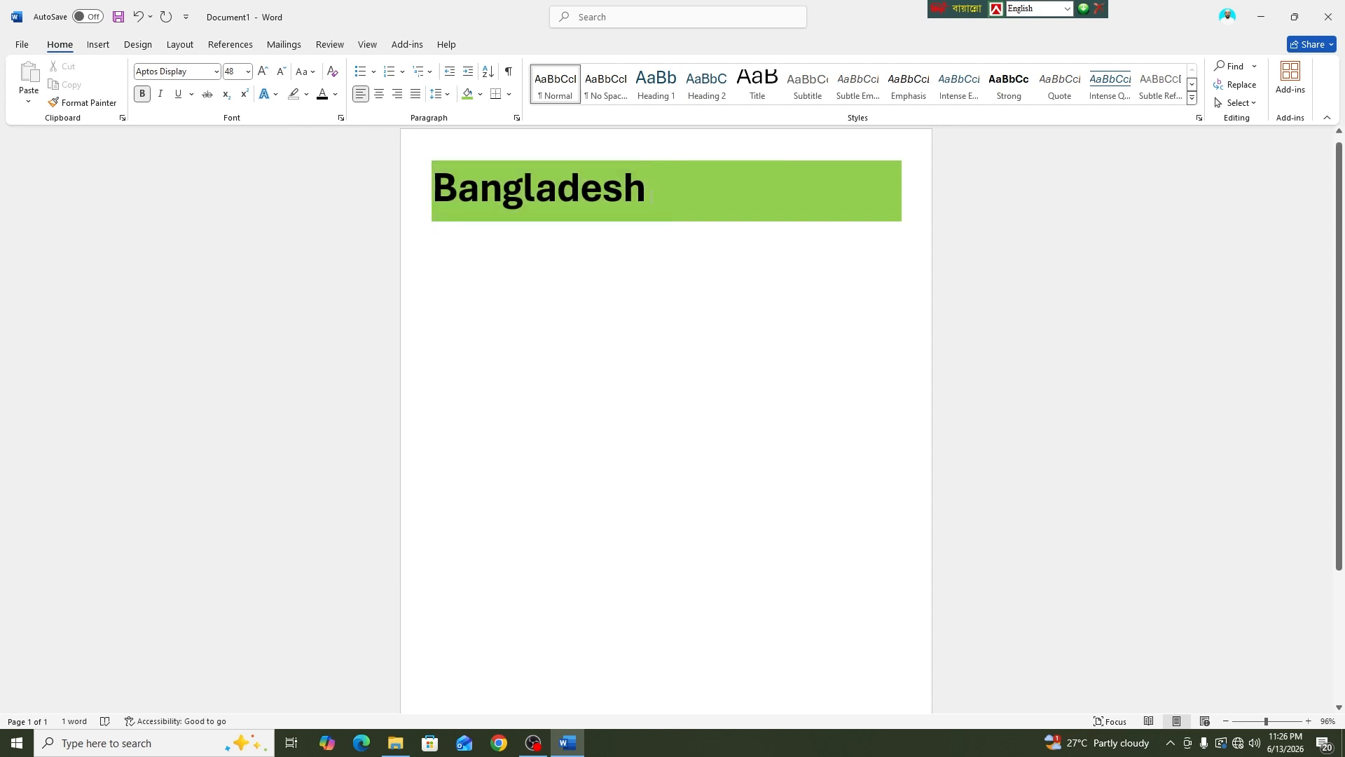
# Remove the bold formatting from the word "Bangladesh" and clear the selection
pyautogui.doubleClick(488, 195)
pyautogui.click(488, 195)
pyautogui.moveTo(645, 189); pyautogui.dragTo(433, 183)
pyautogui.hotkey('ctrl', 'b')
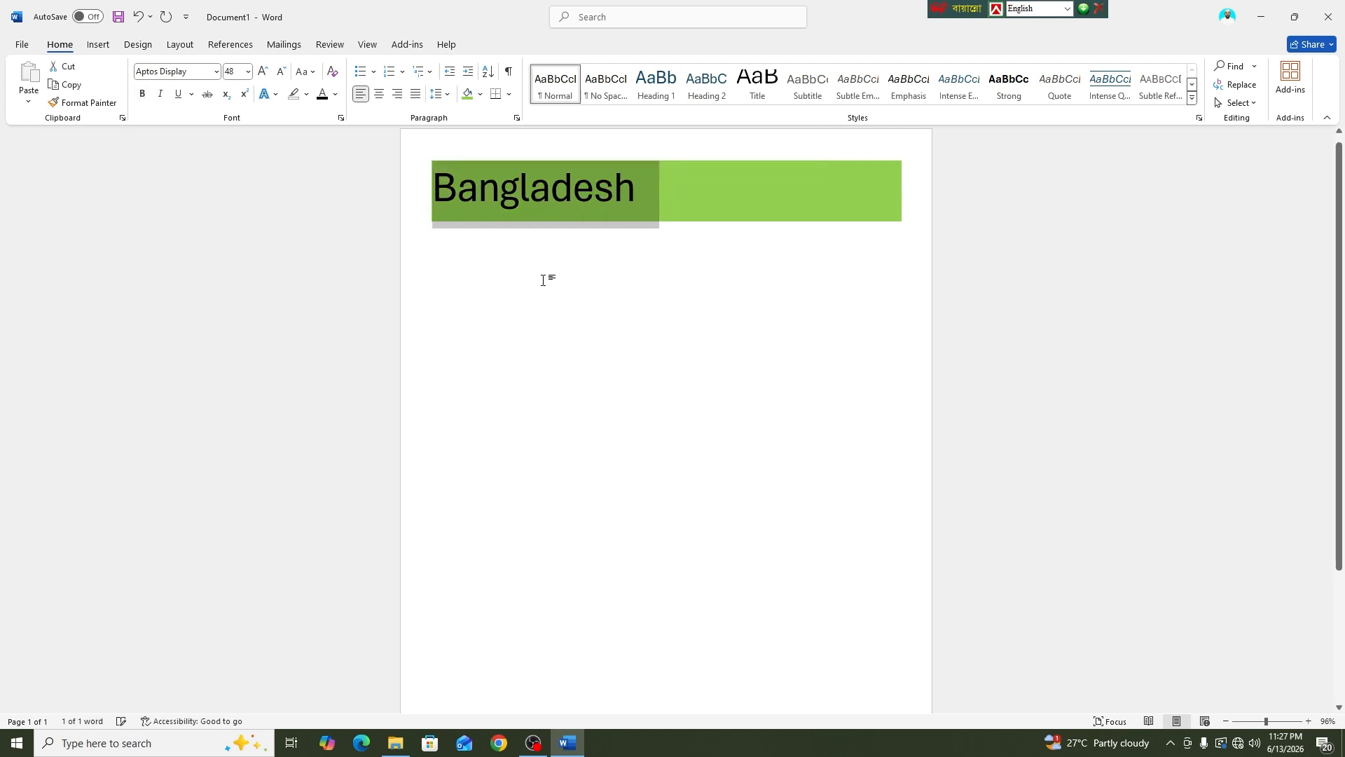
pyautogui.click(644, 207)
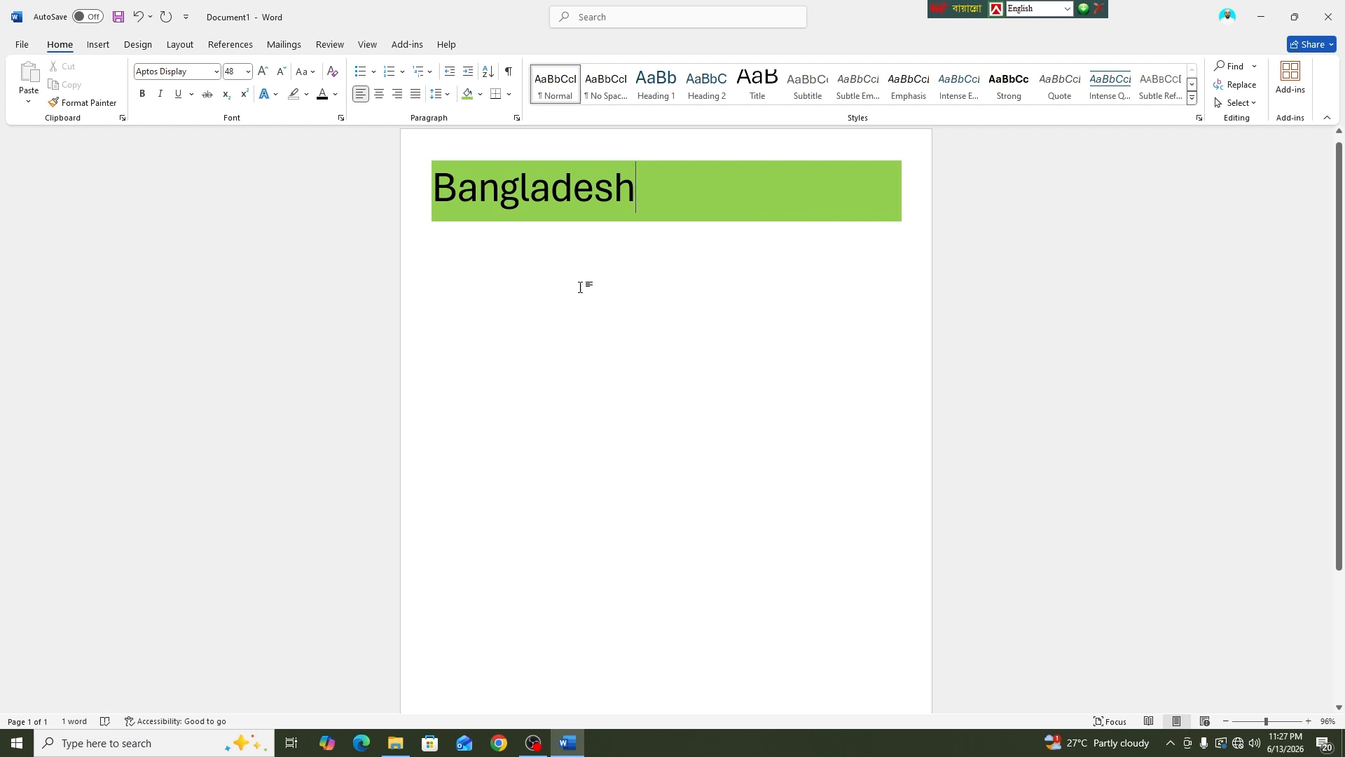
# Begin saving the new document to this computer and choose the Desktop folder as the save location
pyautogui.click(21, 47)
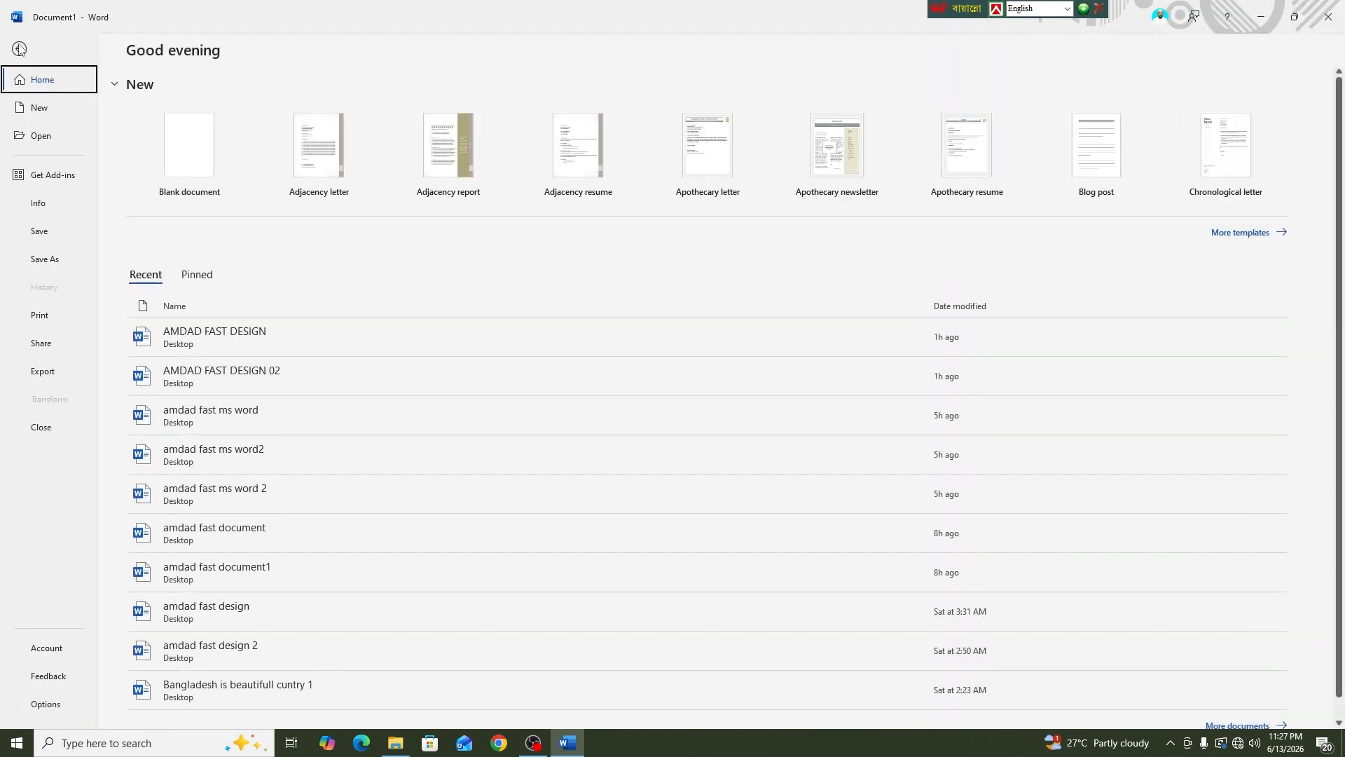
pyautogui.click(37, 234)
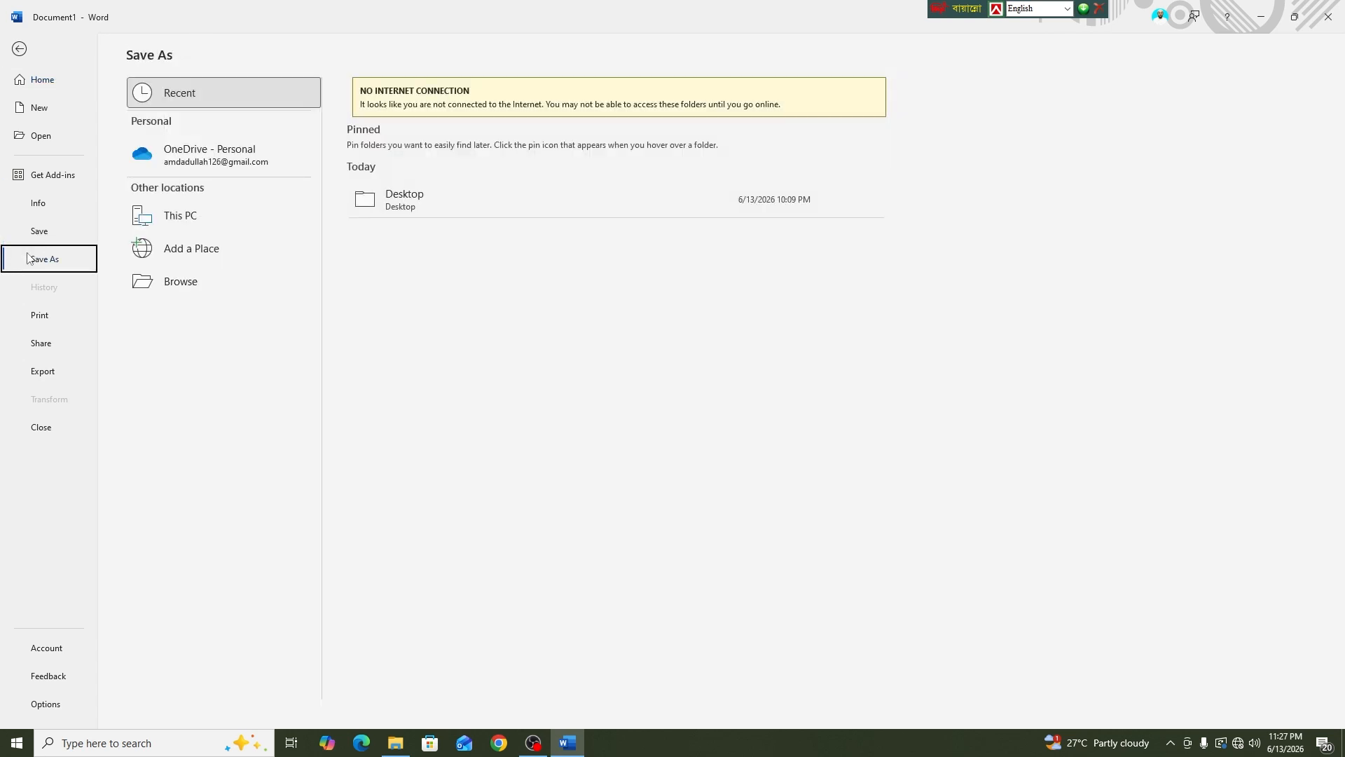
pyautogui.click(43, 232)
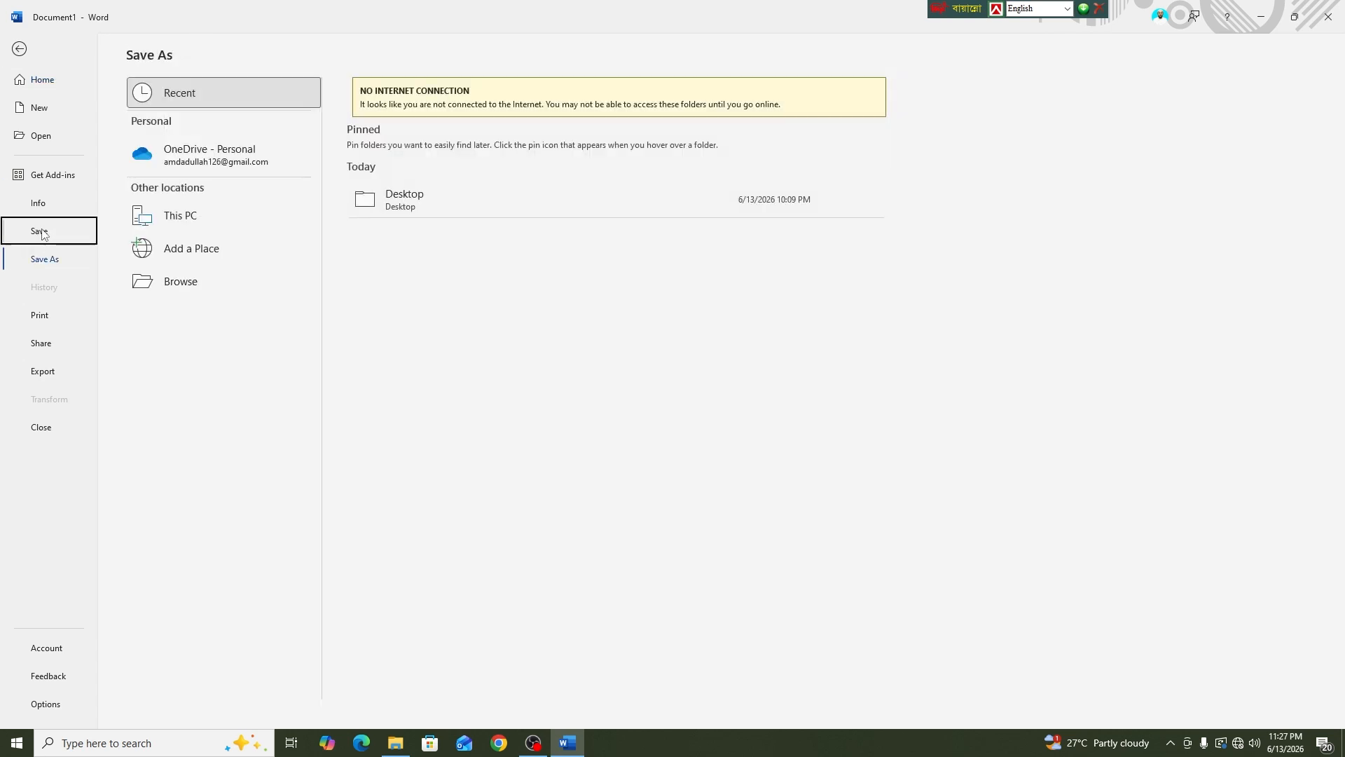
pyautogui.click(182, 288)
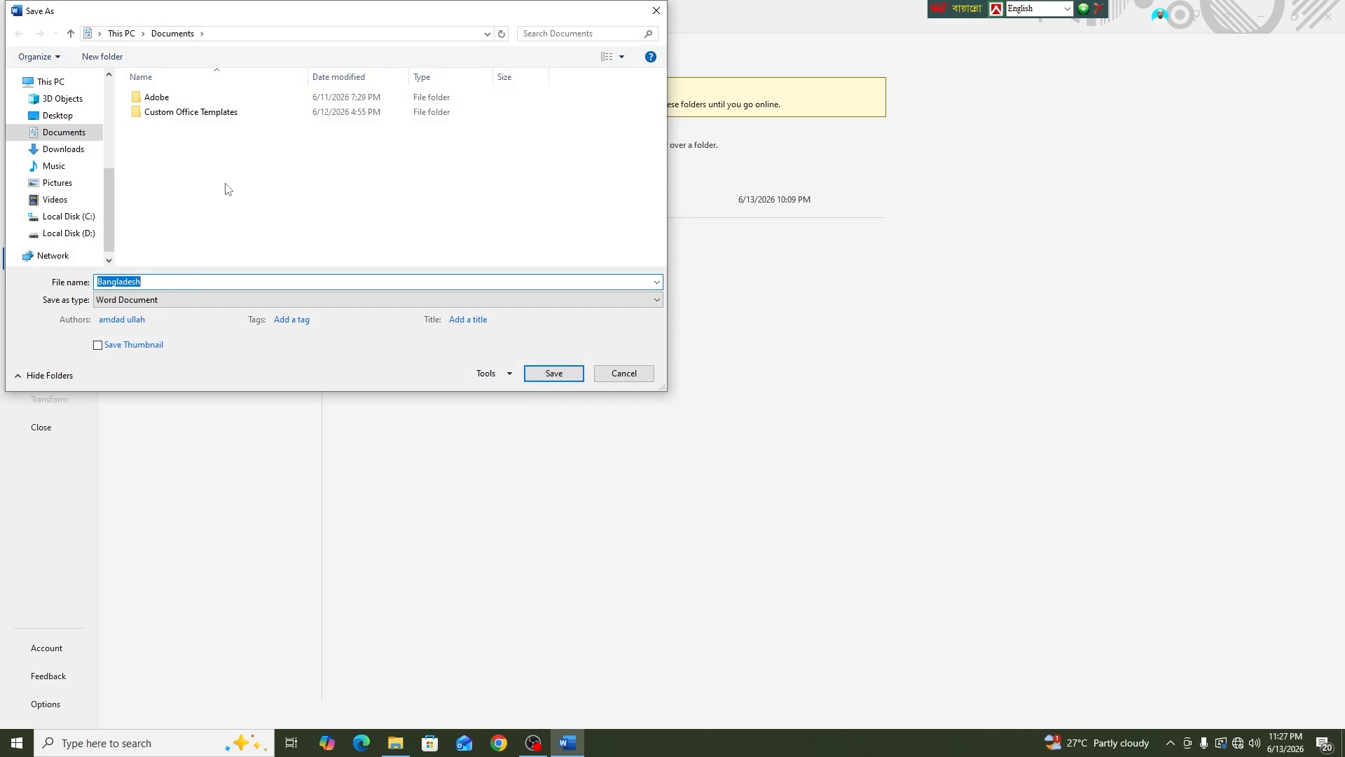
pyautogui.click(19, 82)
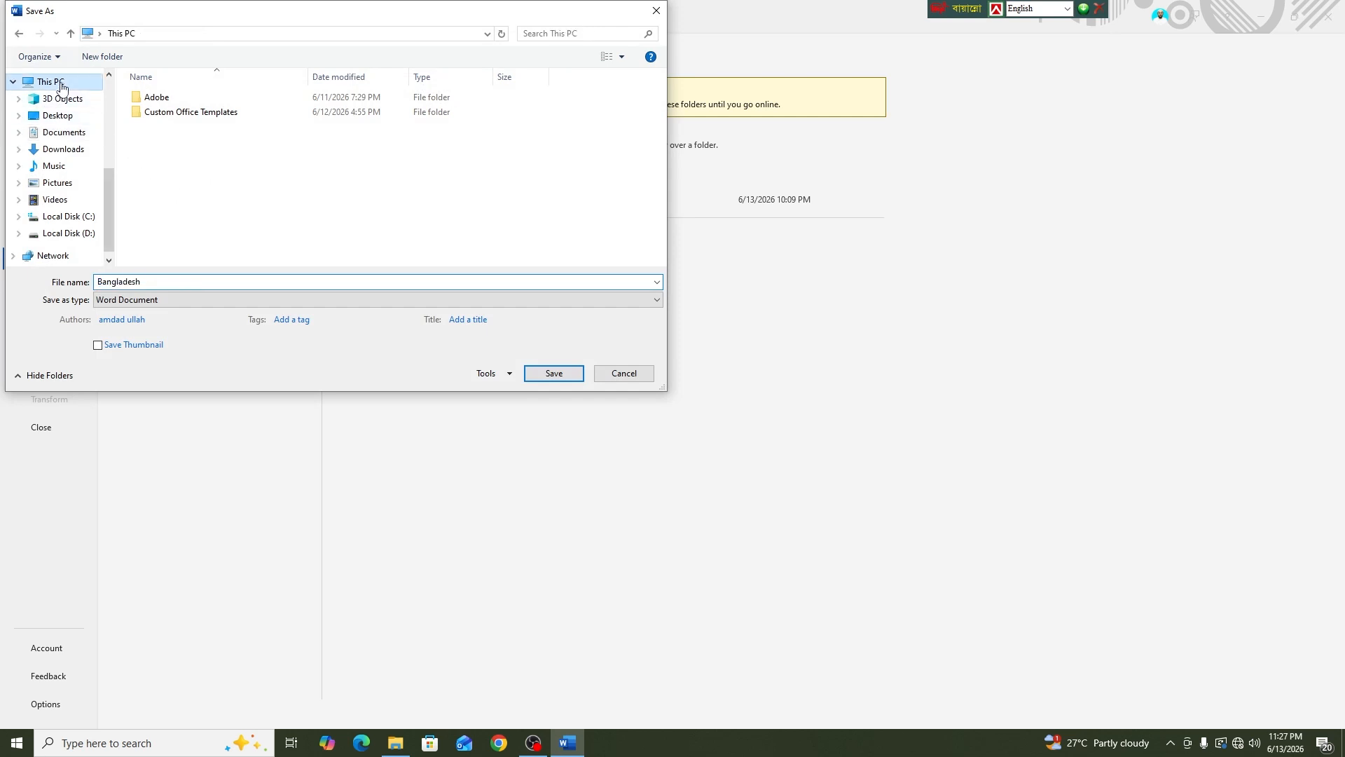
pyautogui.scroll(-1, 378, 207)
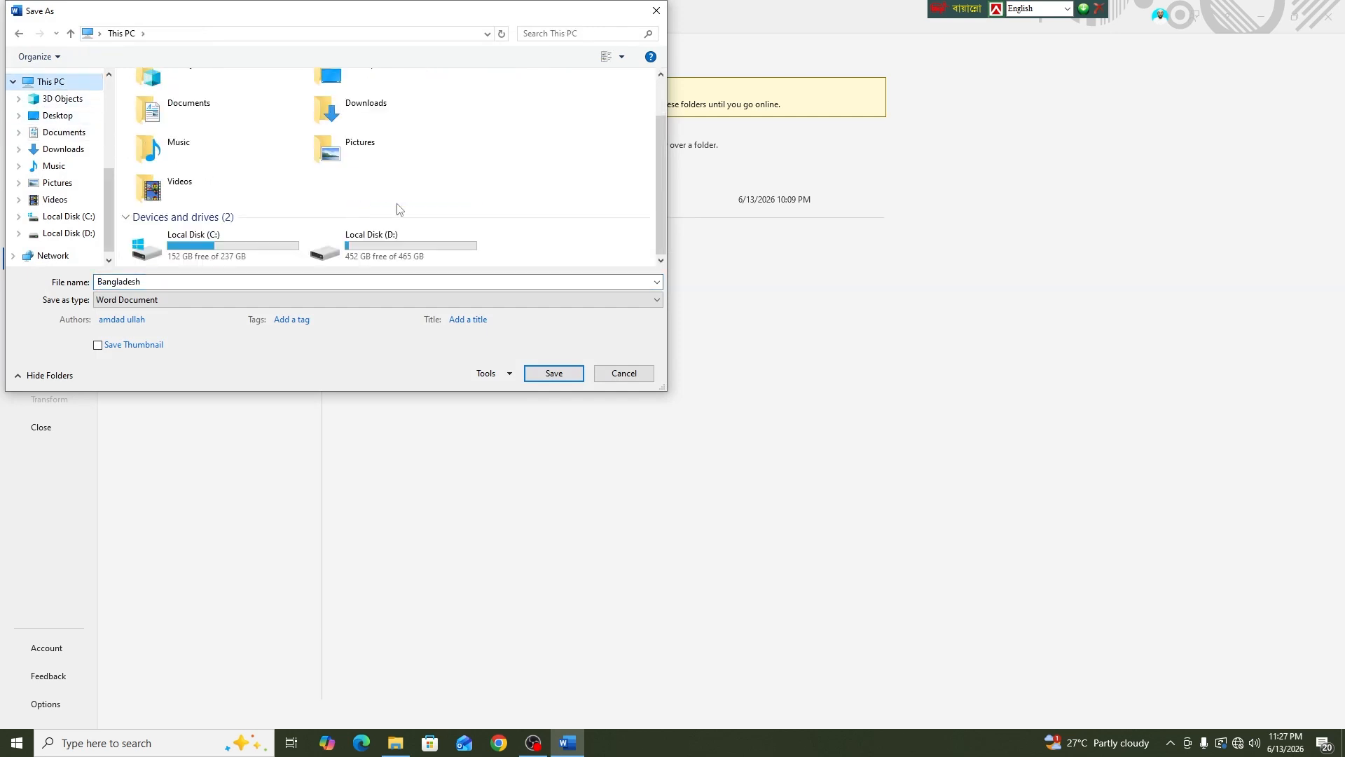
pyautogui.doubleClick(375, 242)
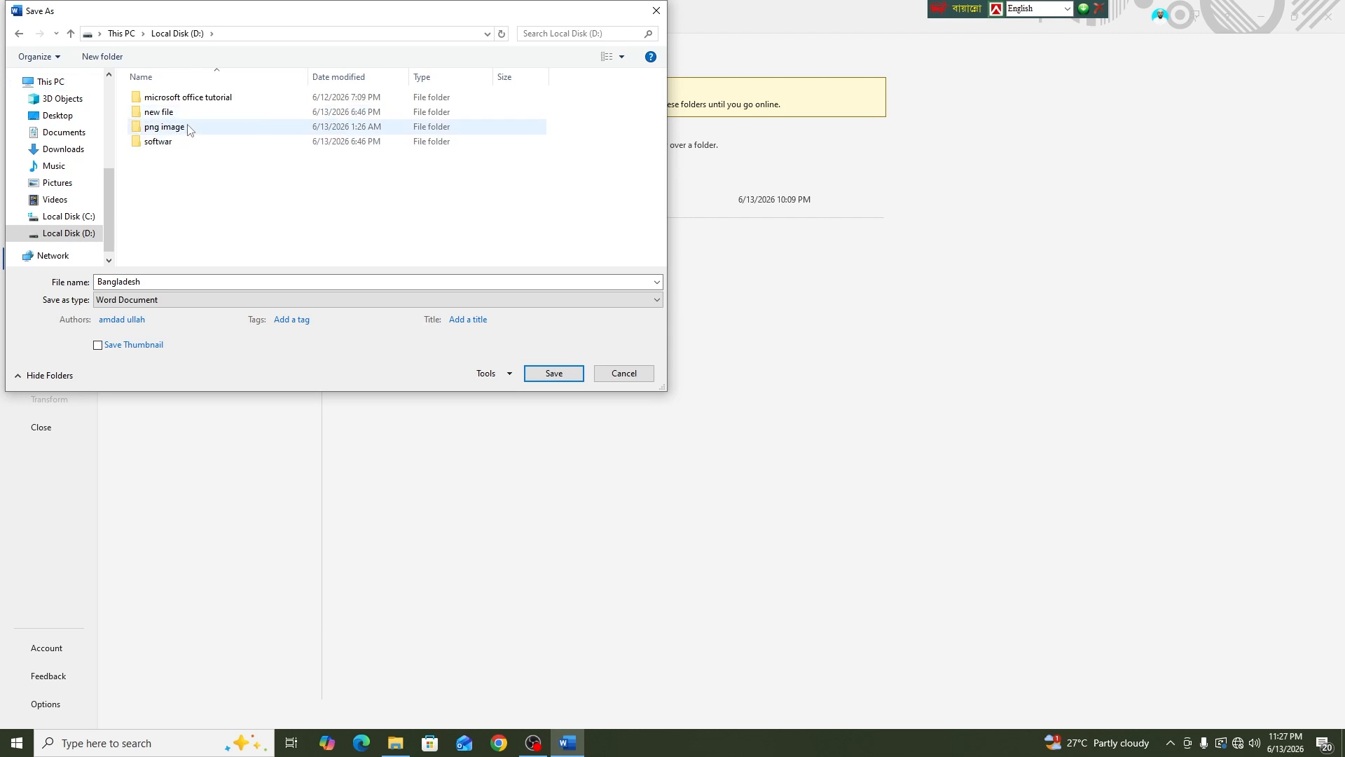
pyautogui.click(62, 122)
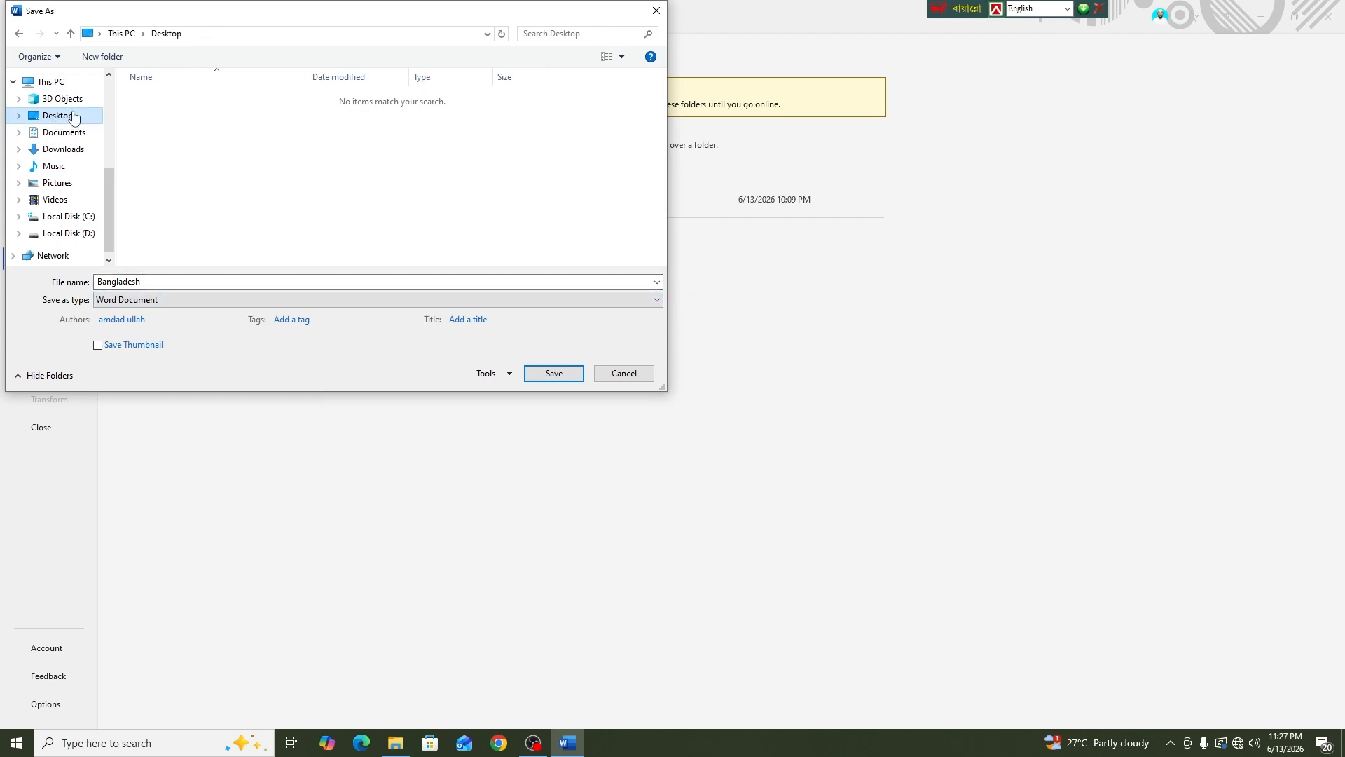
# Name the file with the author's first name followed by "fast document" and save it as a Word Document
pyautogui.doubleClick(147, 281)
pyautogui.moveTo(146, 280); pyautogui.dragTo(89, 279)
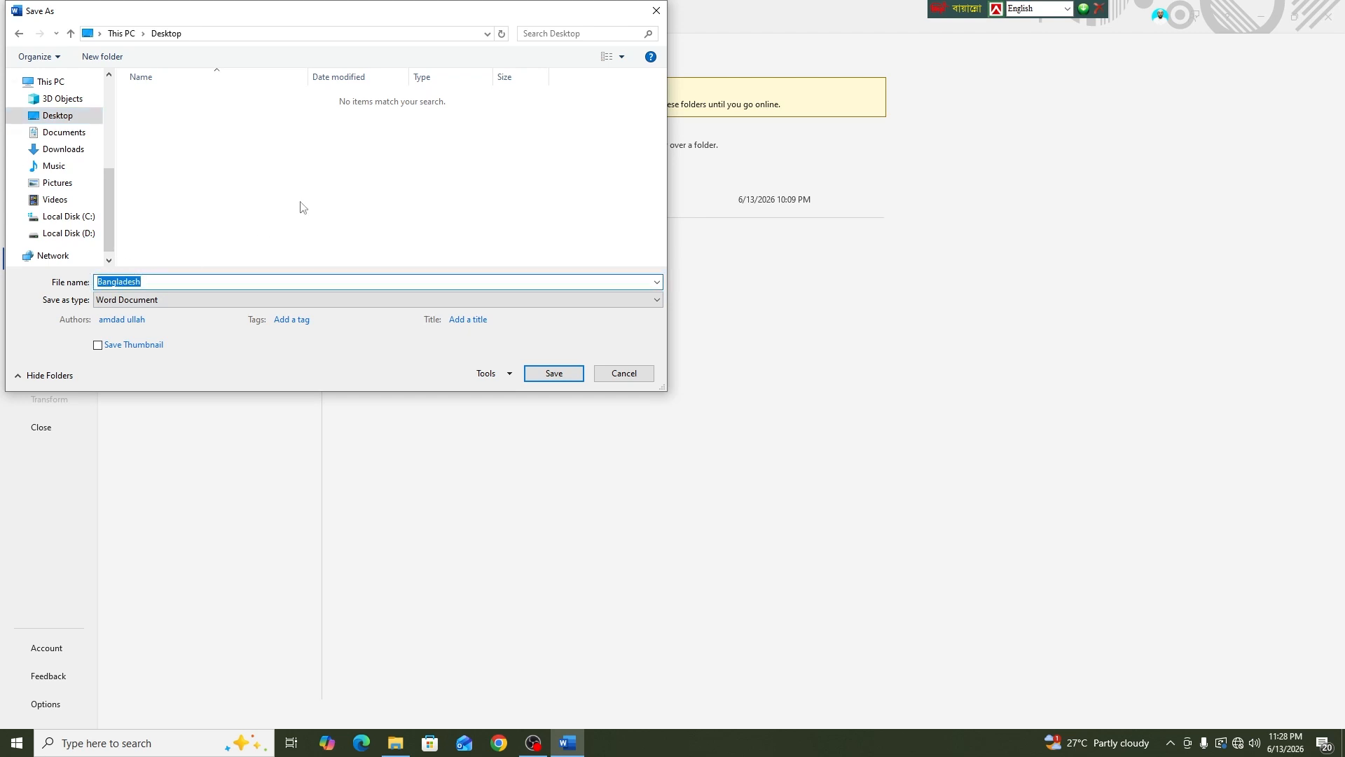
pyautogui.write('amdad fast document')
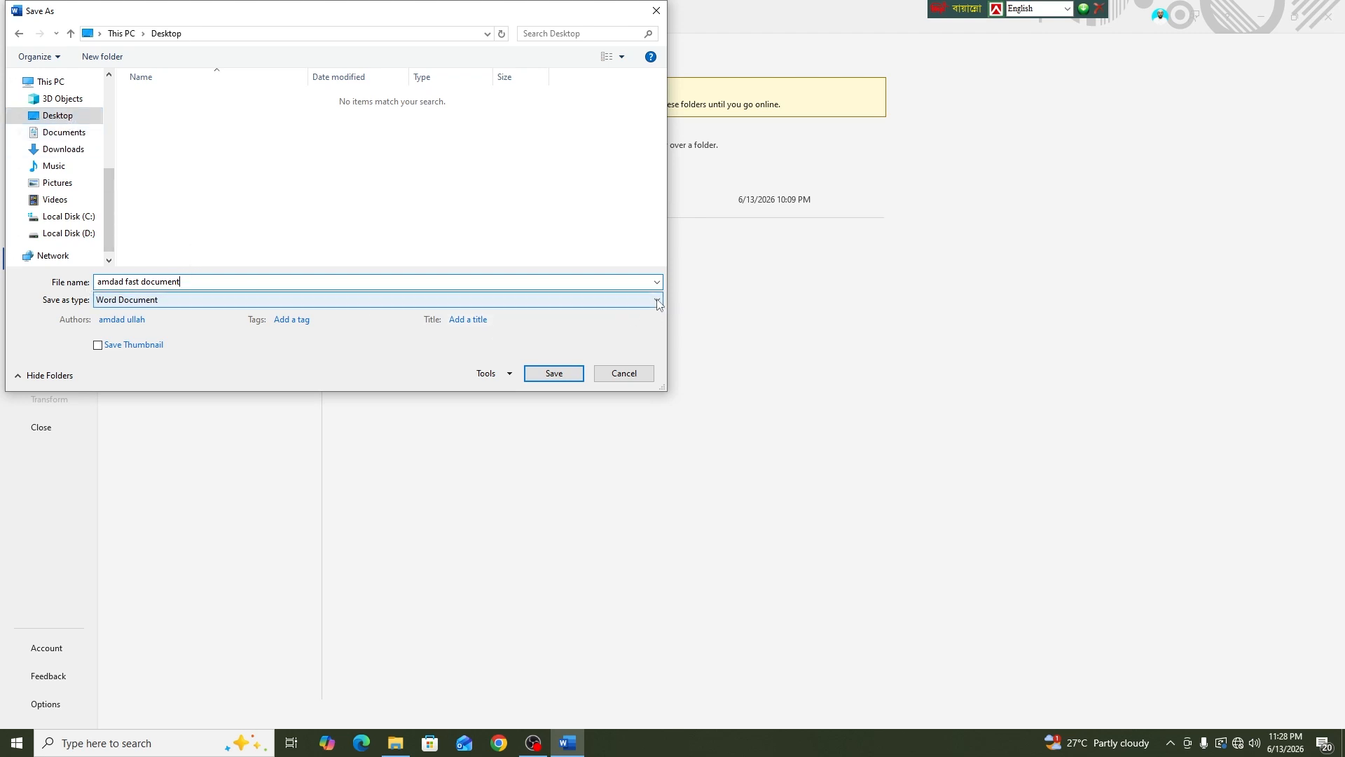
pyautogui.click(633, 303)
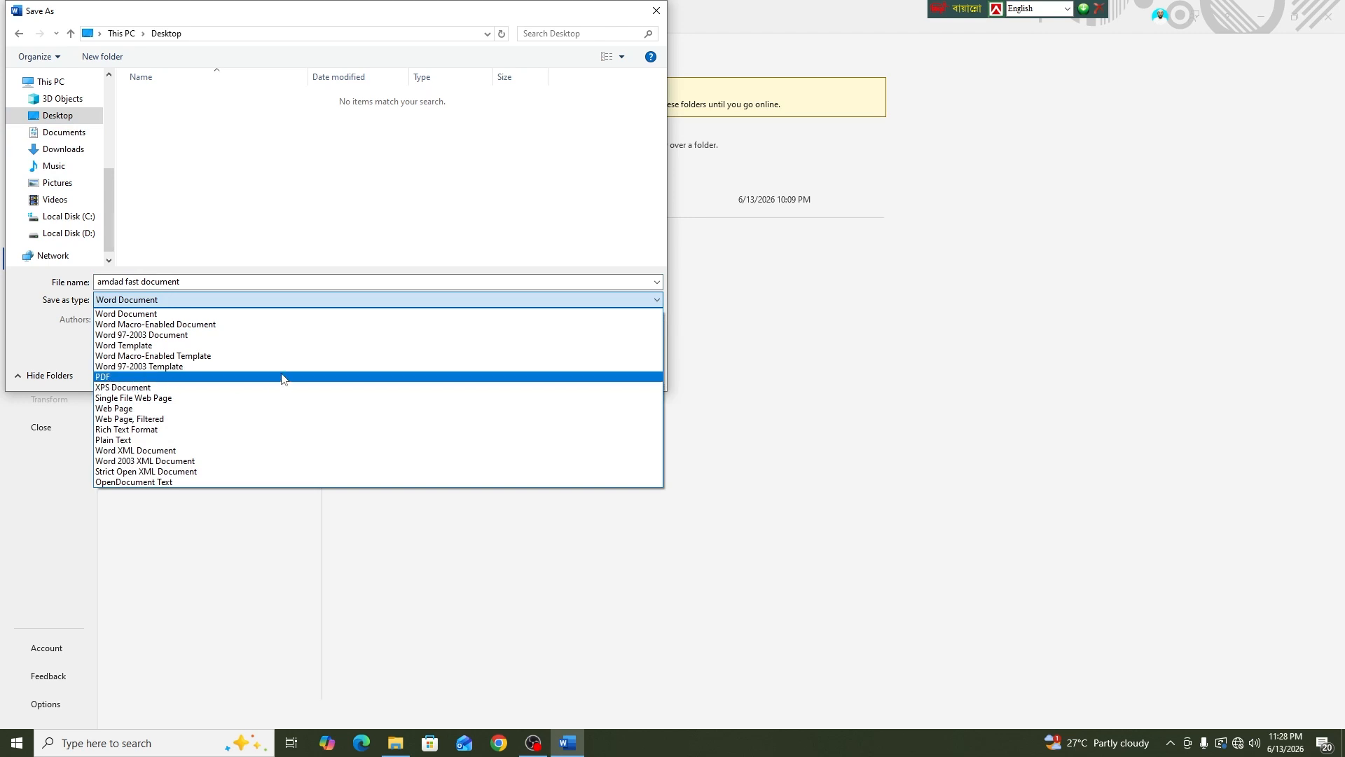
pyautogui.click(660, 301)
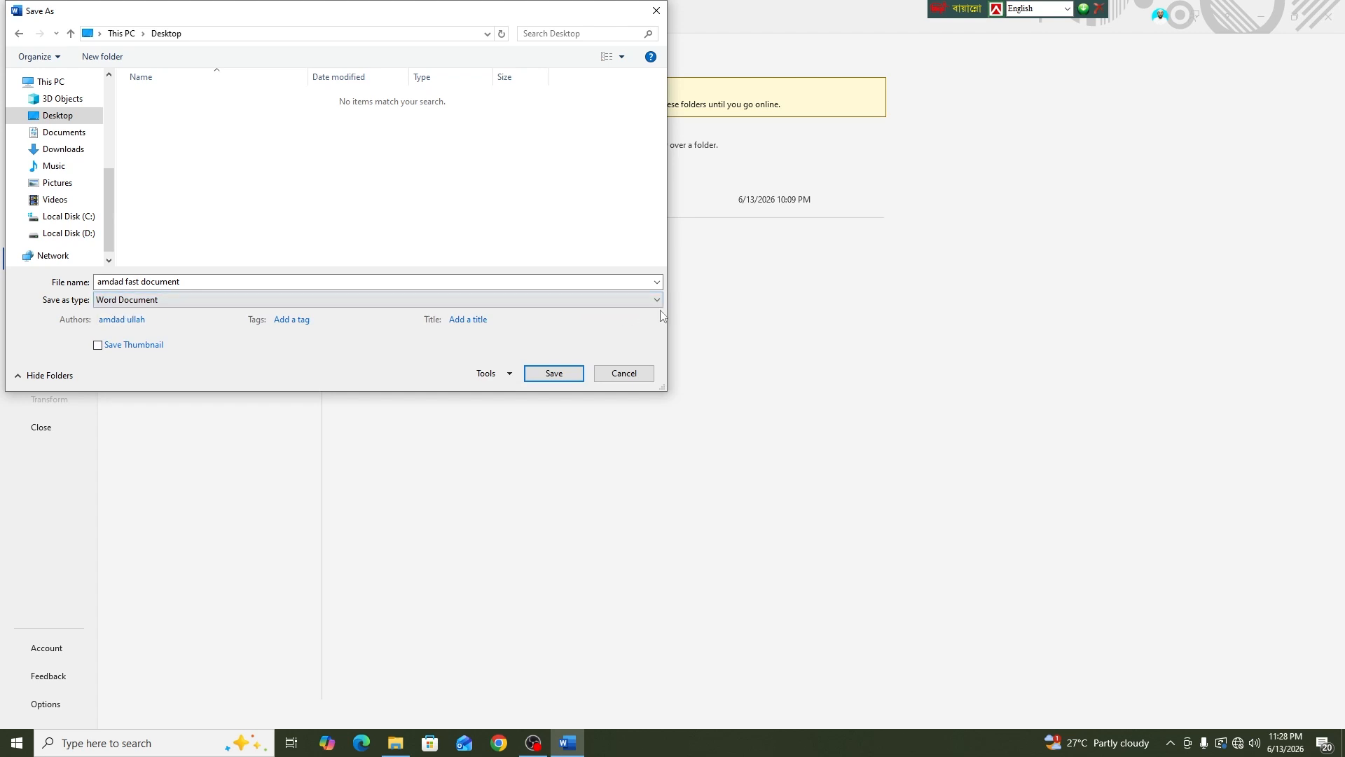
pyautogui.click(553, 377)
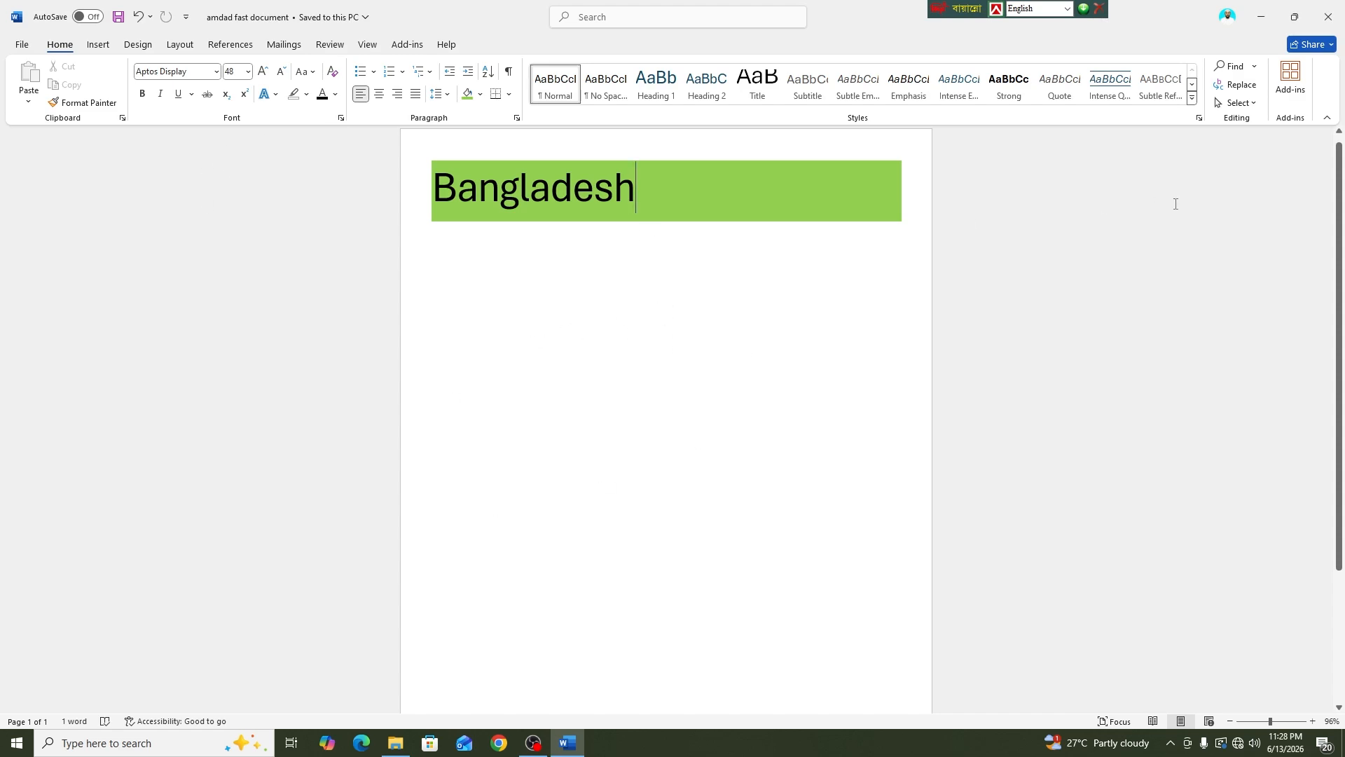
# Check the saved file on the desktop, close the document and reopen it from there
pyautogui.click(1250, 17)
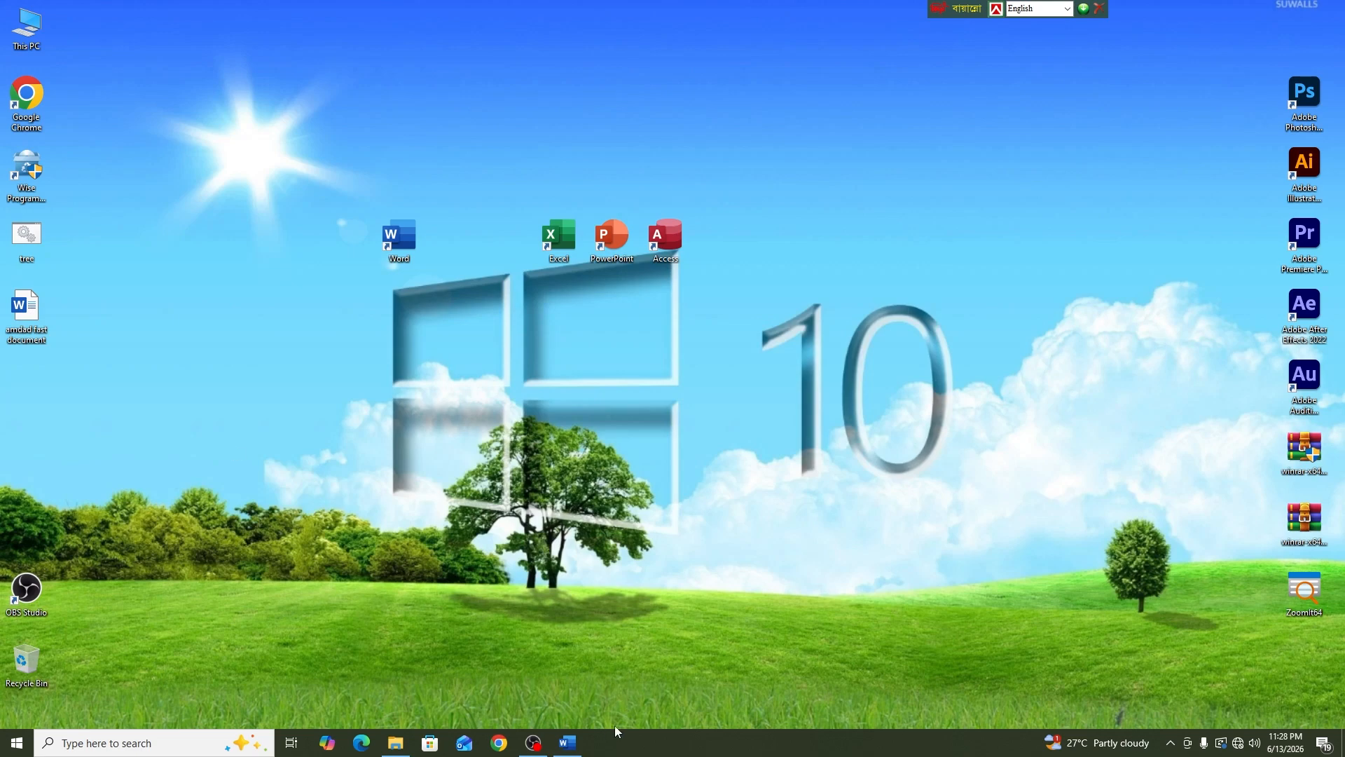
pyautogui.click(569, 743)
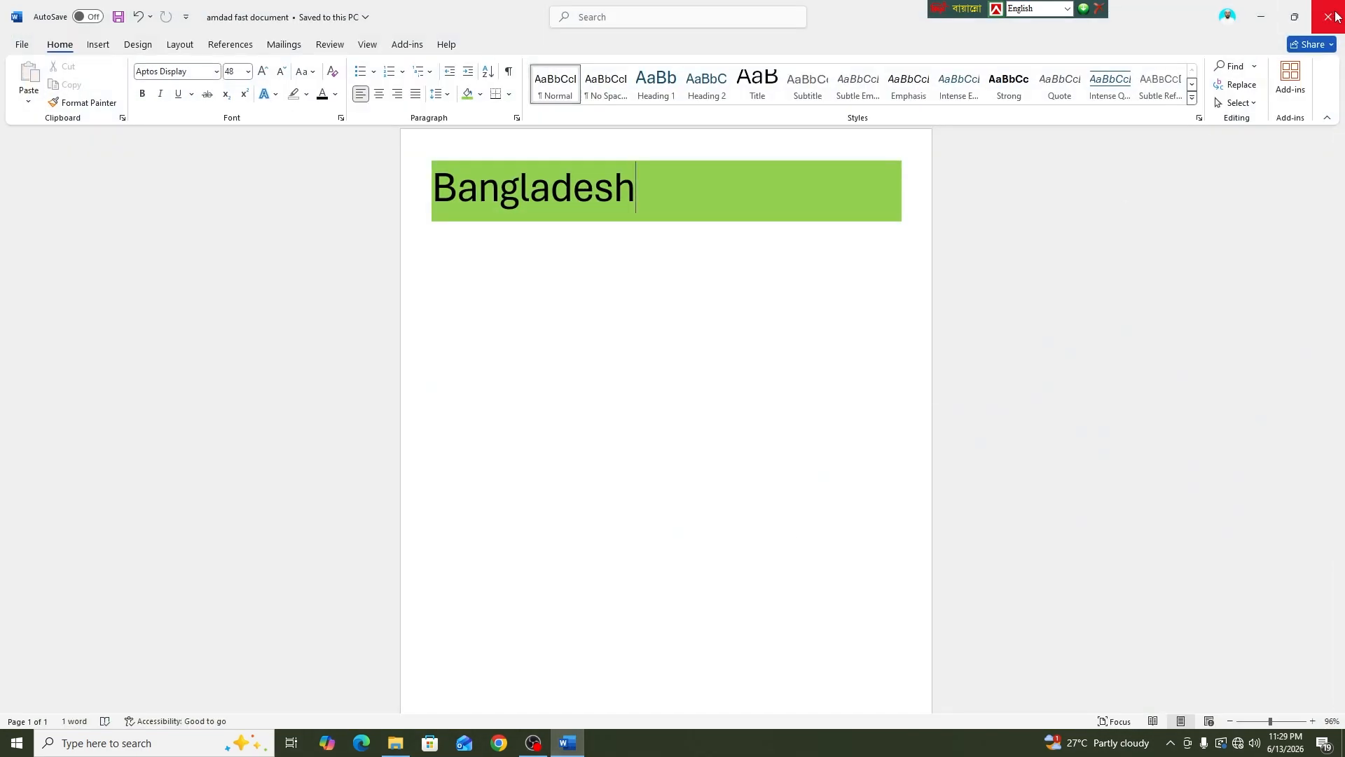
pyautogui.click(1337, 17)
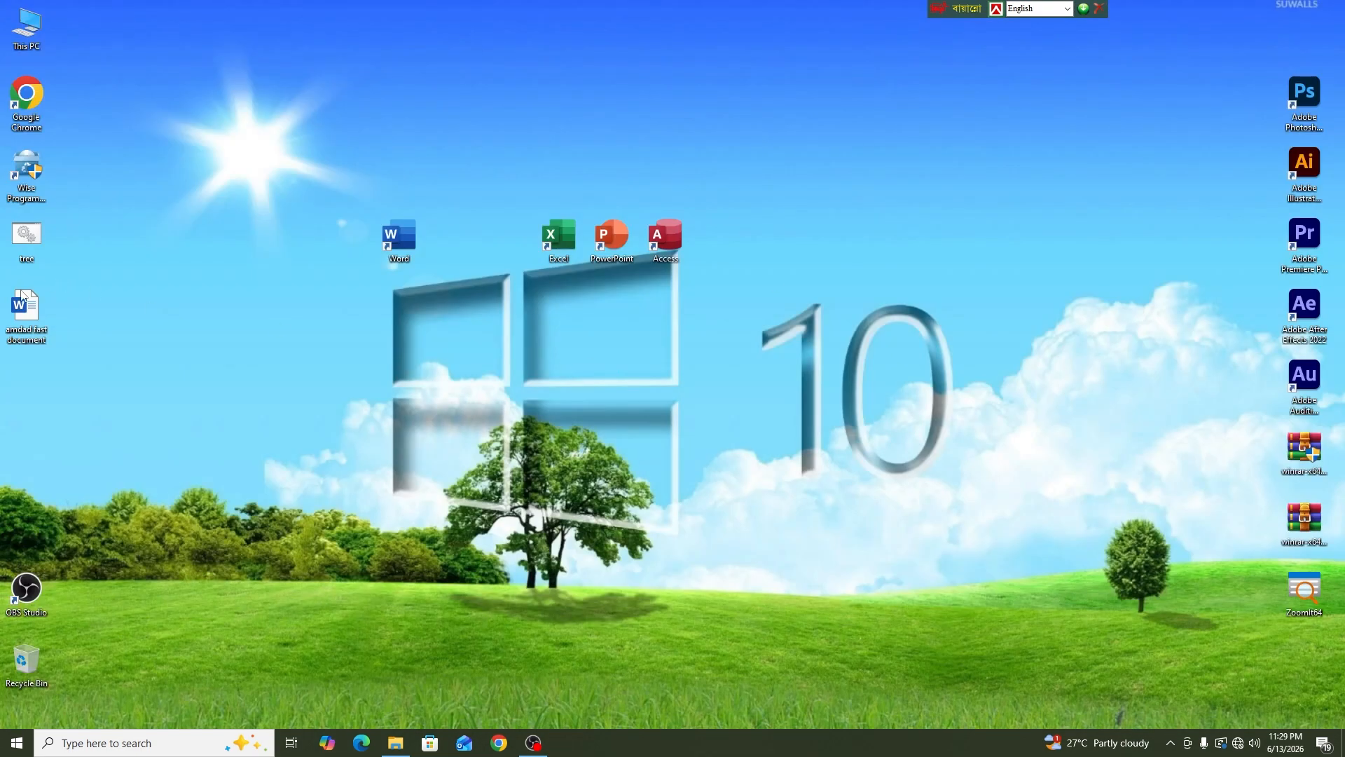
pyautogui.doubleClick(25, 312)
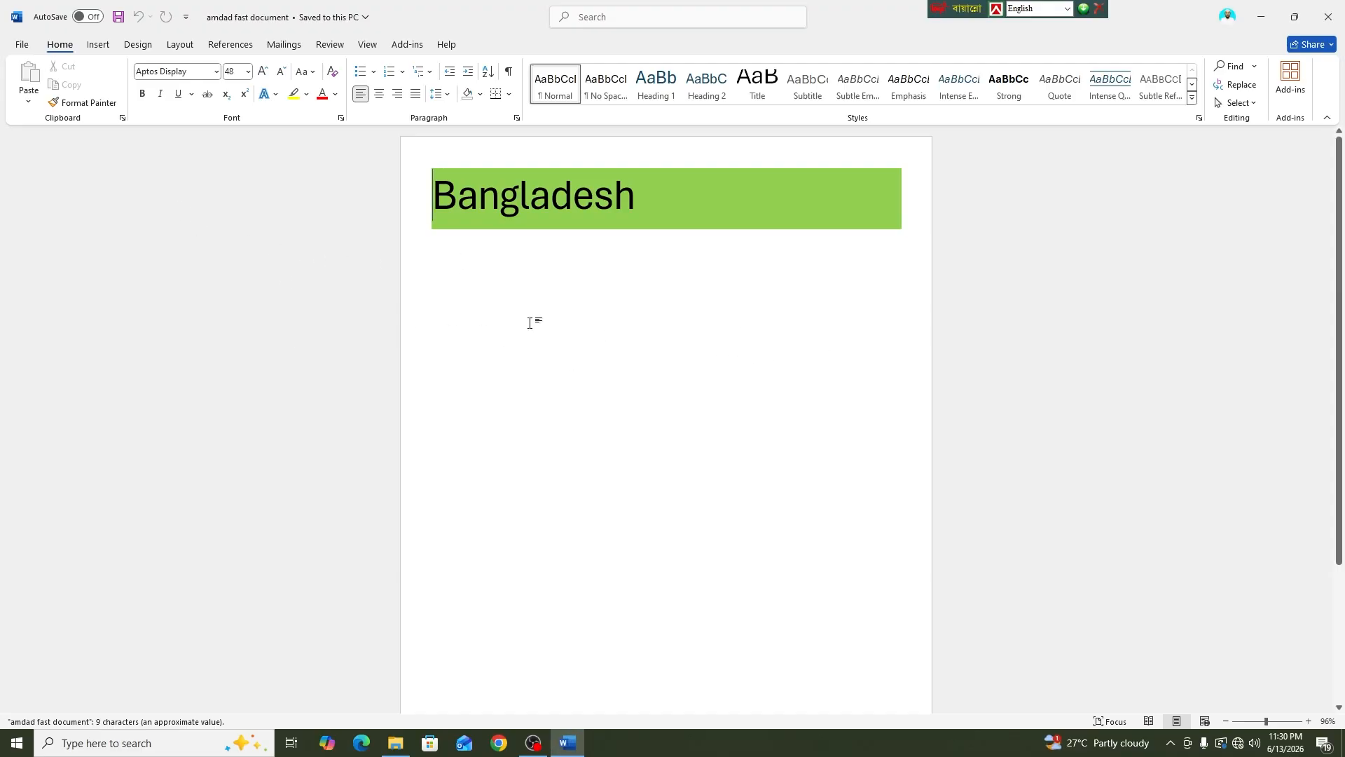
# Save a copy of the document to the Desktop folder, adding "01" to the end of the file name
pyautogui.click(21, 45)
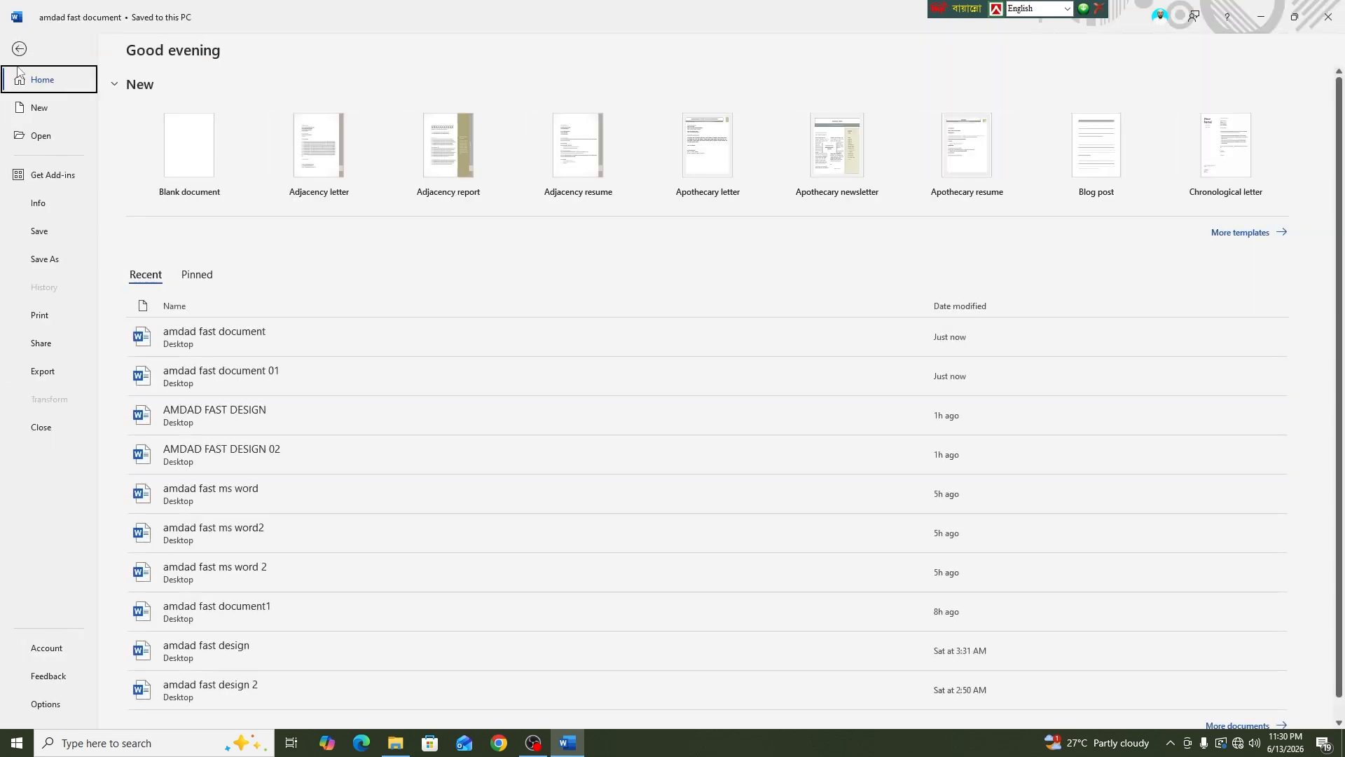
pyautogui.click(41, 263)
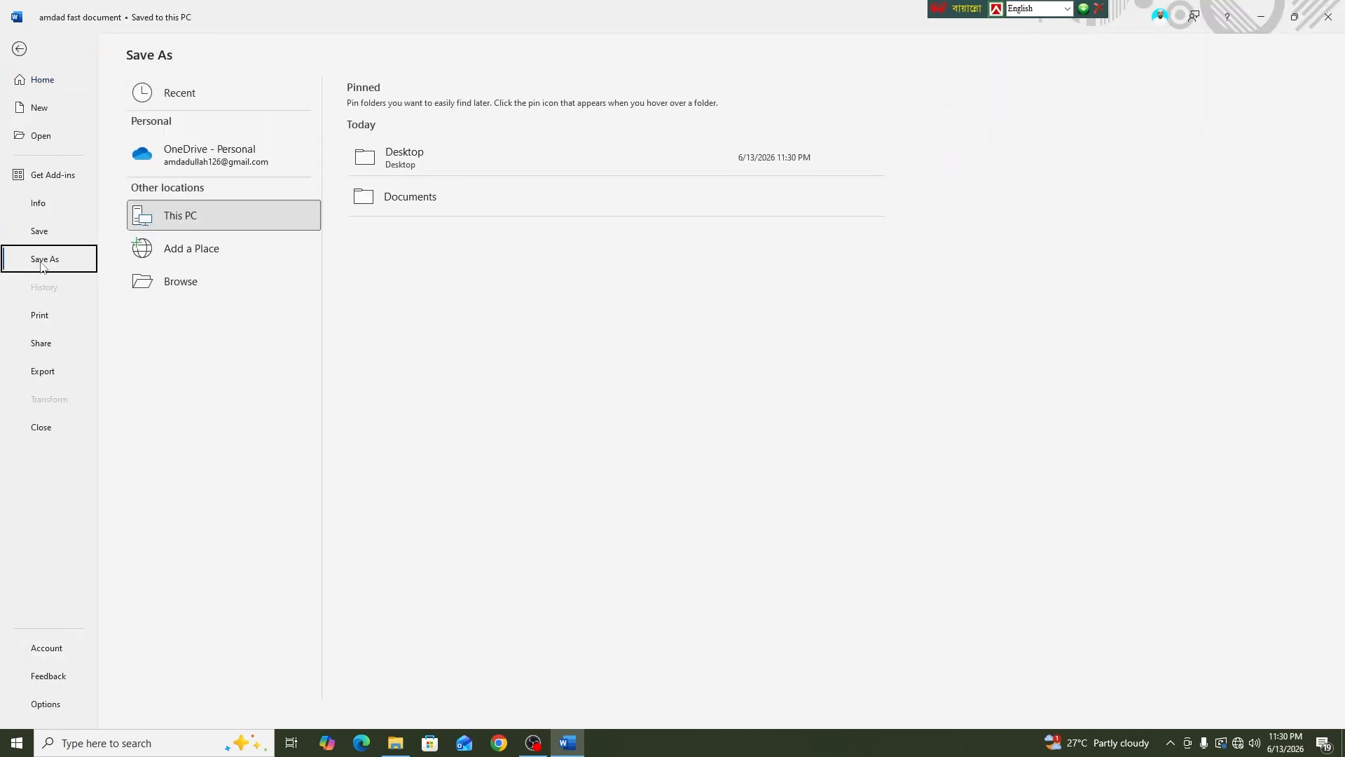
pyautogui.click(197, 290)
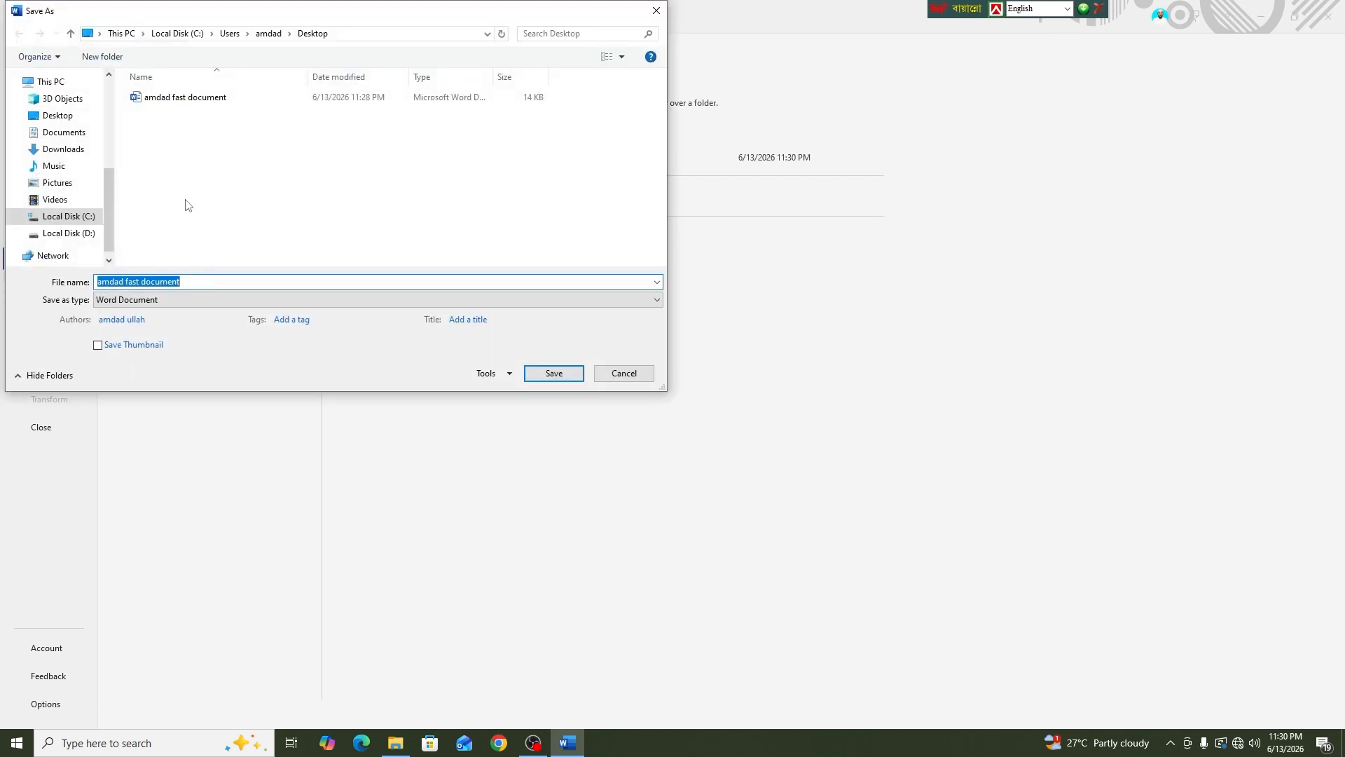
pyautogui.click(56, 116)
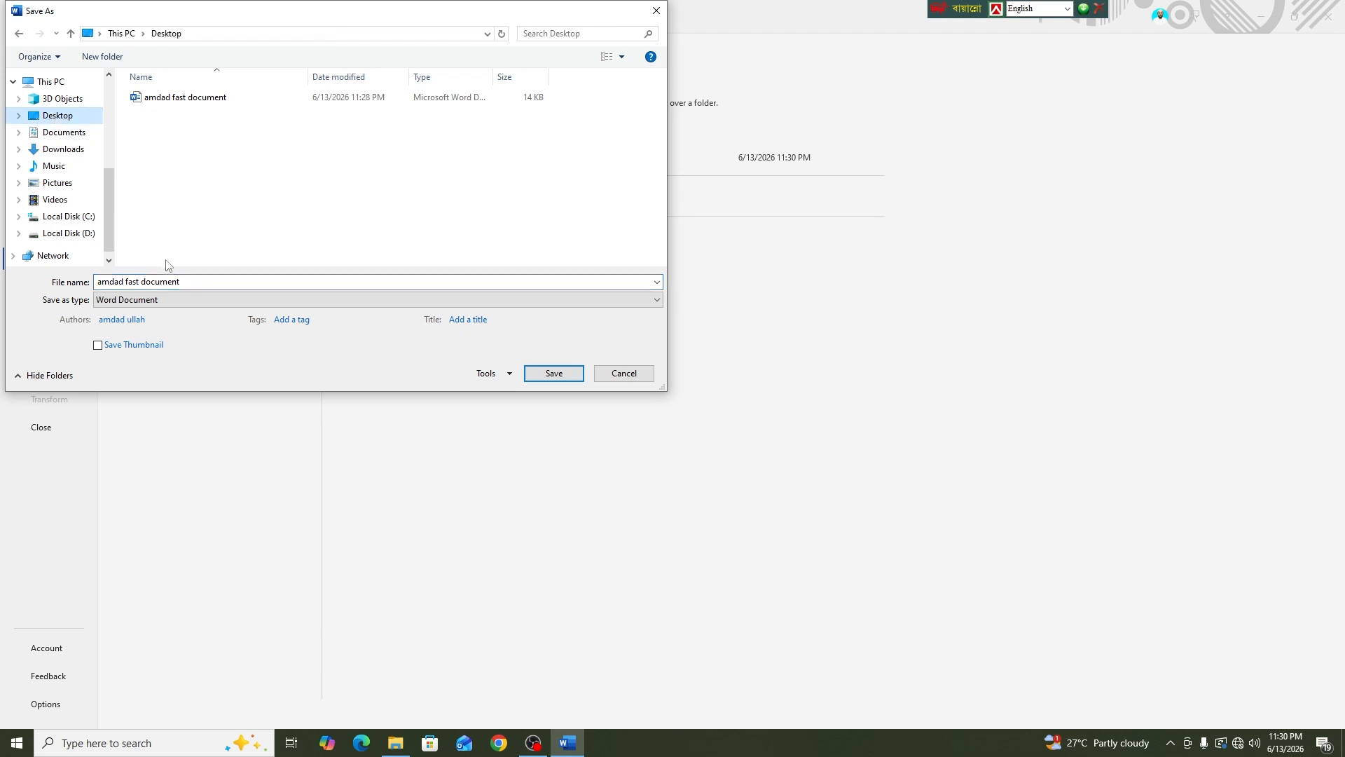
pyautogui.click(186, 281)
pyautogui.click(186, 281)
pyautogui.click(554, 373)
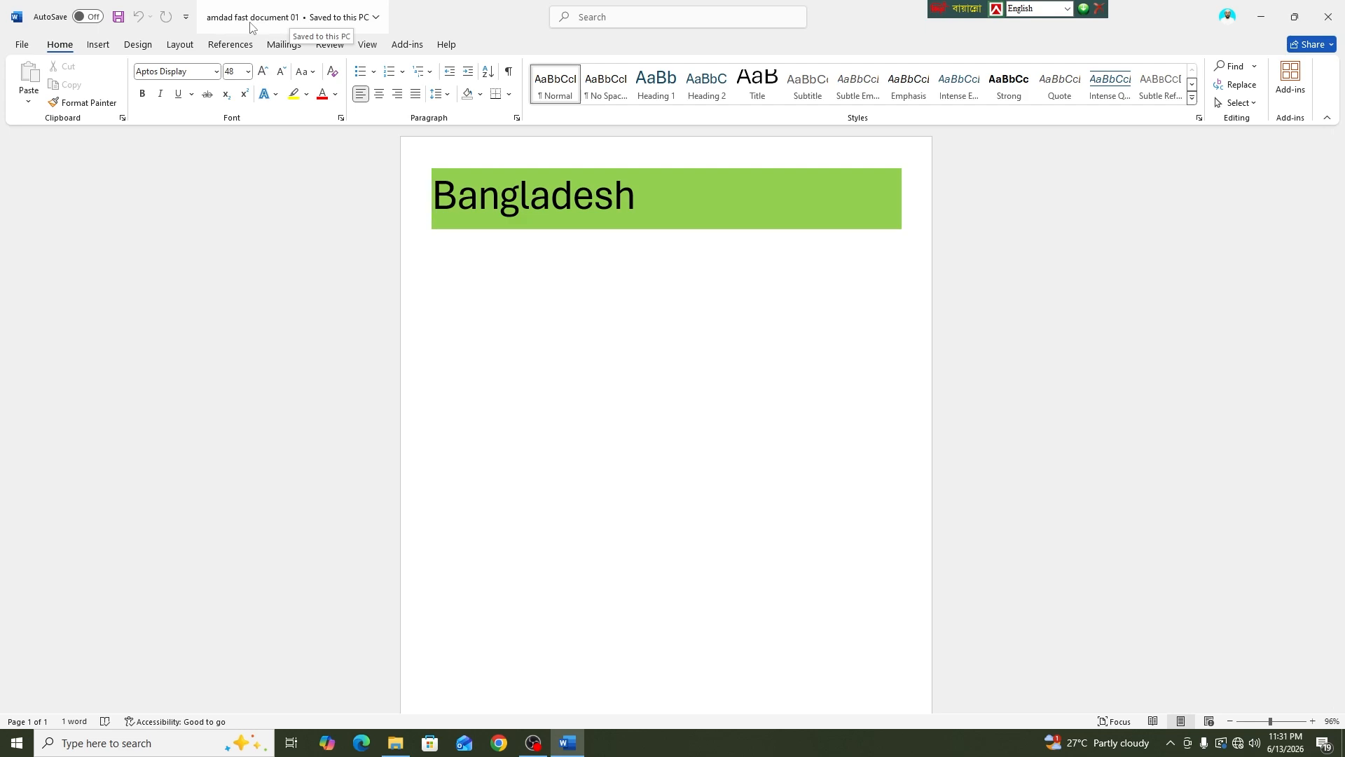
# Add a new line reading "asem" below the word "Bangladesh"
pyautogui.click(1303, 29)
pyautogui.click(1123, 184)
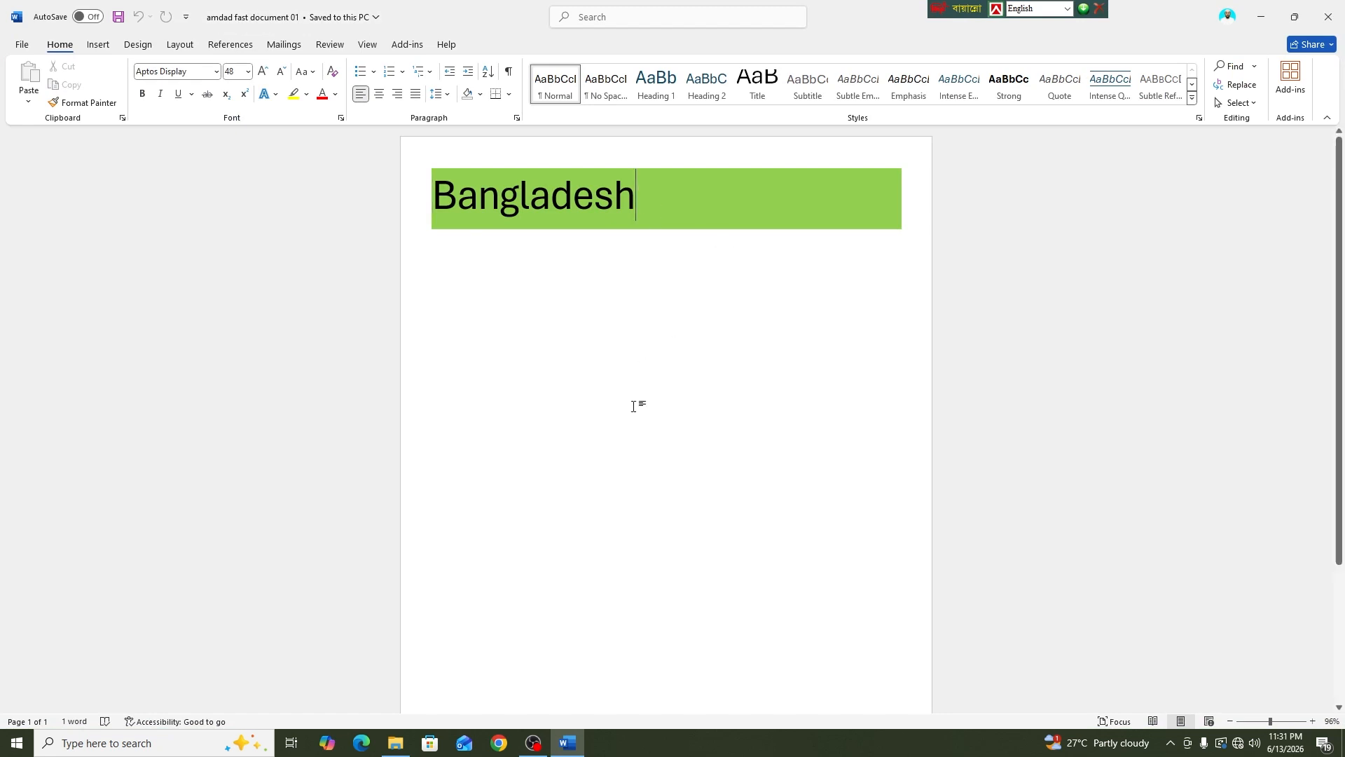
pyautogui.press('Return')
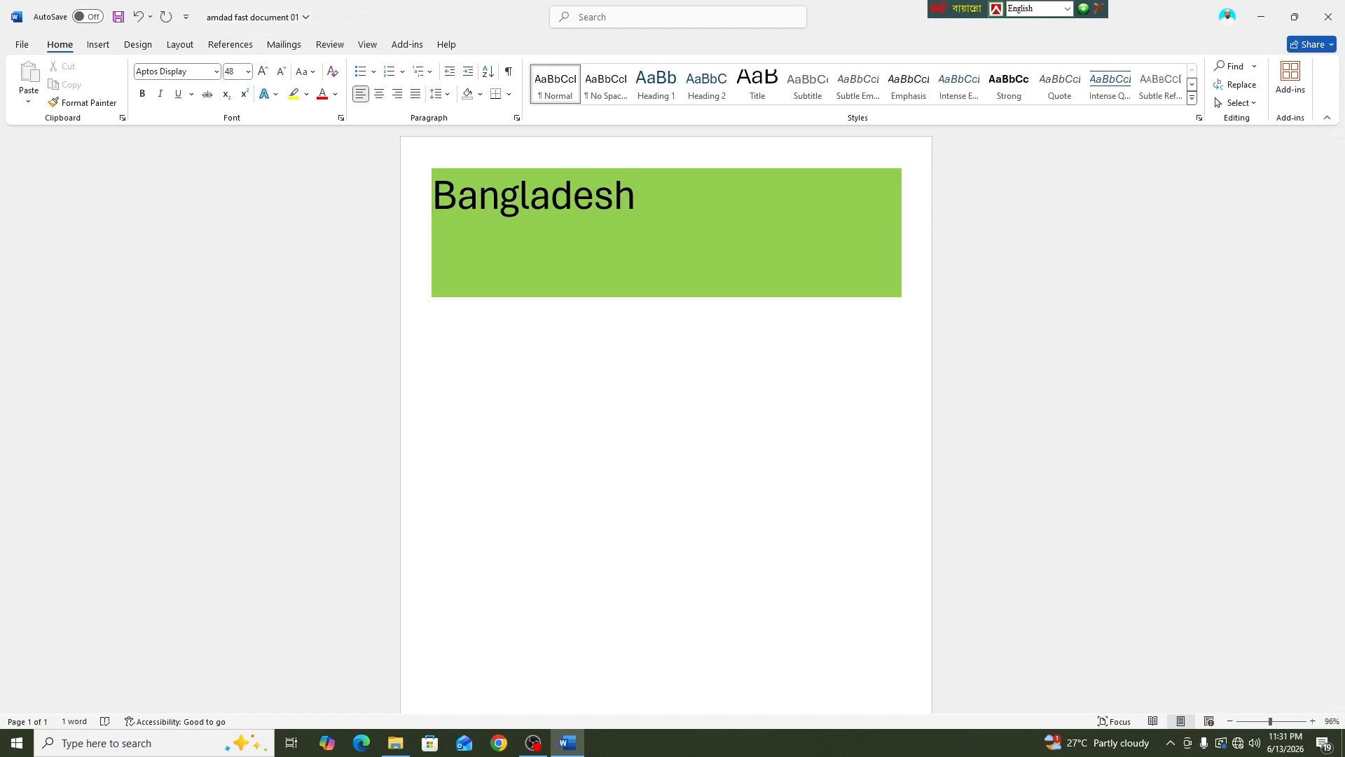
pyautogui.write('asem')
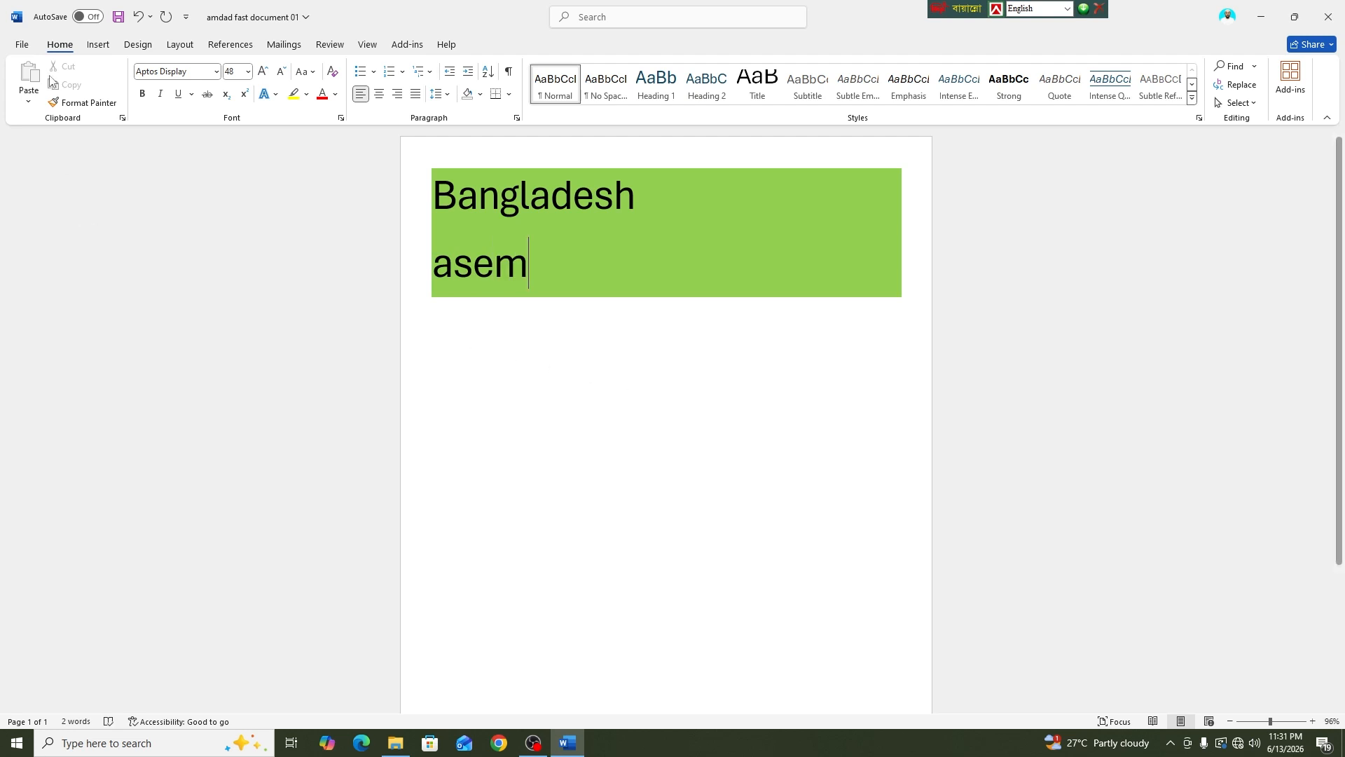
# Save the edited copy, check the files on the desktop and return to the document
pyautogui.click(21, 46)
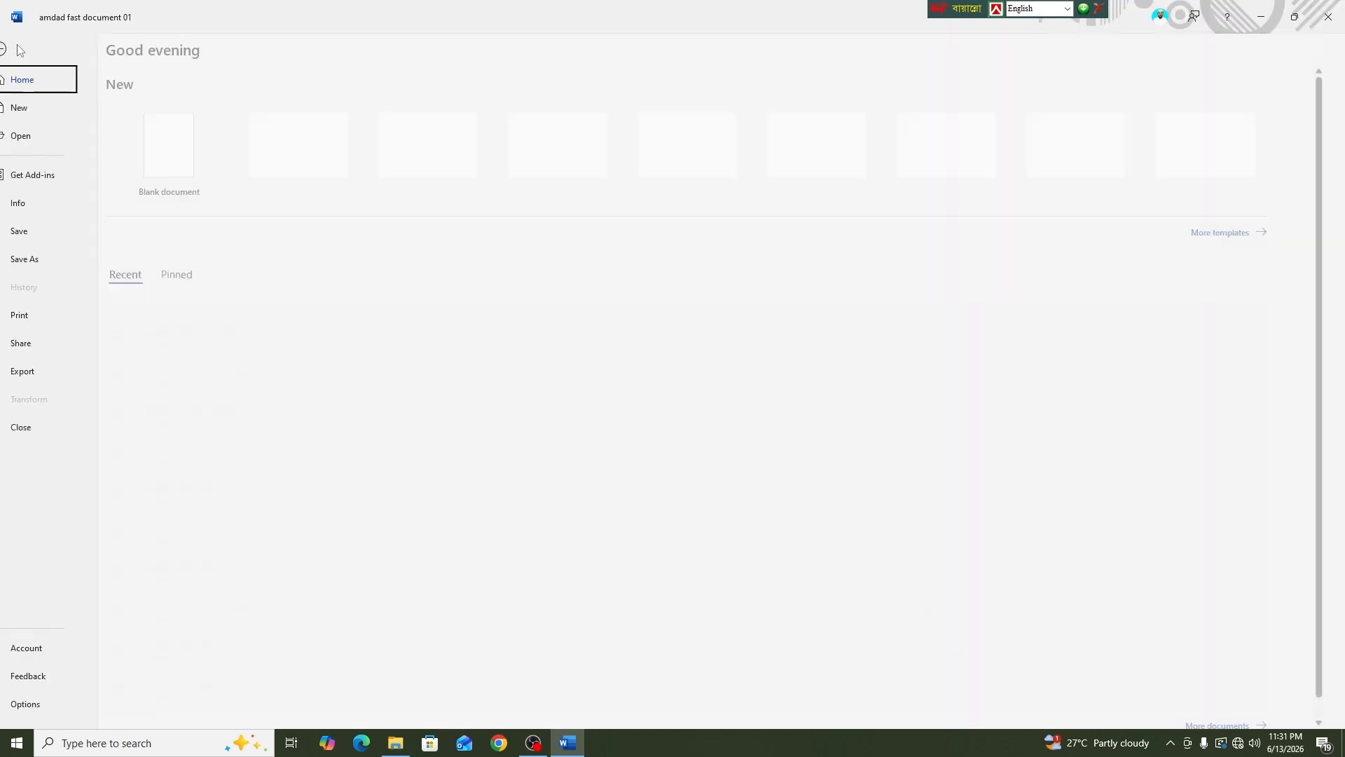
pyautogui.click(40, 235)
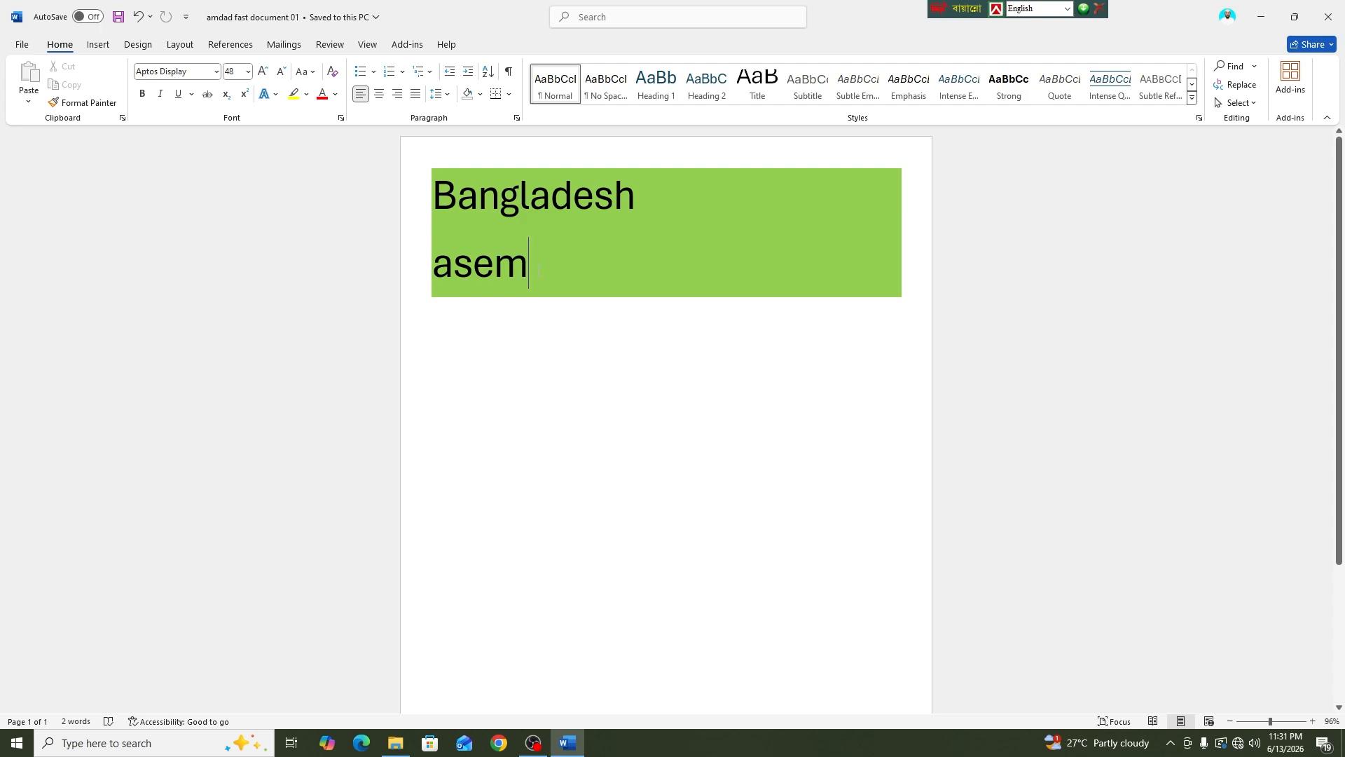
pyautogui.click(1261, 16)
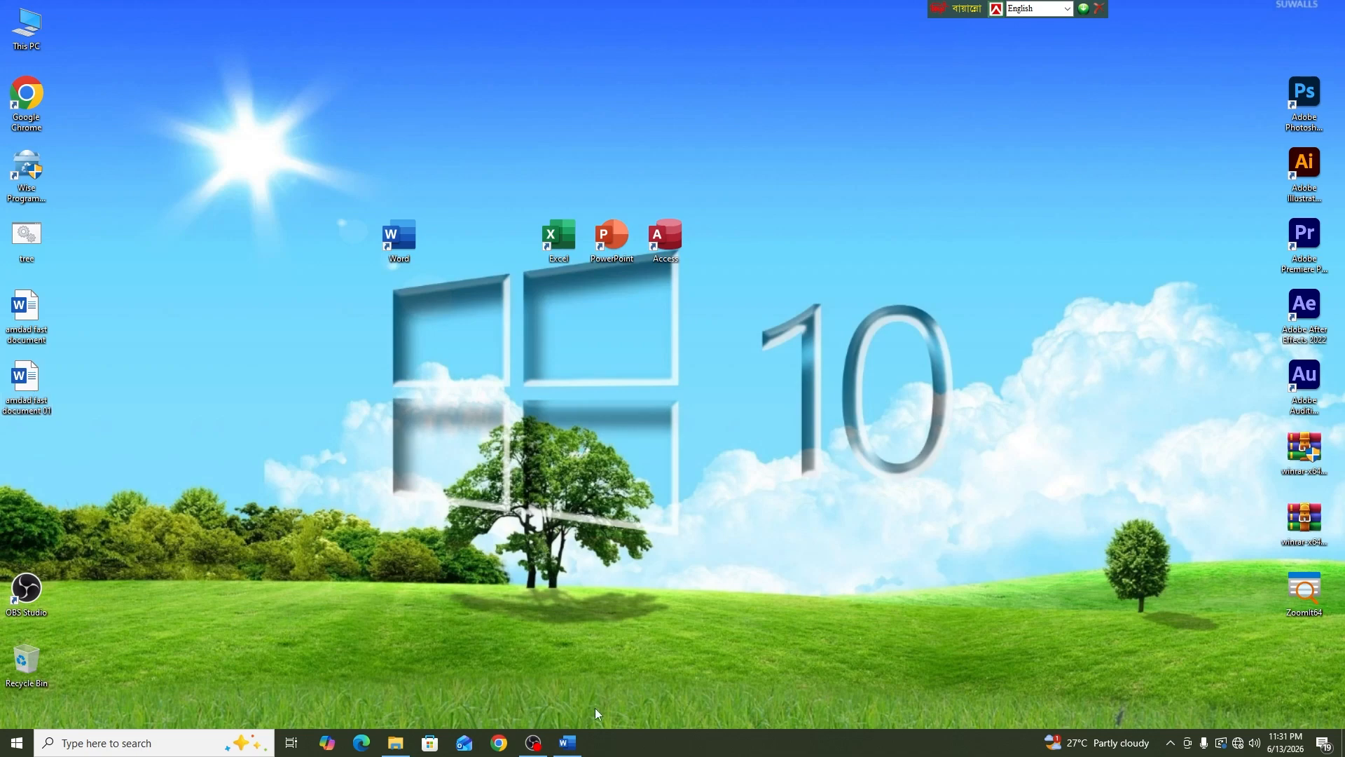
pyautogui.click(567, 743)
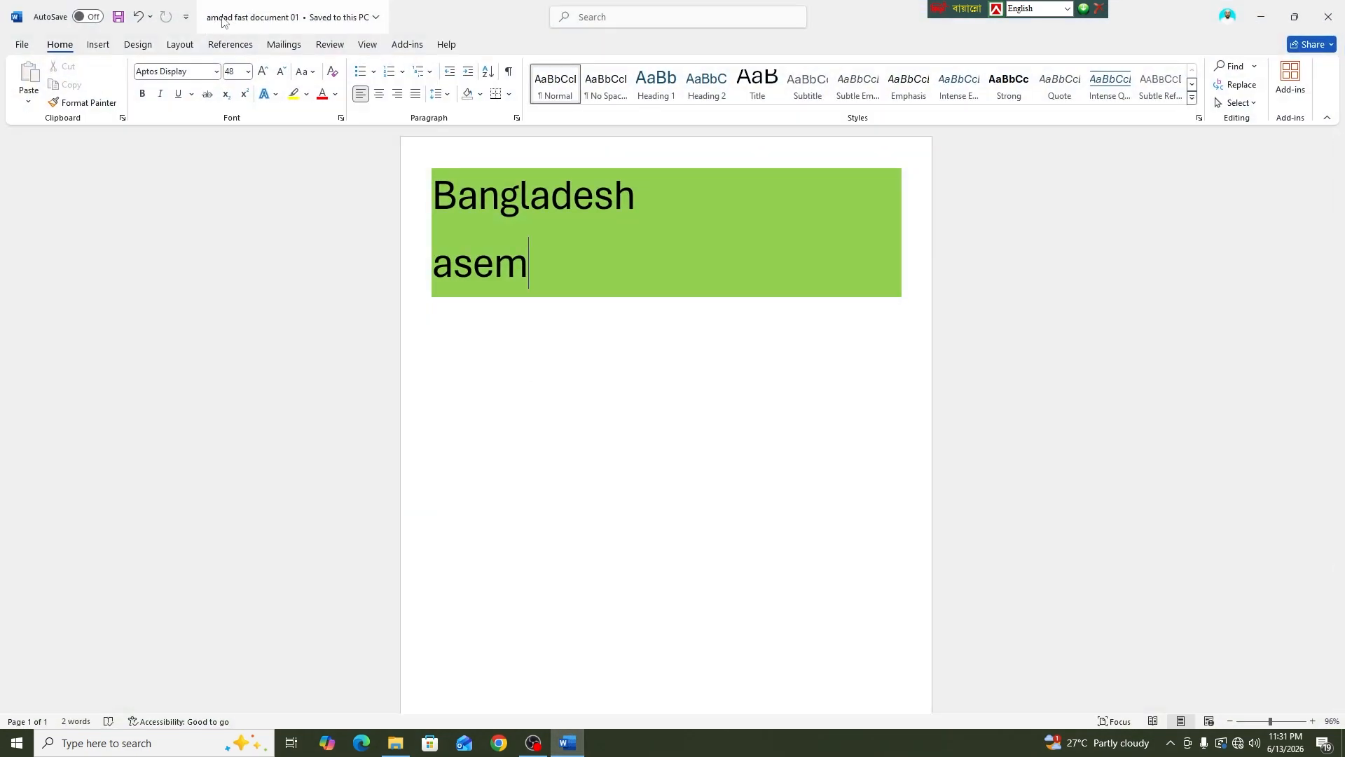